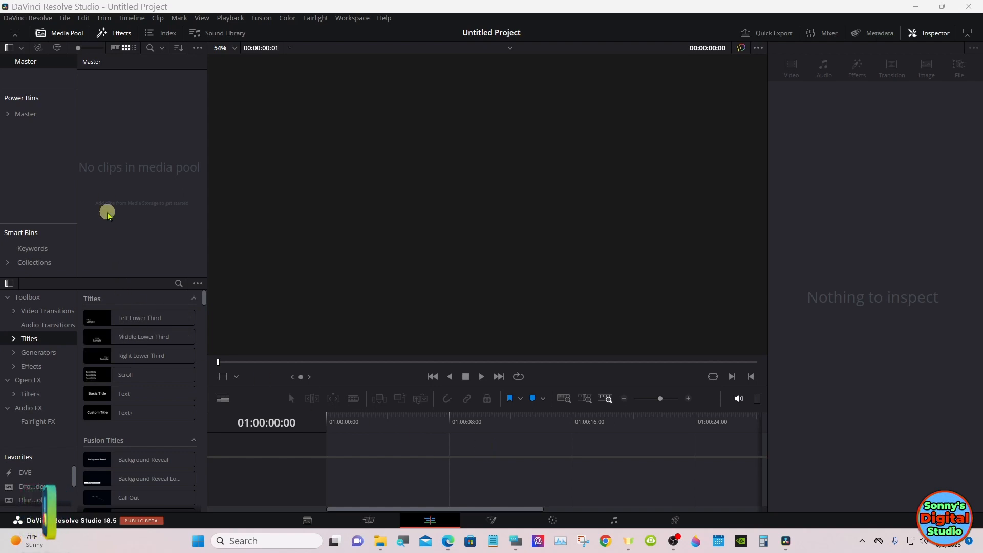
Step: Create a five-second Fusion composition clip at 30 fps in the media pool and place it at the start of the timeline
right_click(106, 175)
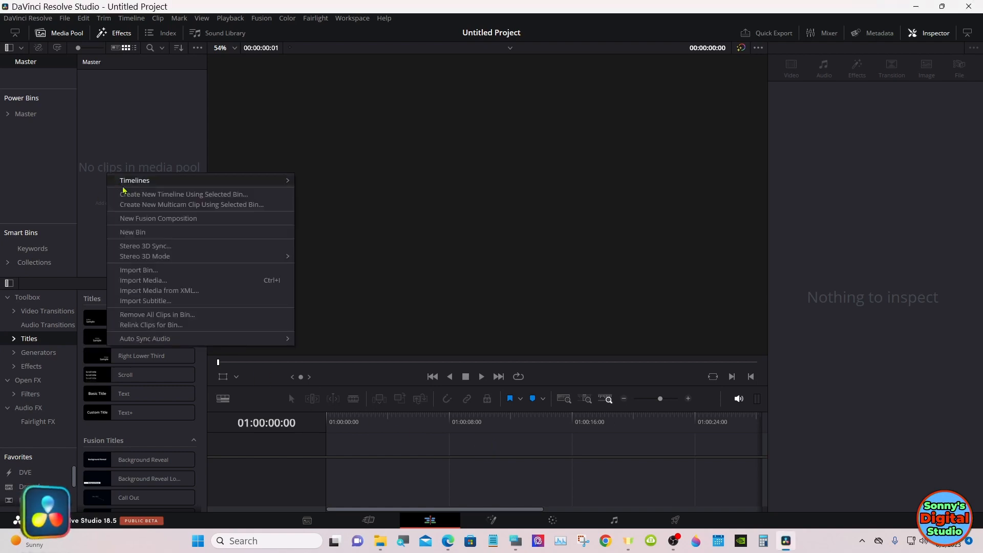
left_click(156, 220)
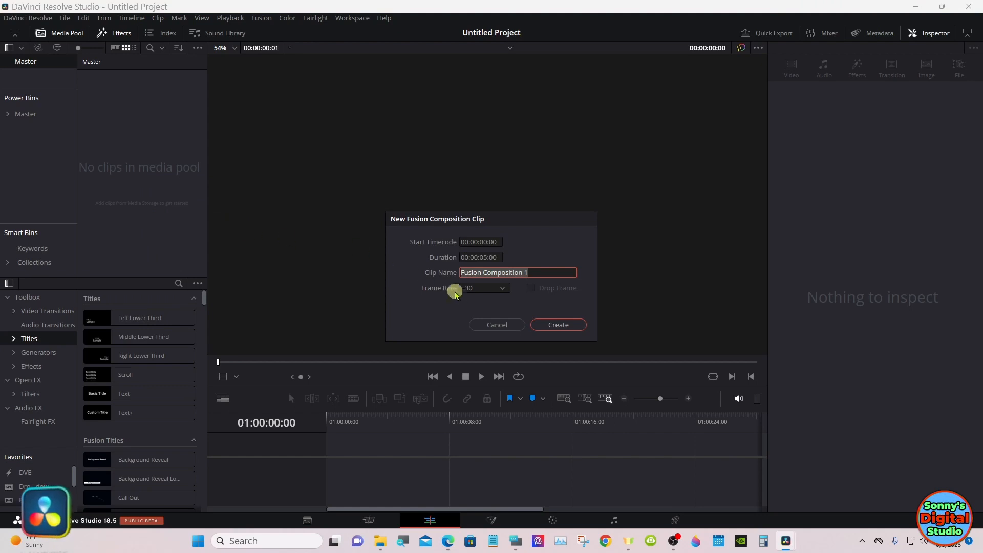
left_click(560, 325)
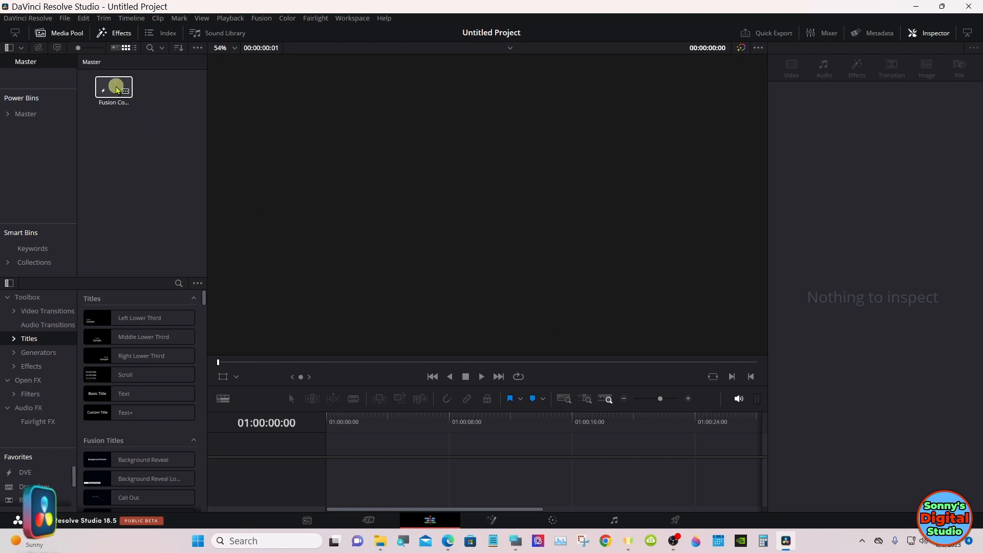
left_click_drag(117, 89, 334, 455)
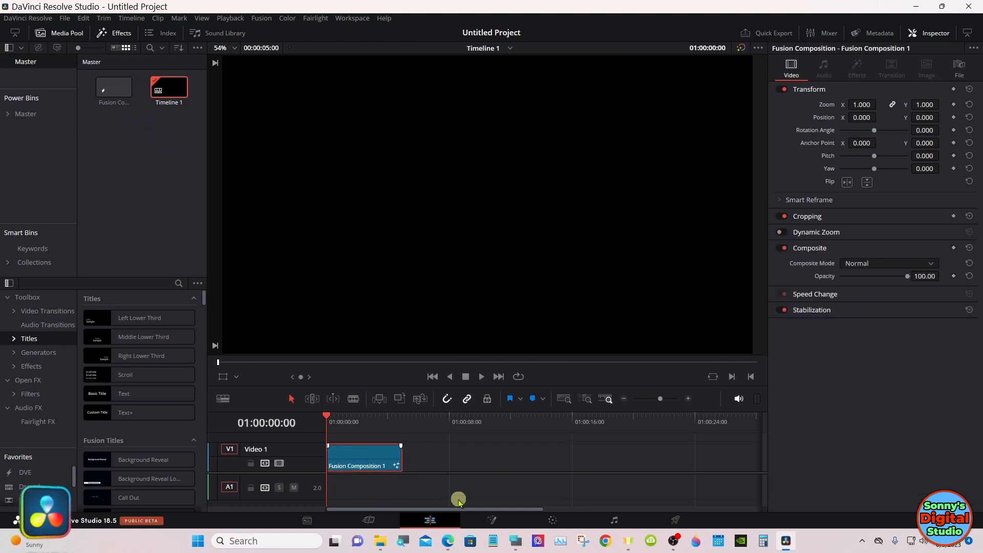
Step: In the clip's Fusion node graph, add a Background node feeding MediaOut1 and set its alpha to 0
left_click(490, 520)
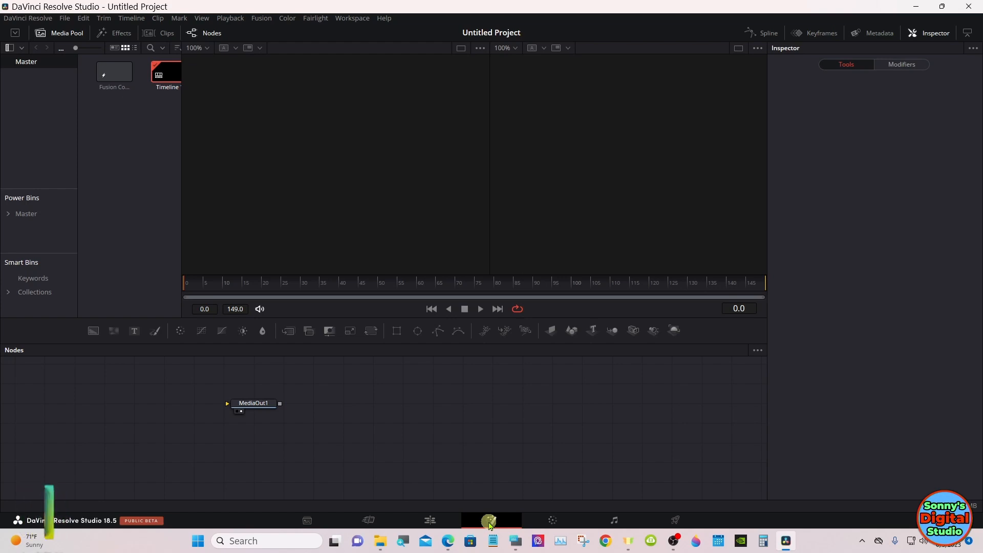
left_click_drag(255, 404, 611, 446)
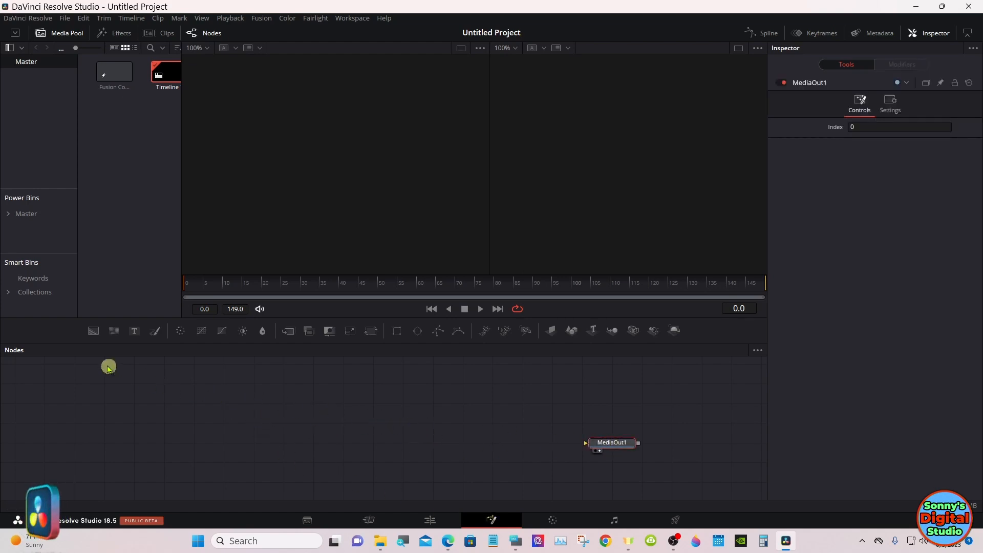
left_click_drag(95, 331, 133, 443)
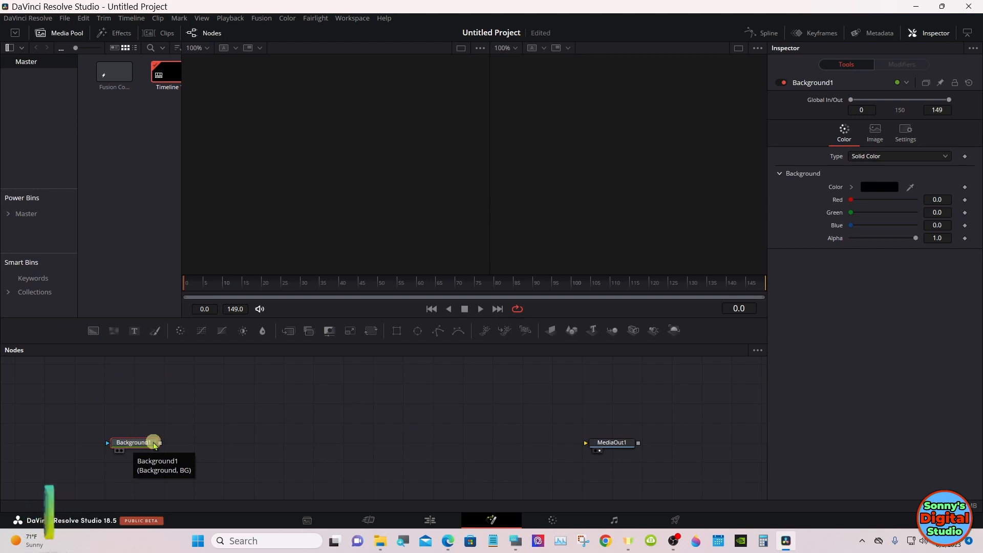
left_click_drag(160, 443, 627, 445)
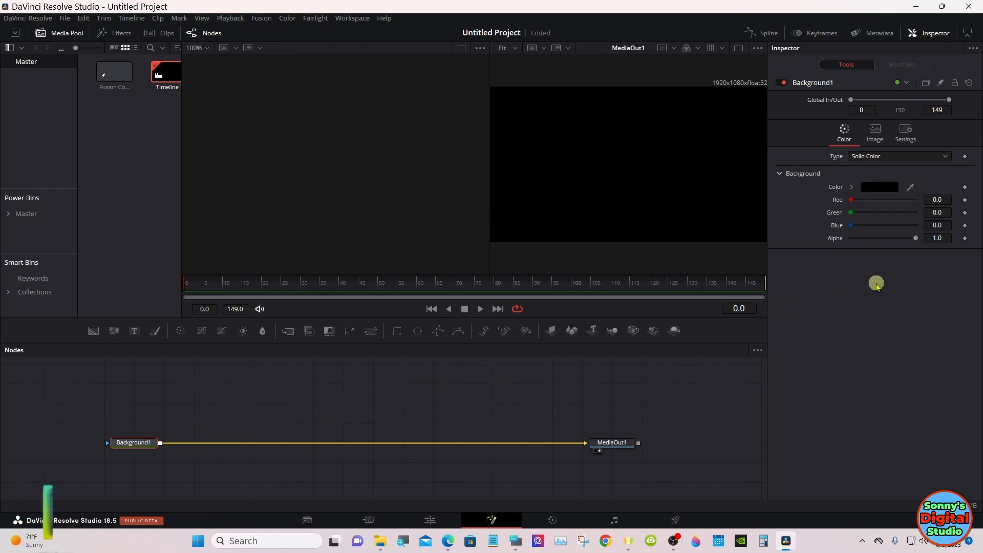
left_click_drag(915, 238, 842, 240)
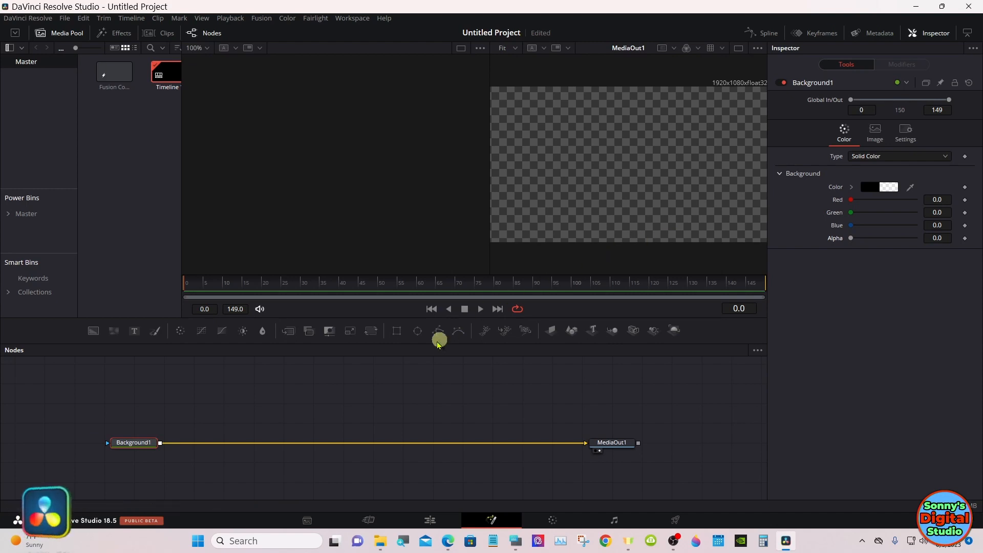
Step: Build a separate 3D node chain with Text 3D and a Spot Light feeding a Merge 3D, followed by a Renderer 3D
left_click(201, 376)
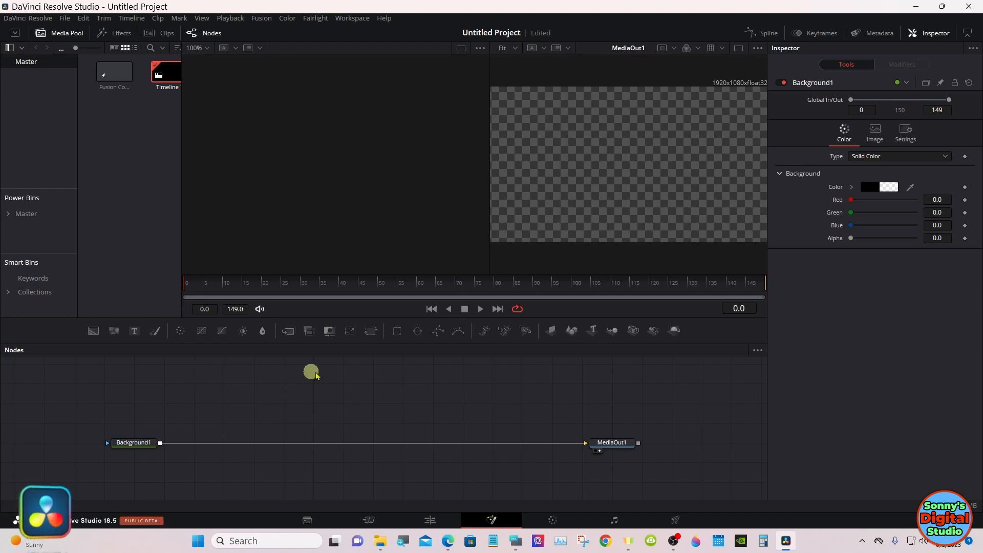
left_click(590, 331)
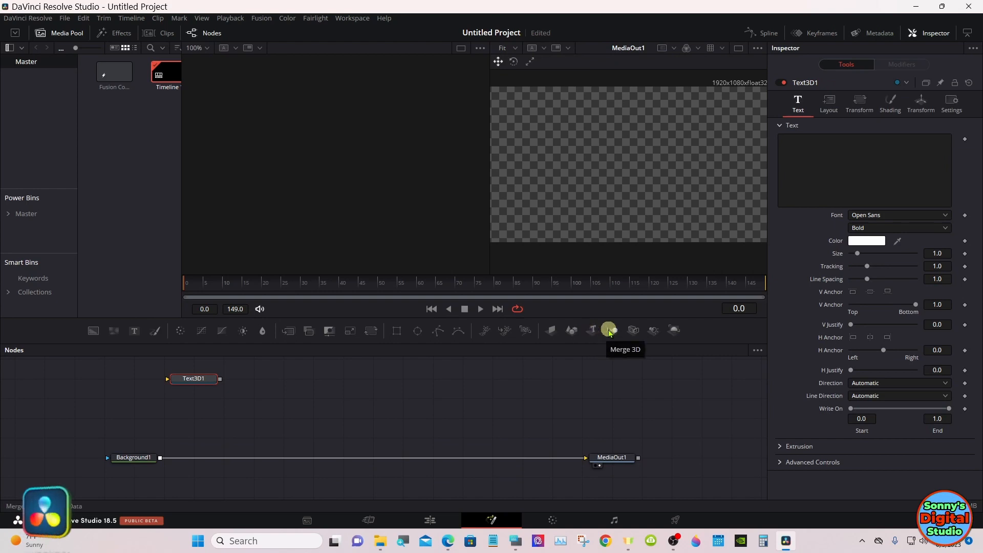
left_click(612, 331)
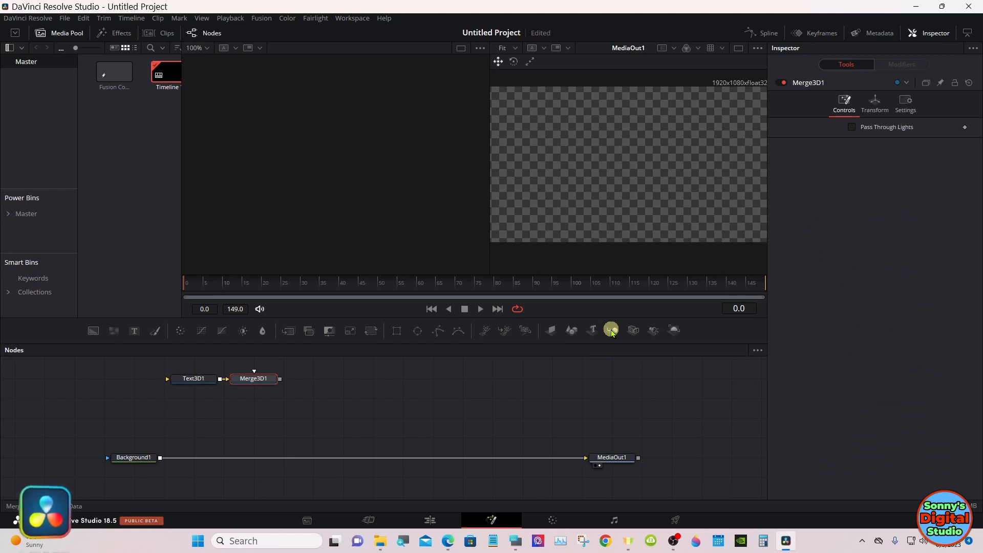
left_click(656, 330)
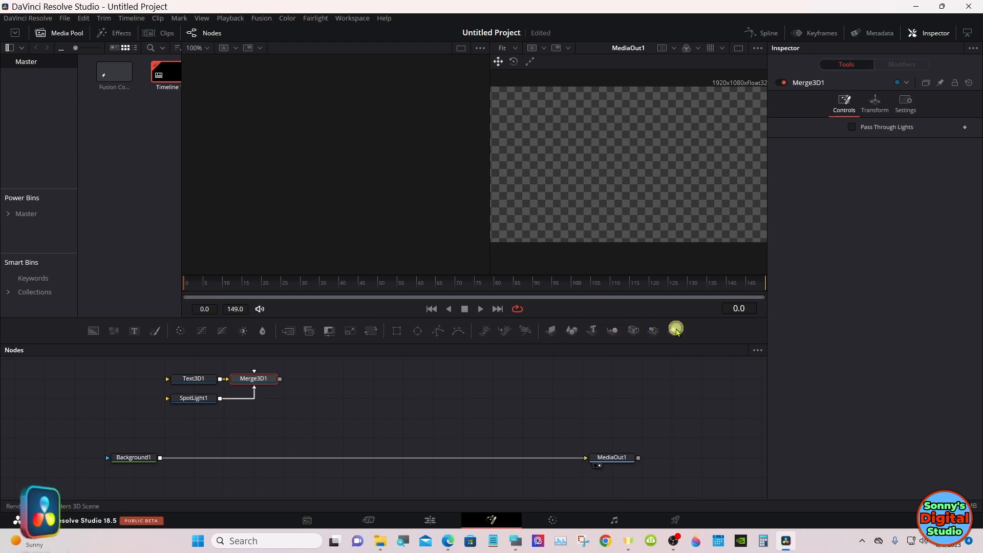
left_click(675, 329)
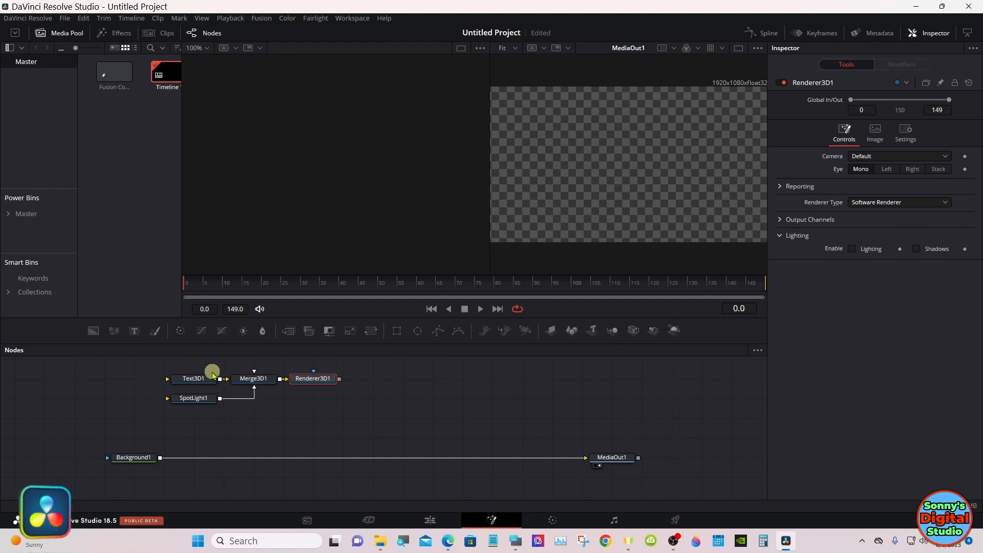
Step: Show the Text3D1 node in the first viewer and enter TEXT as its text using the on-screen keyboard
left_click_drag(200, 384, 212, 197)
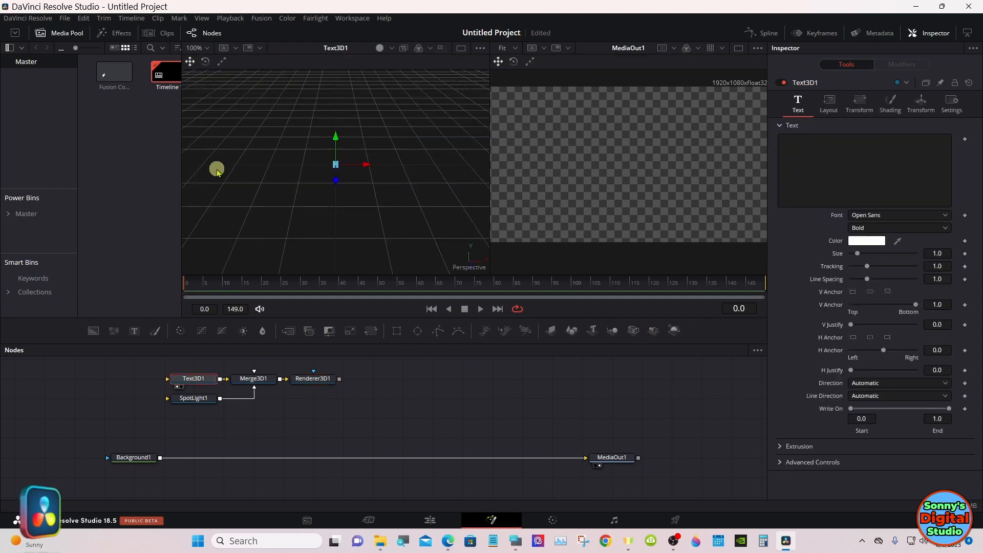
left_click(515, 540)
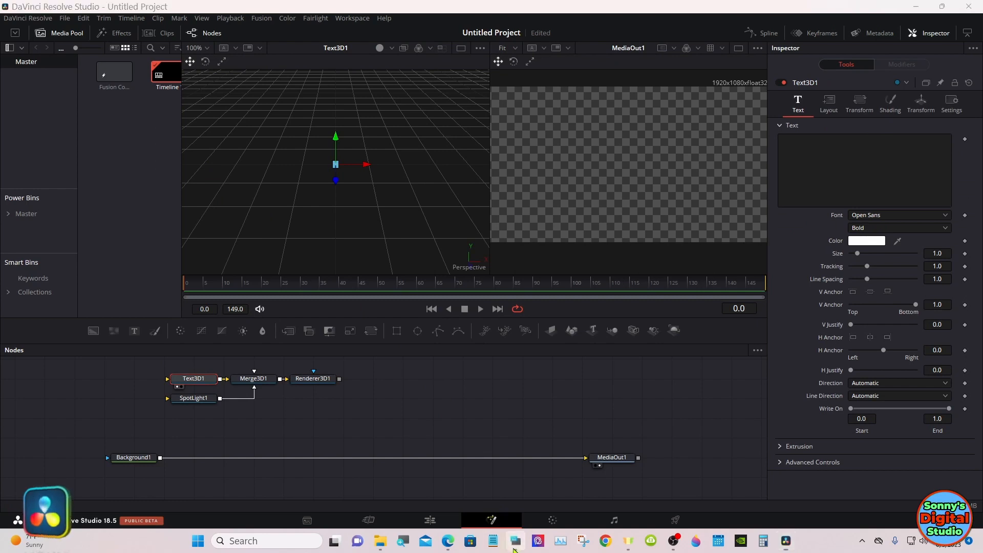
left_click(574, 413)
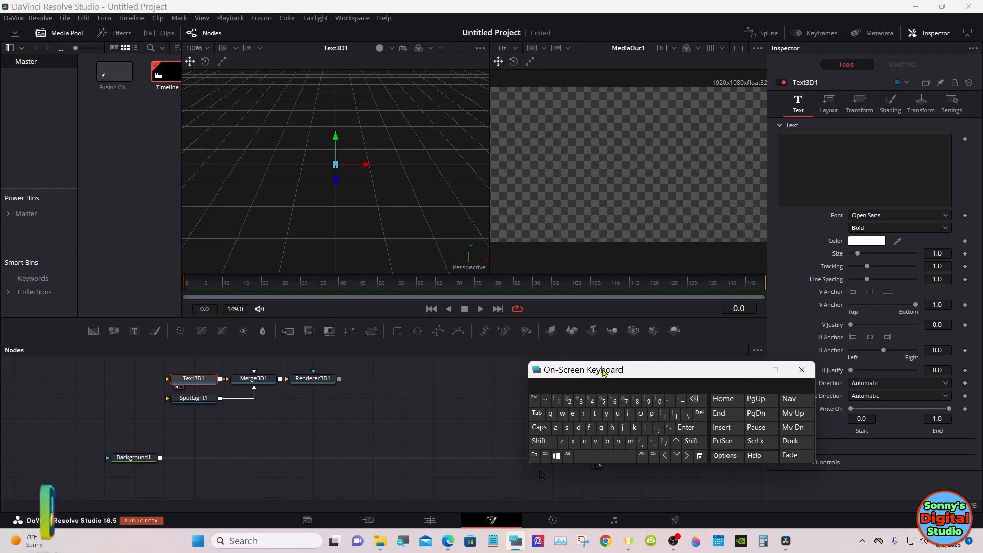
left_click_drag(605, 374, 710, 411)
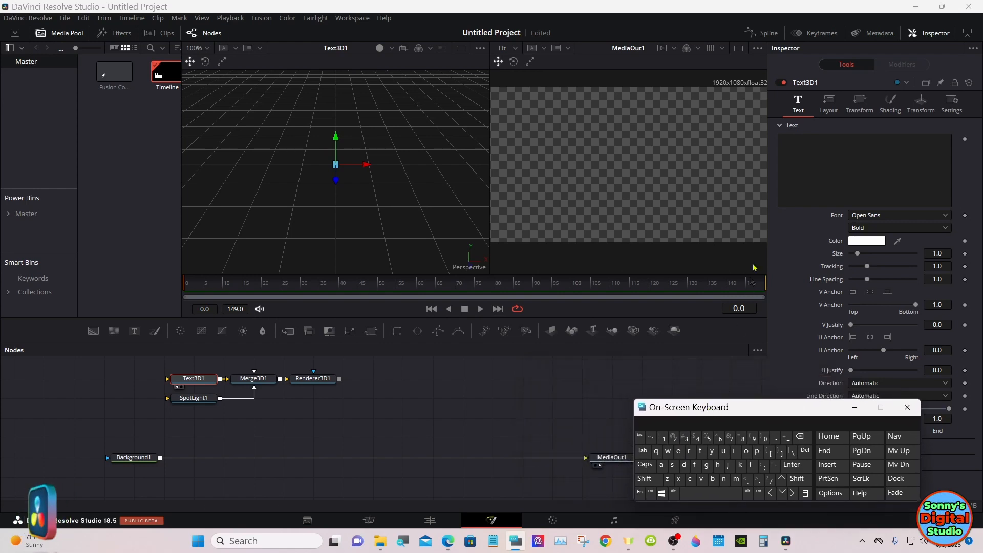
left_click(804, 157)
left_click(645, 479)
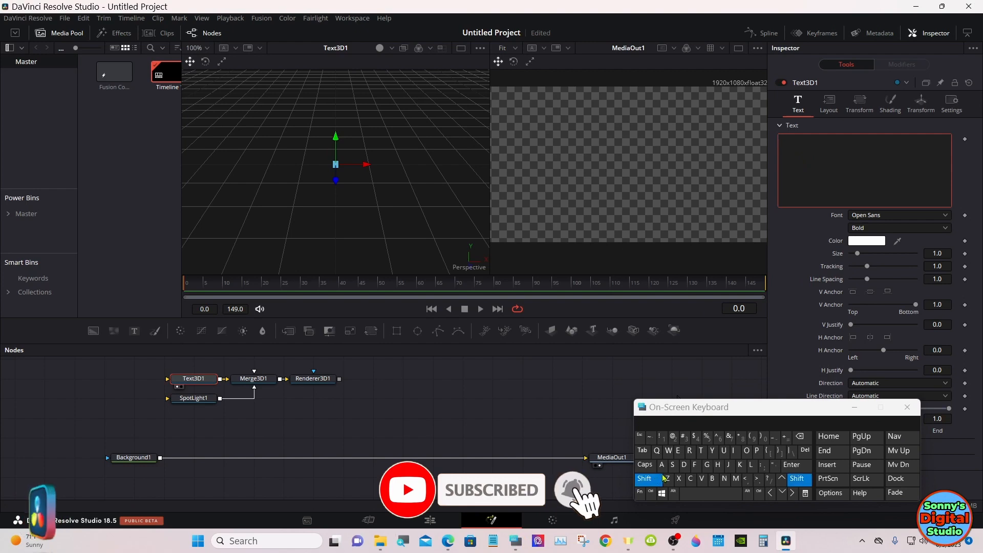
left_click(645, 478)
left_click(645, 465)
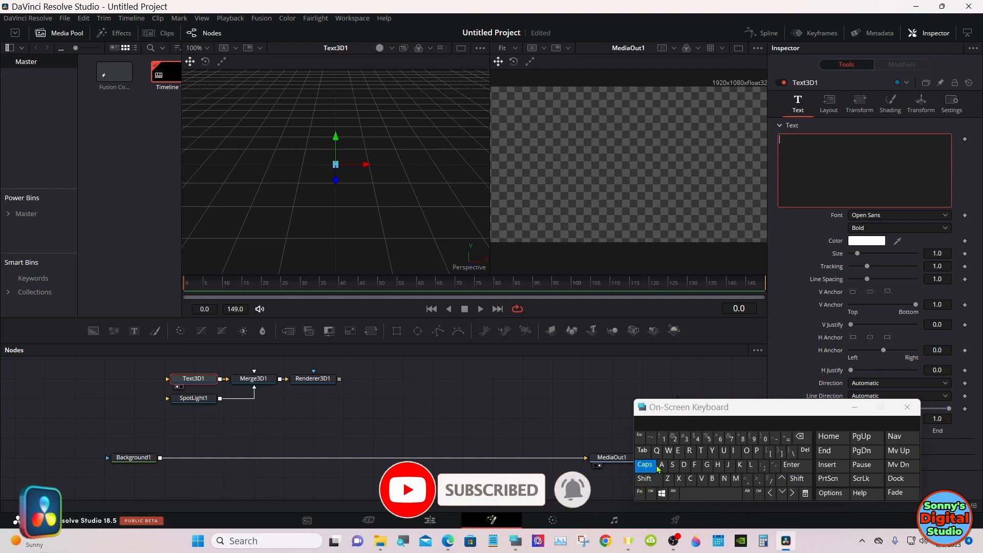
left_click(702, 451)
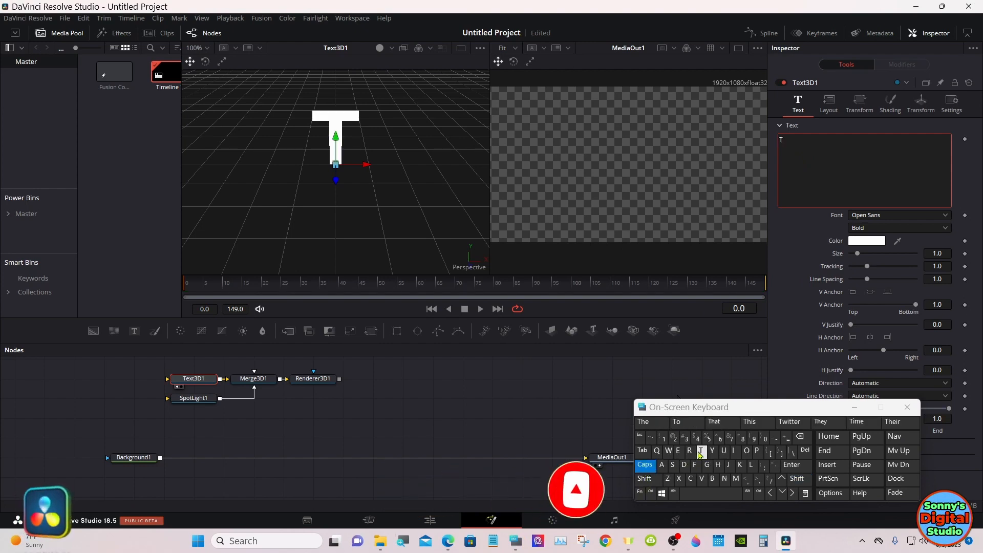
left_click(678, 451)
left_click(679, 478)
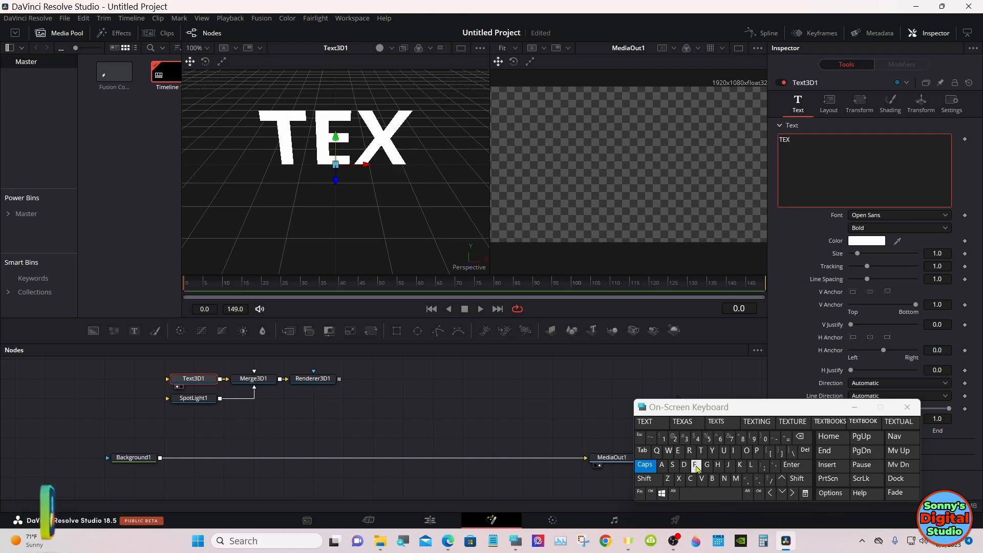
left_click(702, 450)
left_click_drag(841, 408, 673, 414)
left_click(686, 410)
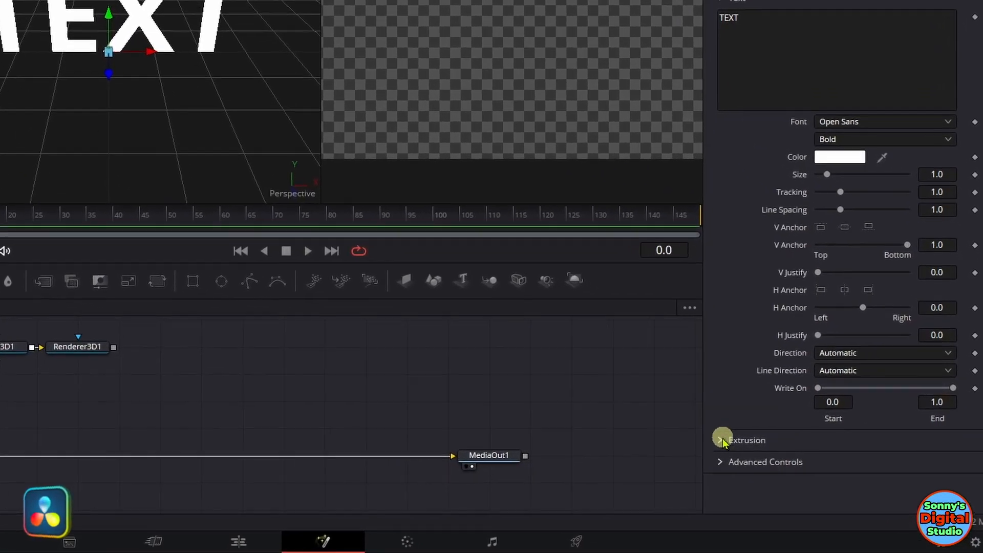
Step: Give the 3D text an extrusion depth of 0.085, a bevel depth of 0.0047 and a bevel width of 0.0031
left_click(722, 441)
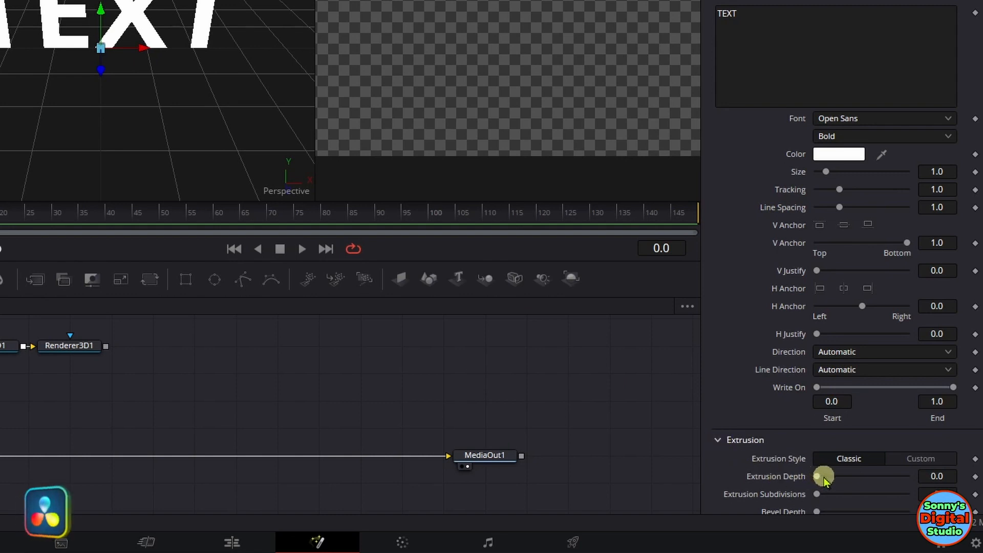
left_click_drag(820, 479, 857, 477)
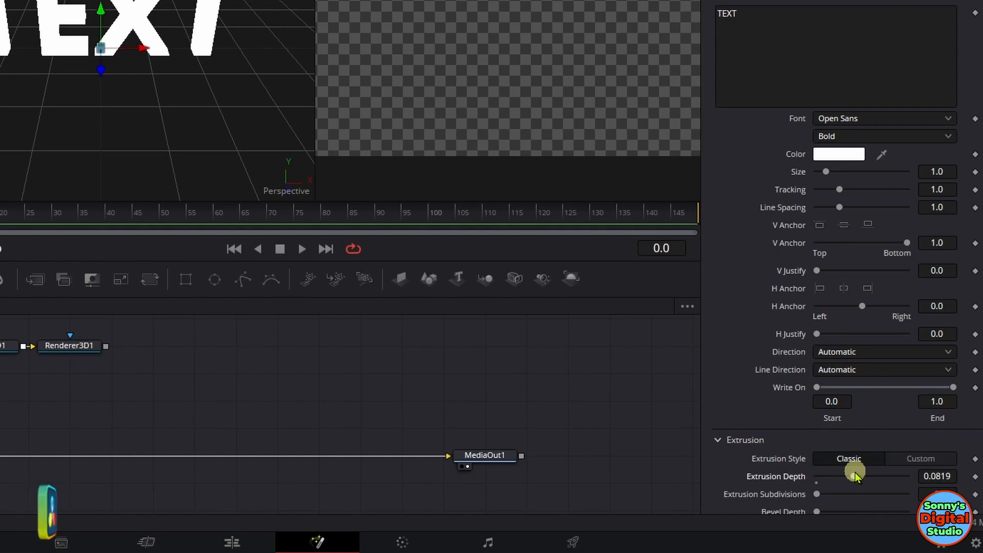
left_click_drag(855, 475, 858, 481)
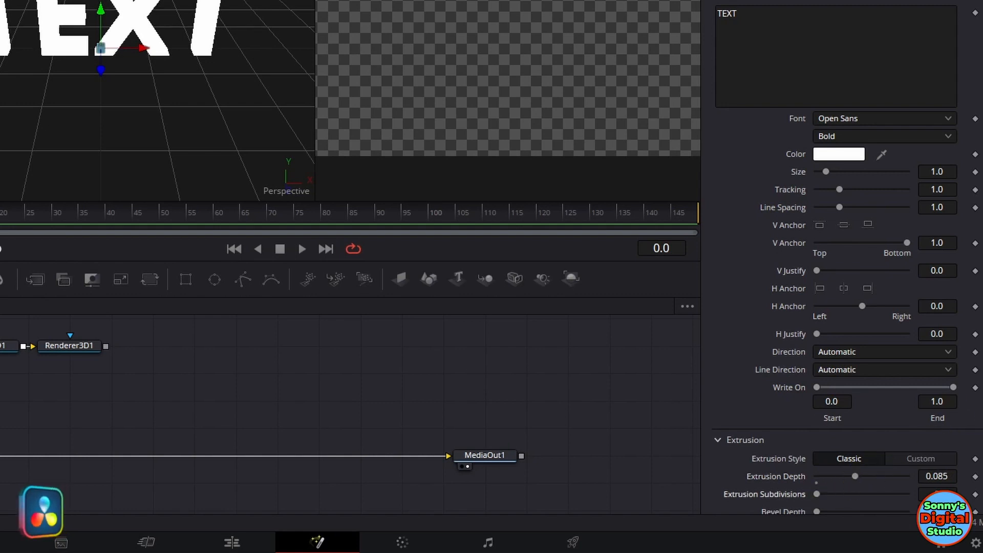
scroll(791, 412, "down", 3)
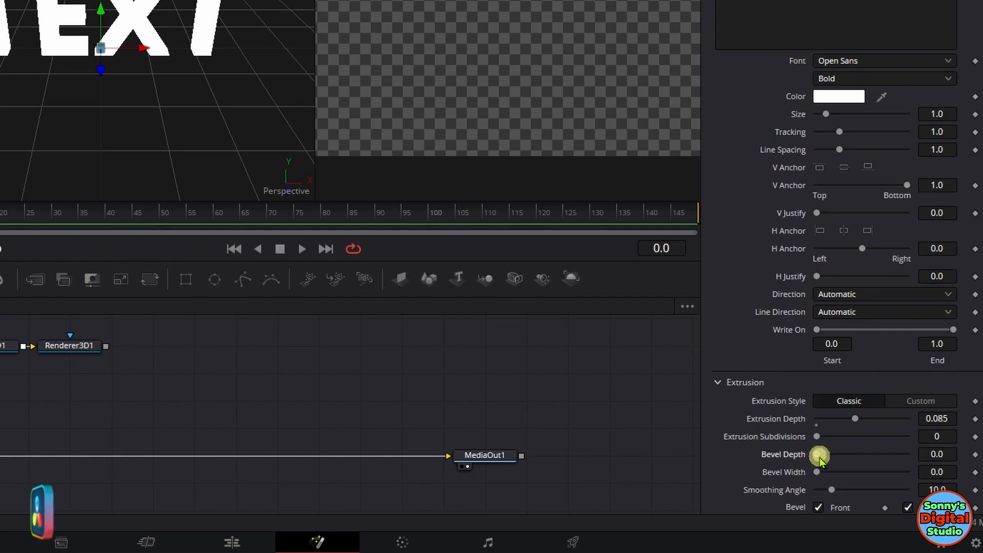
left_click_drag(821, 460, 850, 470)
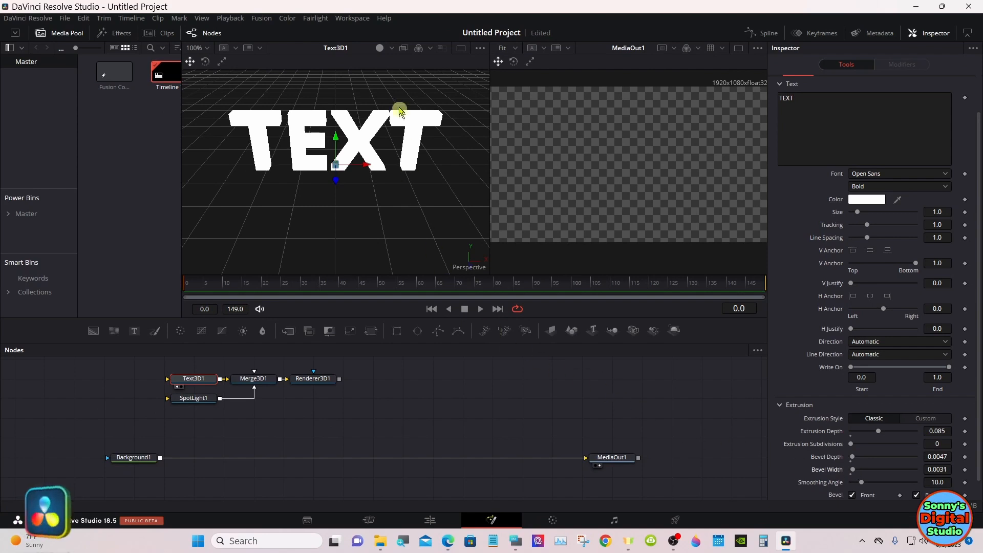
Step: Compare the extruded text in the first viewer with lighting switched on and off
left_click(380, 50)
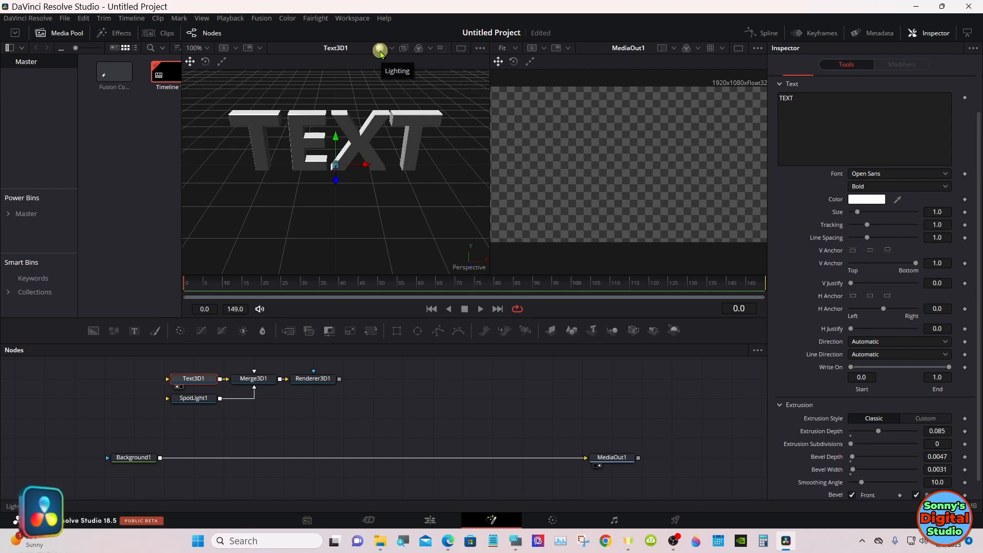
left_click(380, 50)
left_click(380, 50)
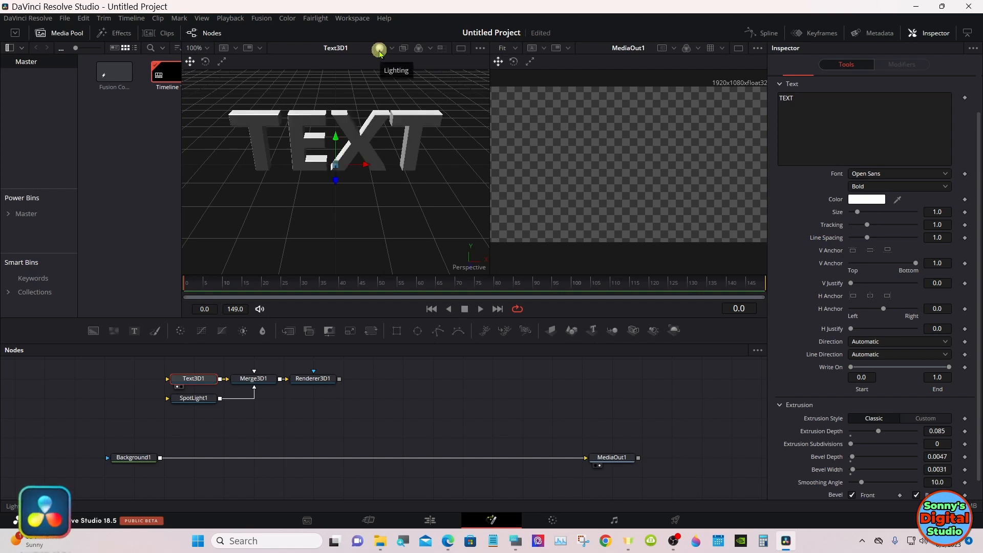
left_click(380, 50)
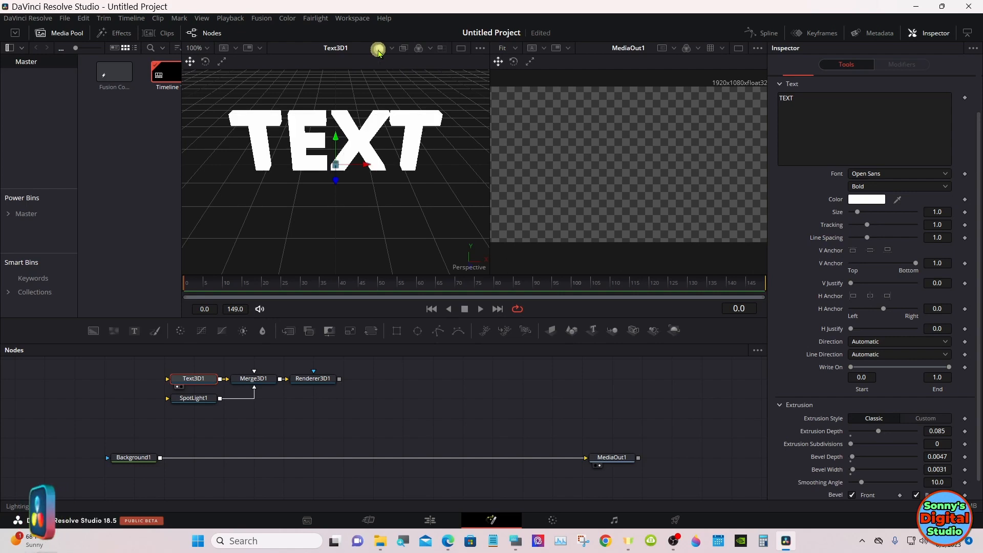
left_click(379, 50)
left_click(379, 49)
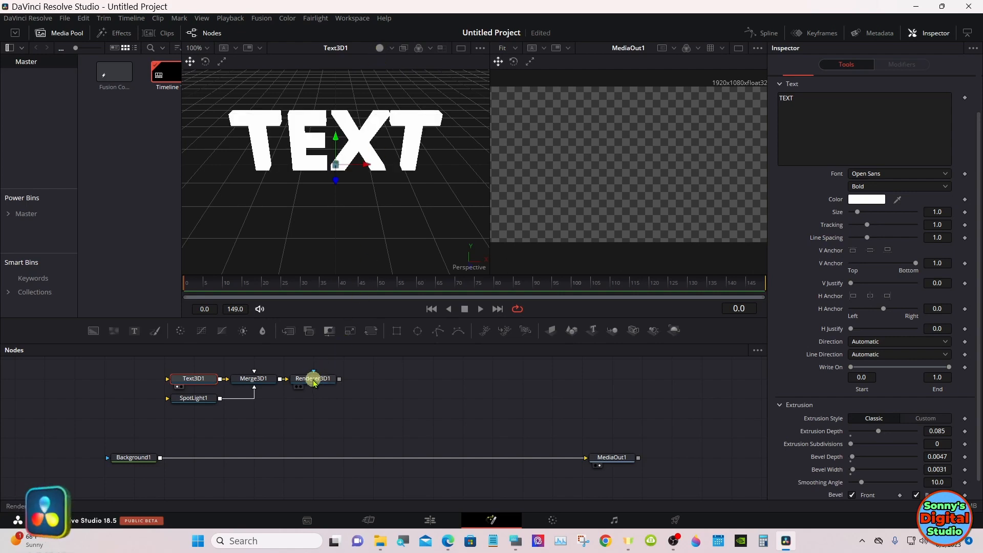
Step: Show the Renderer3D1 output in the second viewer and set the text's vertical anchor to center
left_click_drag(314, 382, 539, 188)
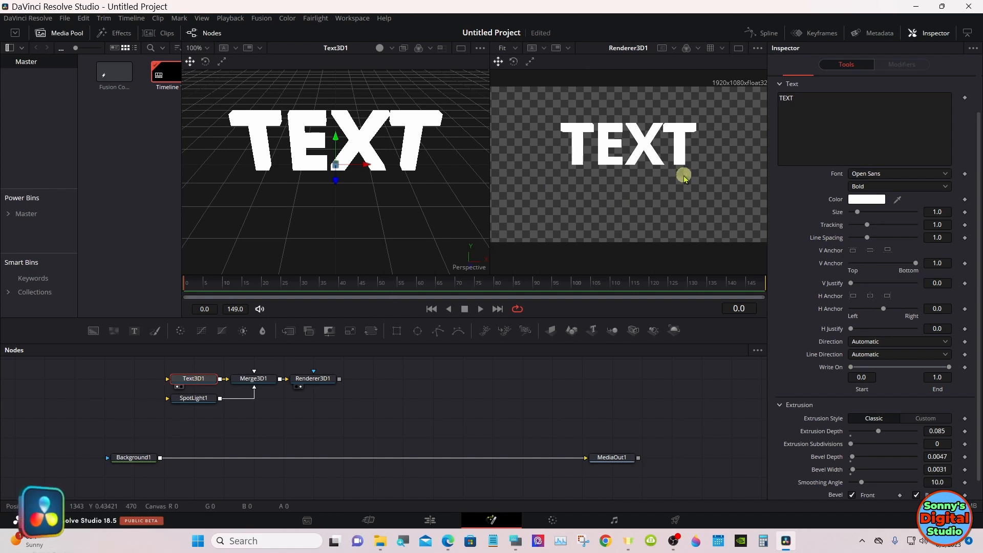
left_click(871, 250)
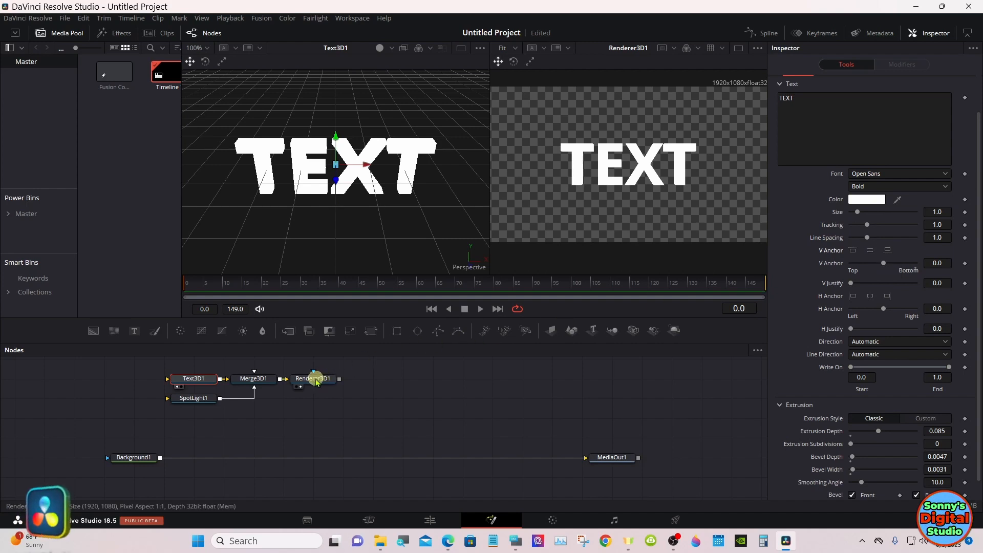
Step: Enable lighting and shadows on the Renderer3D1 node
left_click(321, 379)
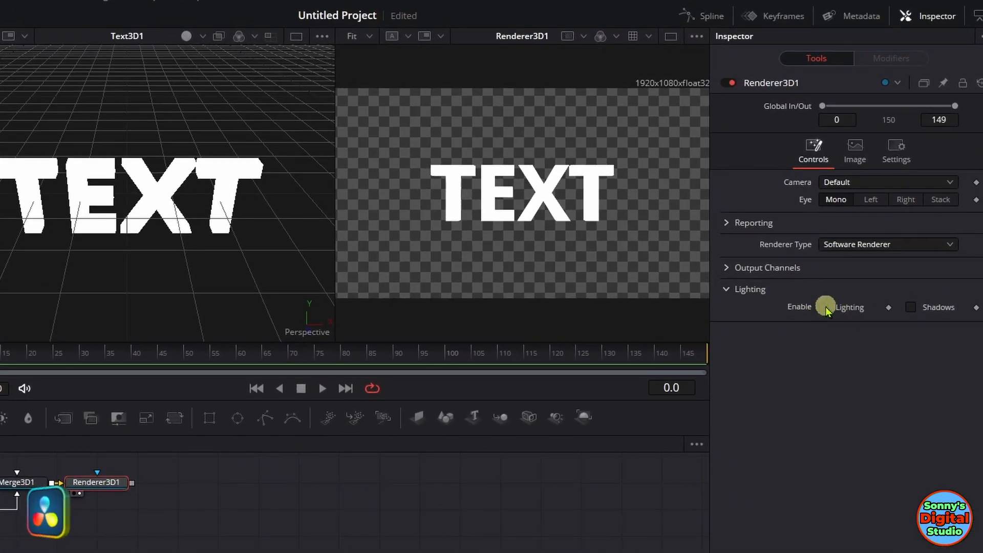
left_click(824, 306)
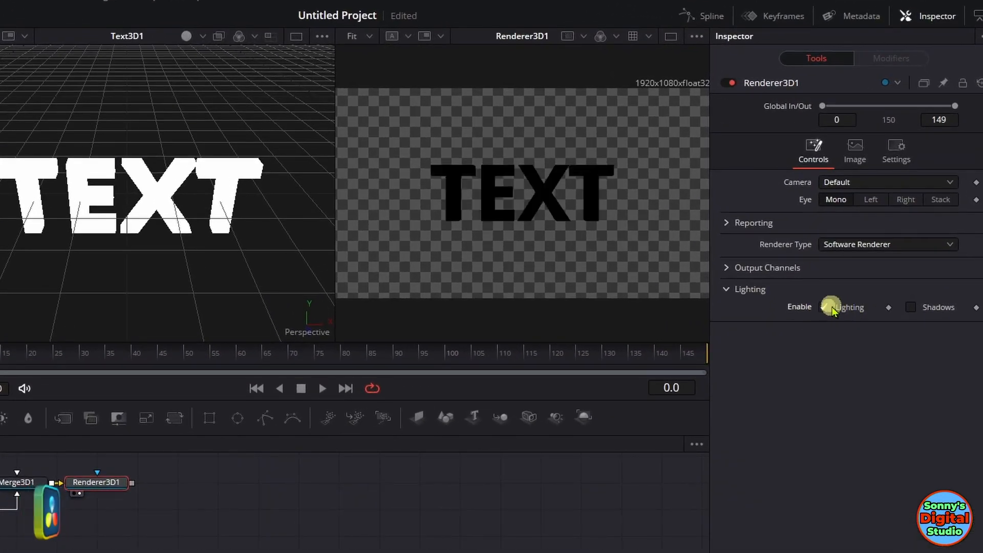
left_click(911, 307)
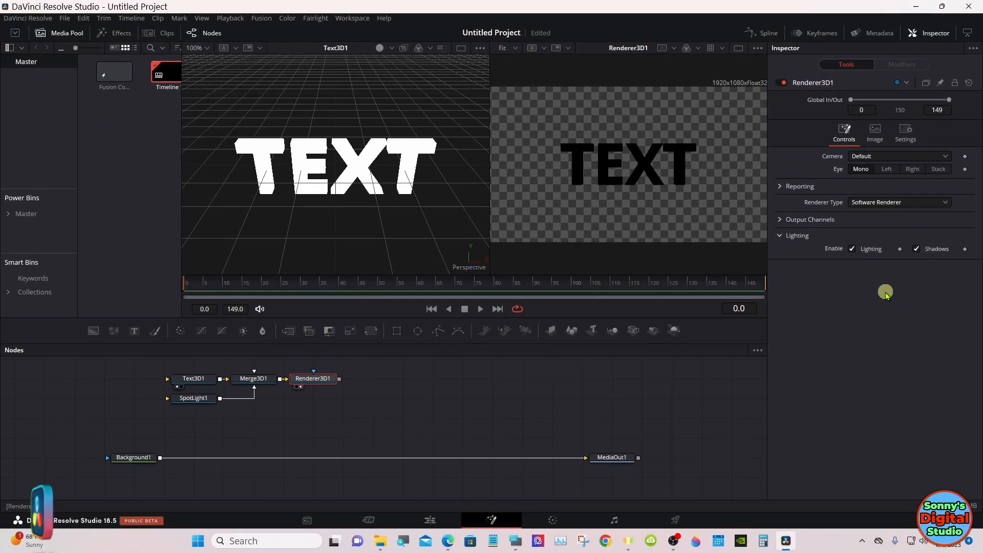
Step: Move SpotLight1 forward along its Z axis to a Z translation of 2.84 so it lights the whole text
left_click(201, 398)
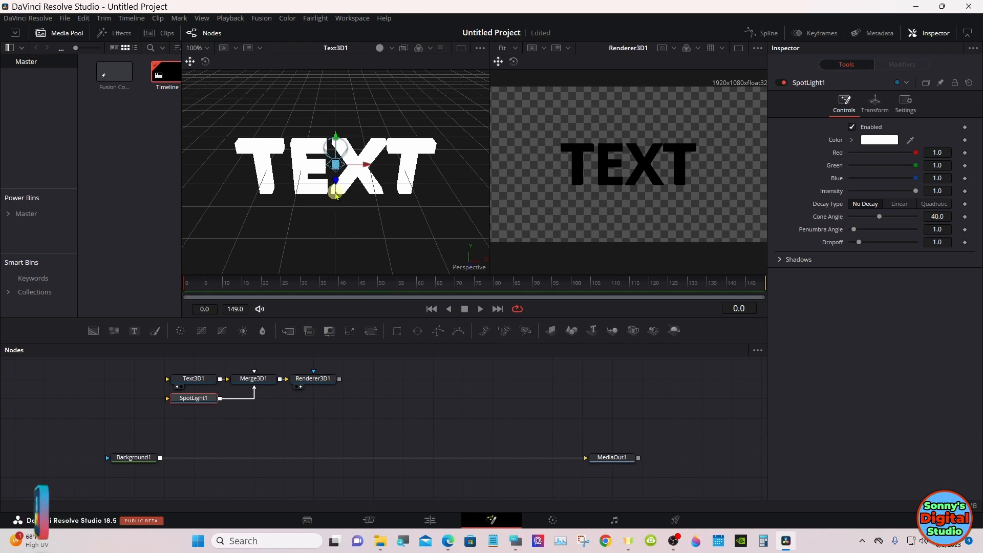
left_click_drag(336, 193, 333, 246)
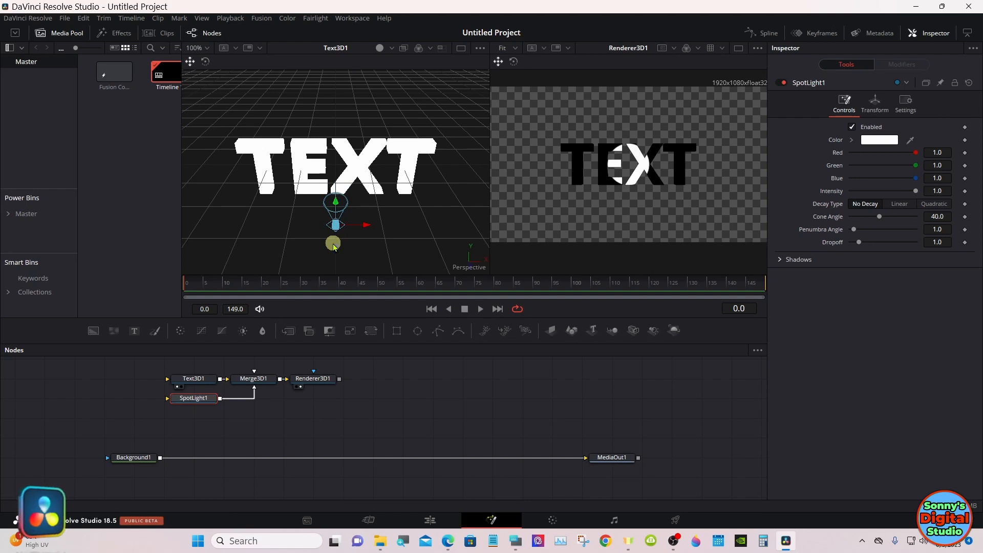
left_click_drag(334, 246, 330, 364)
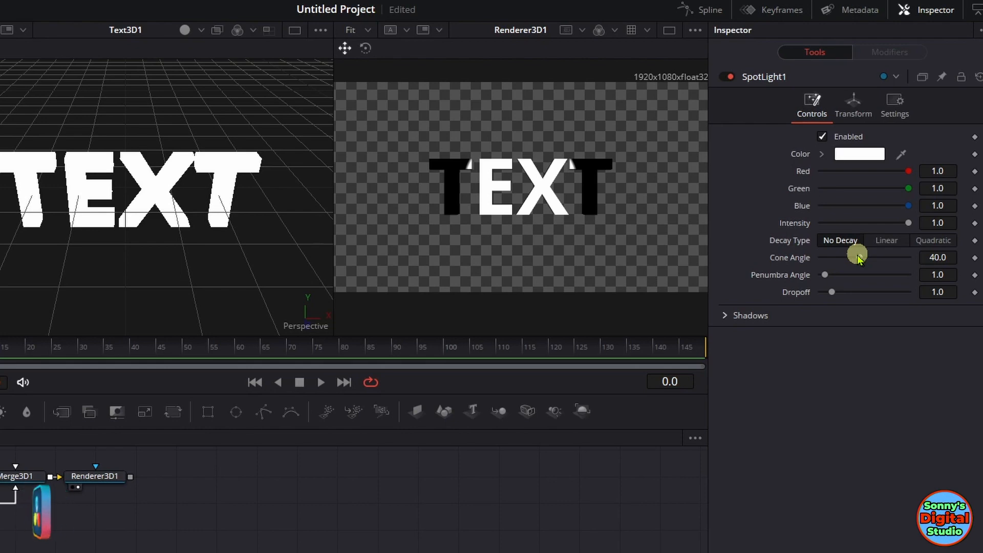
left_click(853, 103)
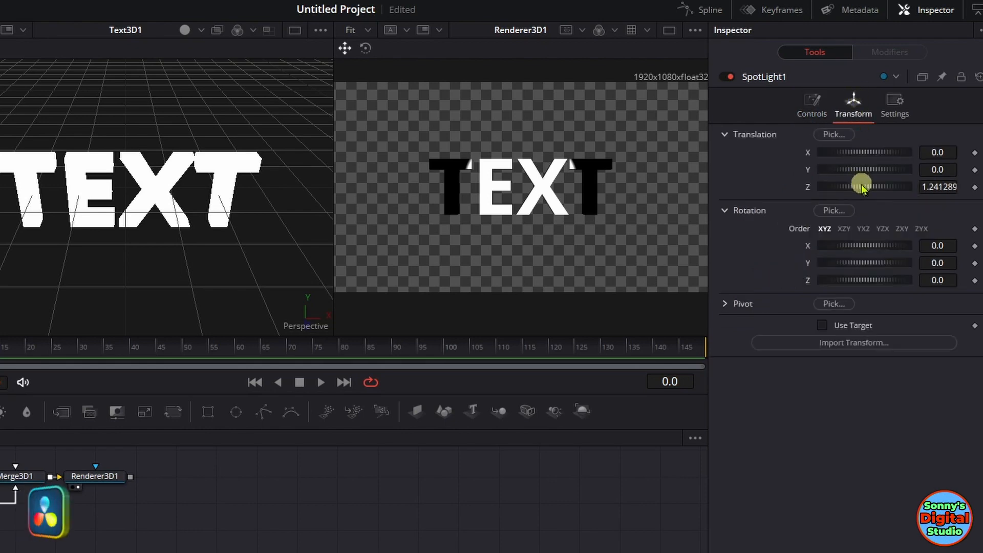
left_click_drag(863, 188, 867, 184)
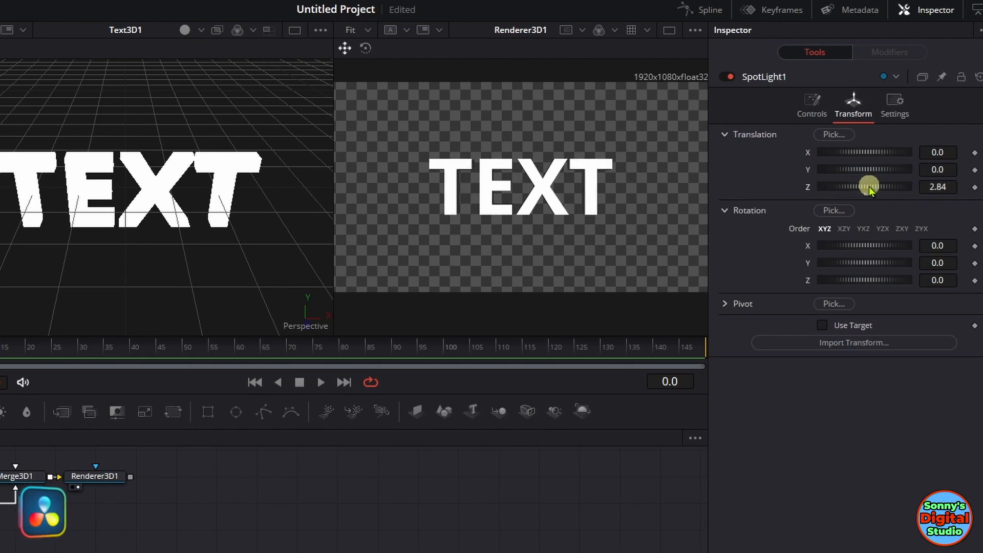
left_click(812, 110)
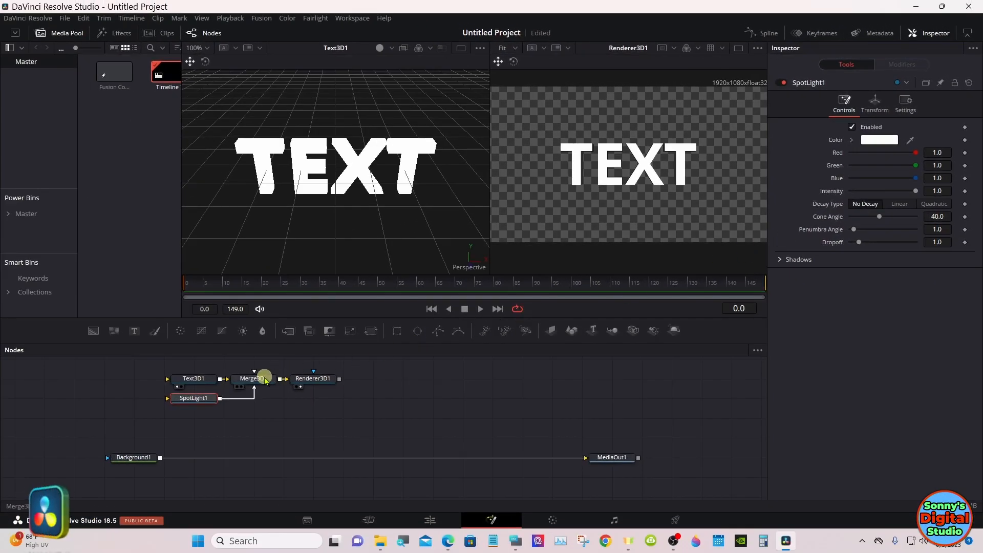
Step: Move the Text3D1 node away from Merge3D1 to make room, and bring up the on-screen keyboard with Caps Lock off
left_click_drag(195, 379, 77, 378)
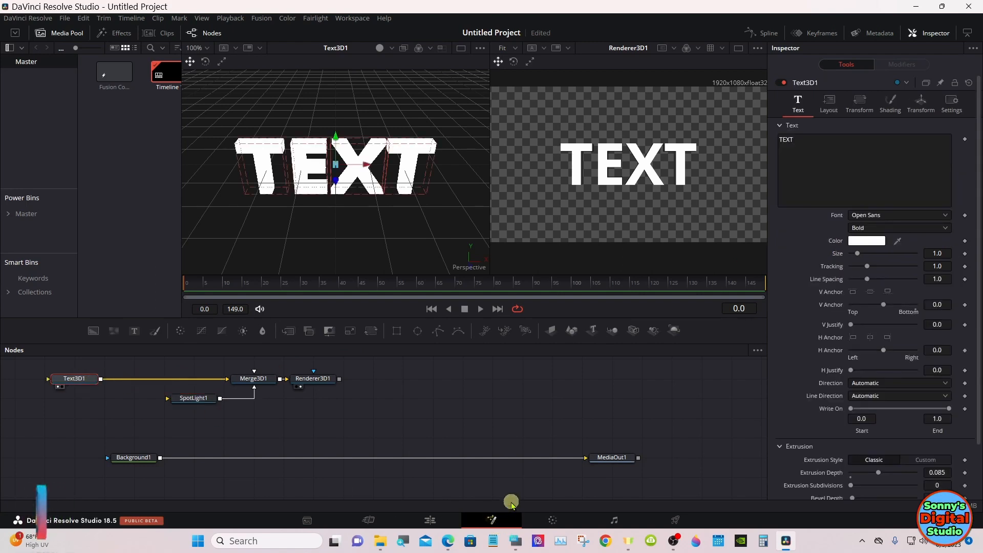
left_click(516, 539)
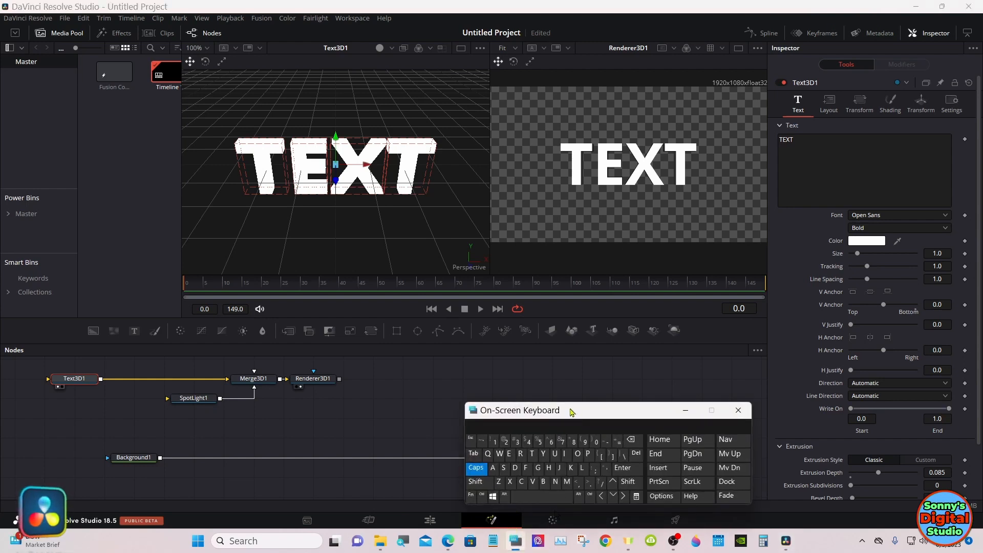
left_click_drag(572, 413, 743, 404)
left_click(647, 460)
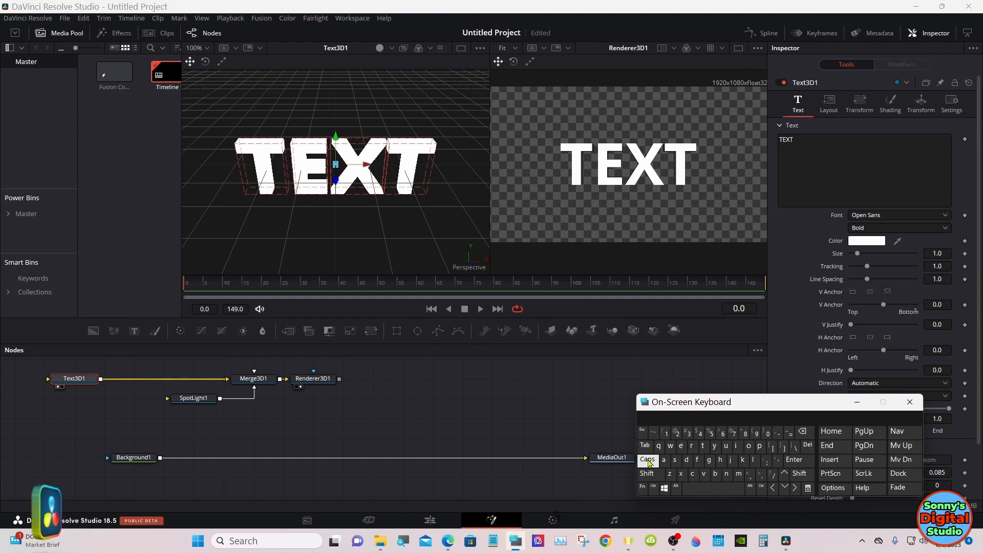
Step: Search the tool list for "repl" and insert a Replace Material 3D node between Text3D1 and Merge3D1
left_click(649, 474)
left_click(703, 489)
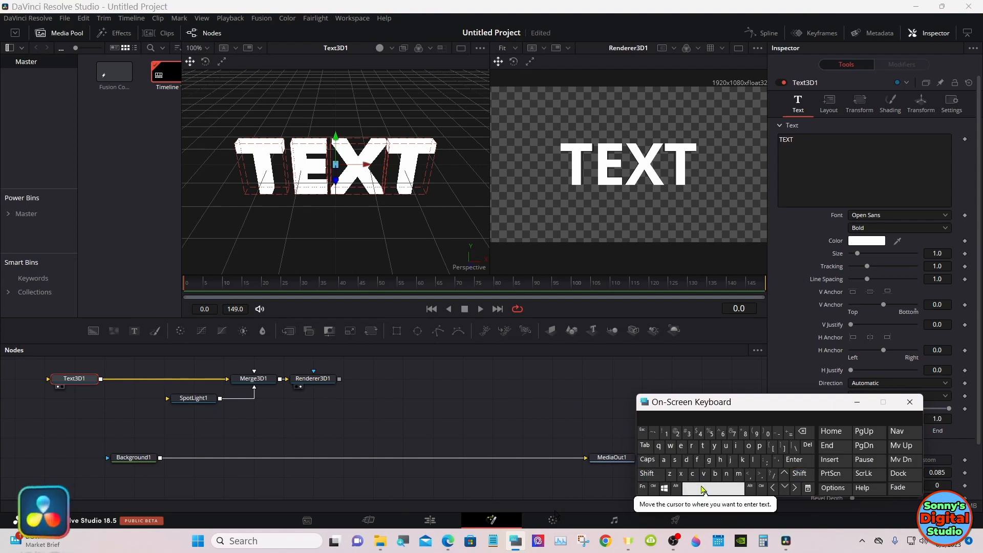
left_click(451, 373)
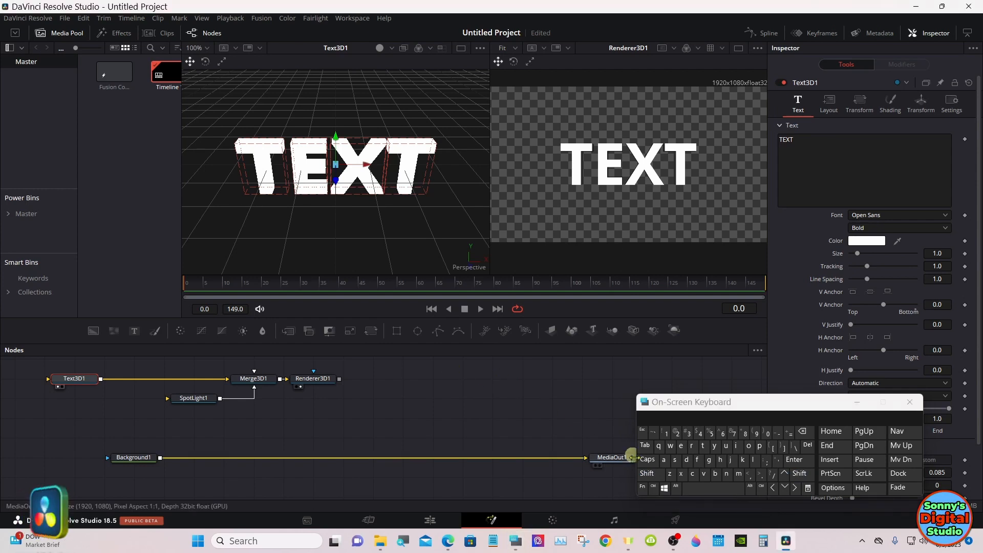
left_click(647, 474)
left_click(696, 488)
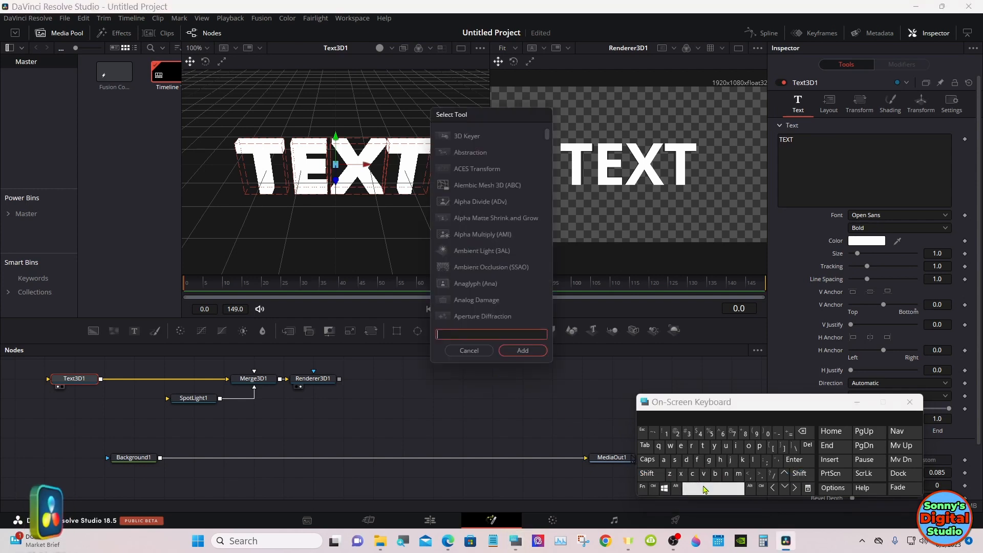
left_click(694, 451)
left_click(681, 447)
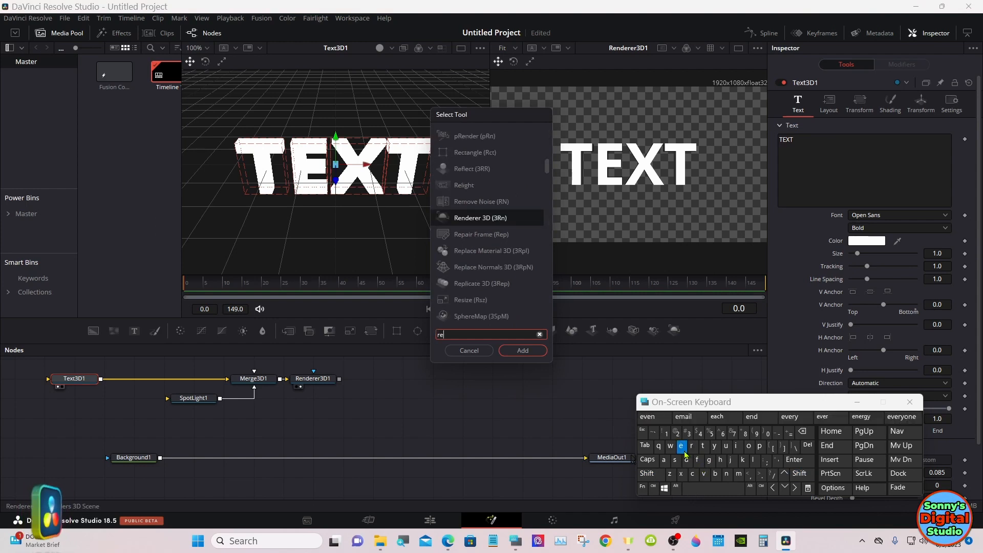
left_click(760, 447)
left_click(753, 460)
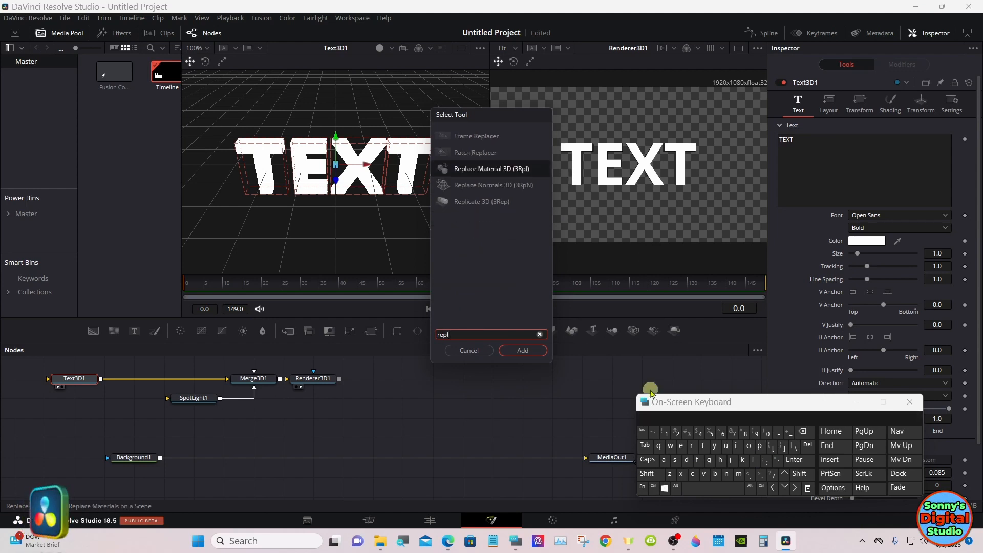
left_click(488, 172)
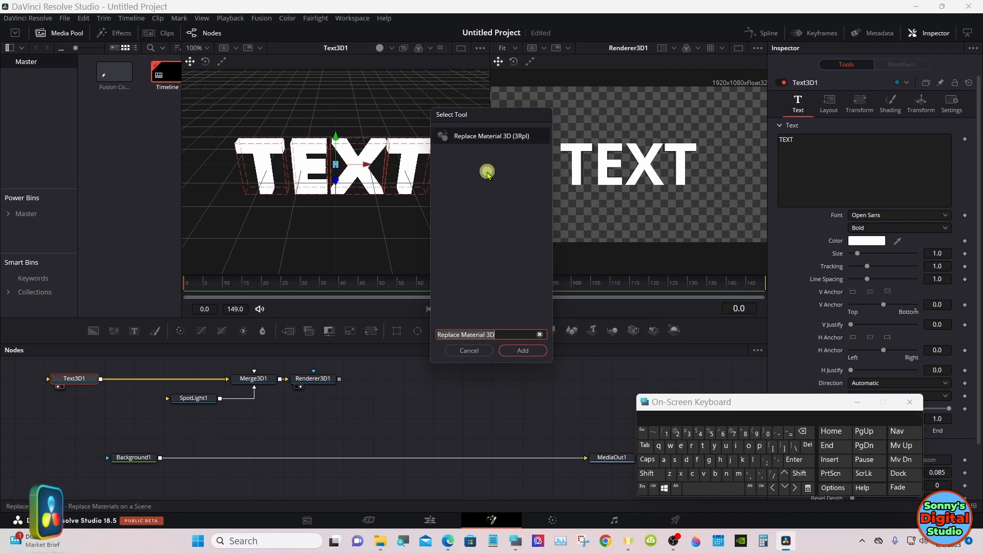
left_click(508, 350)
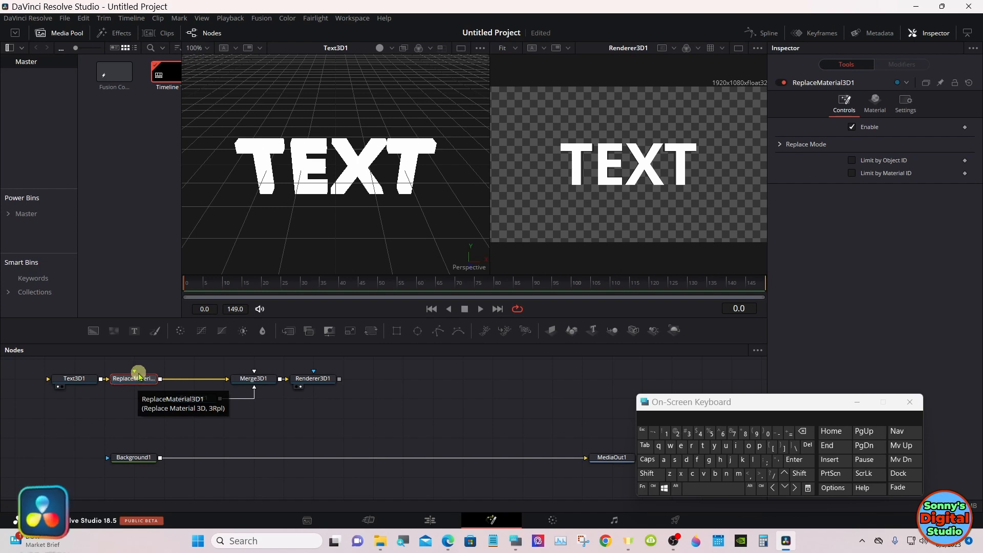
Step: Enlarge the node editor and shift the whole 3D text node group down towards the Background1 row to free space above it
left_click_drag(141, 378, 144, 359)
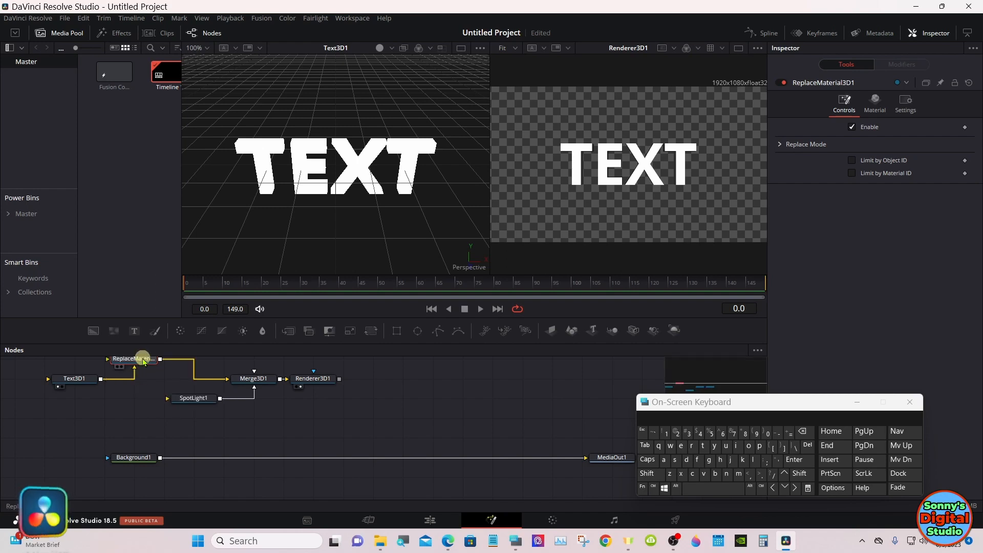
left_click_drag(143, 361, 136, 379)
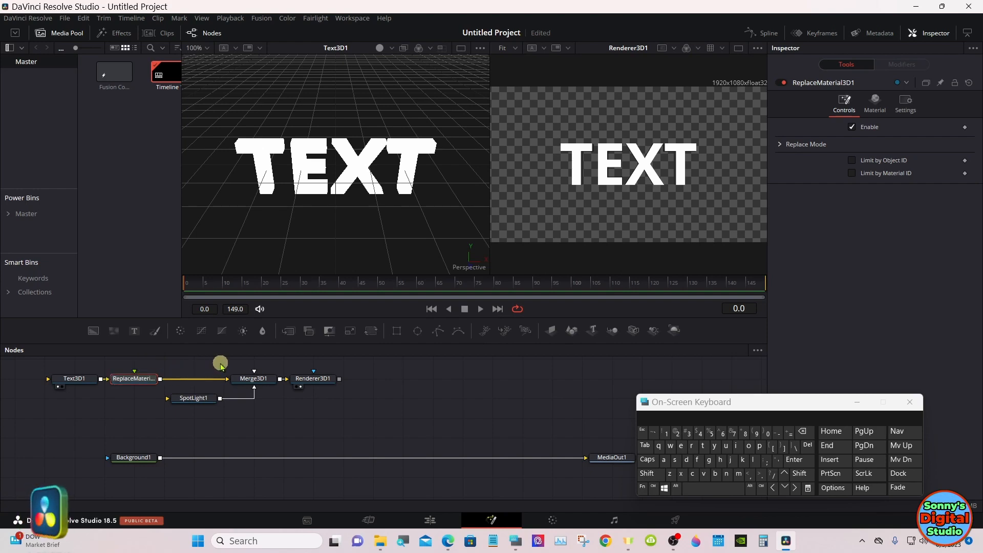
left_click_drag(229, 349, 228, 330)
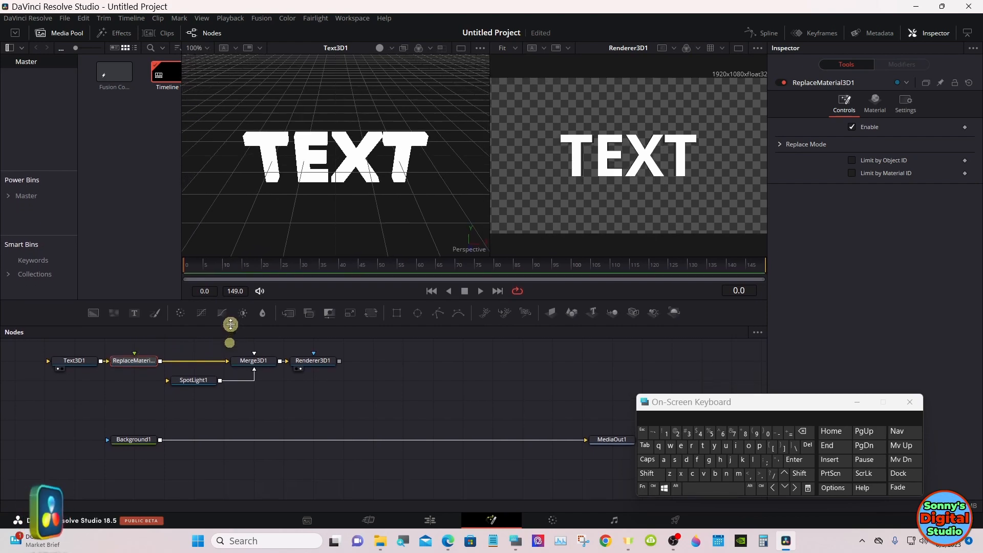
left_click_drag(38, 355, 329, 402)
left_click(387, 388)
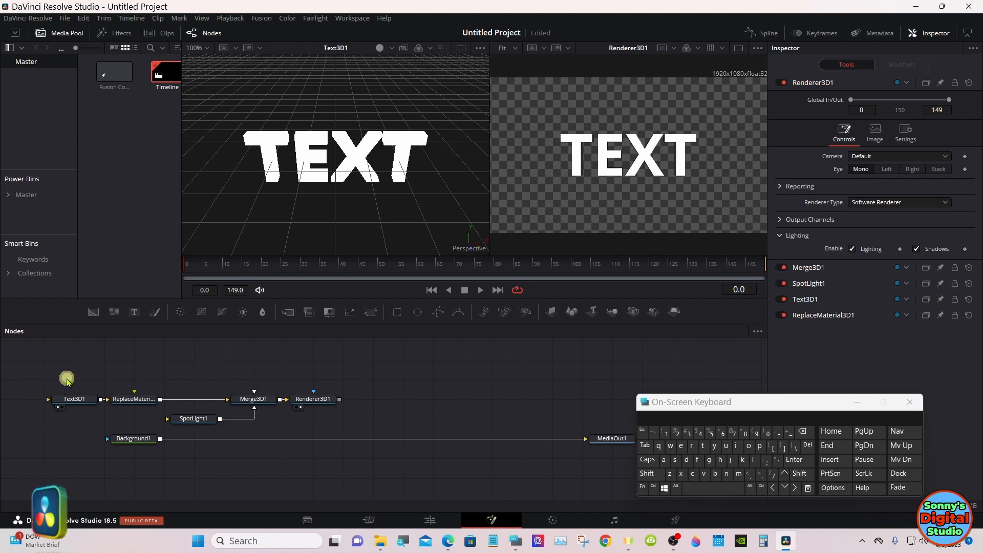
left_click_drag(66, 377, 316, 395)
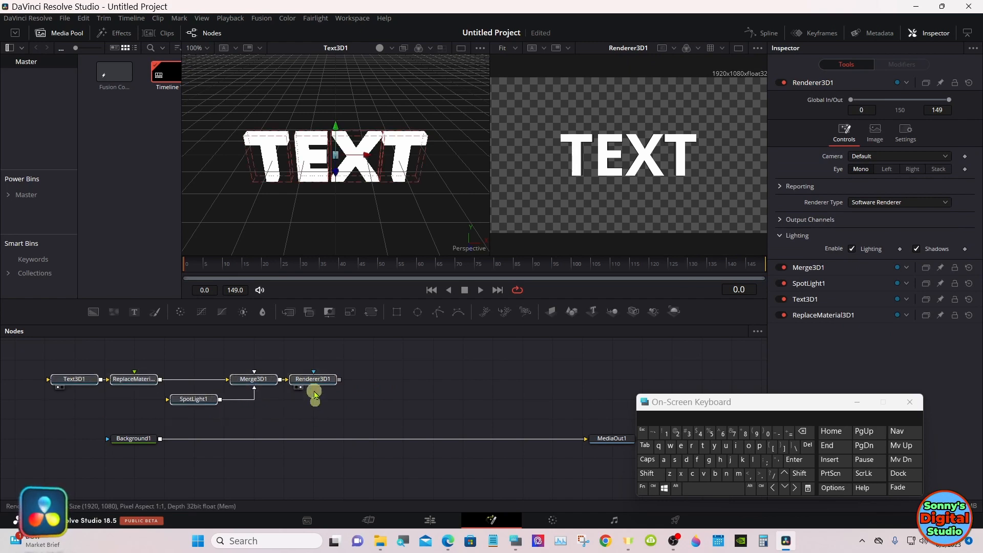
left_click(358, 384)
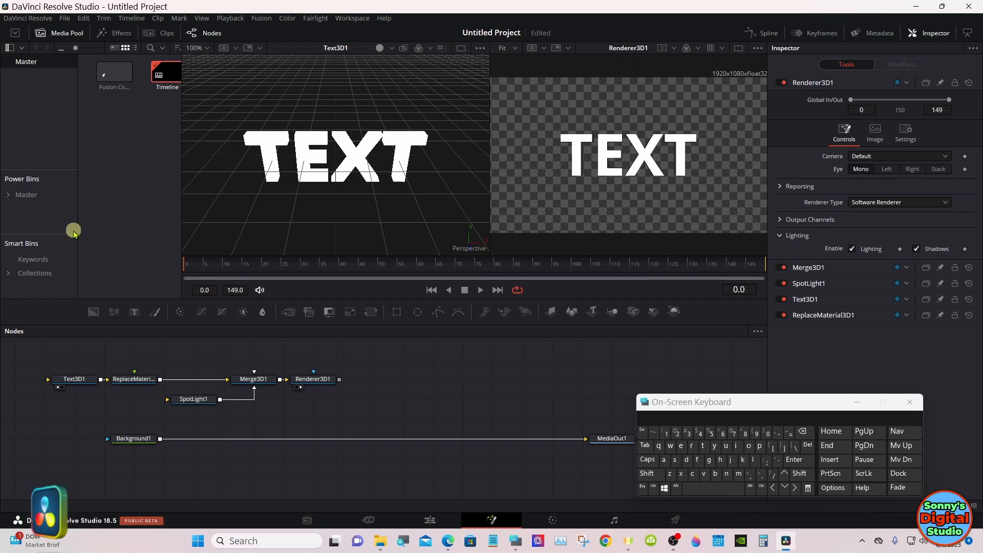
Step: Add Medal diamond plated.png from the Shaders power bin to the composition and connect it to the material input of ReplaceMaterial3D1
left_click(9, 197)
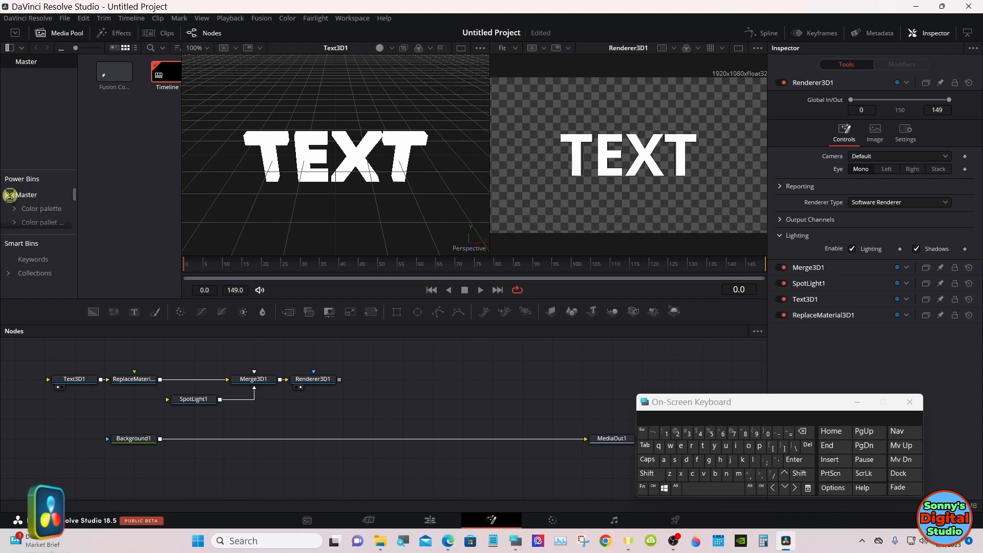
scroll(72, 196, "down", 3)
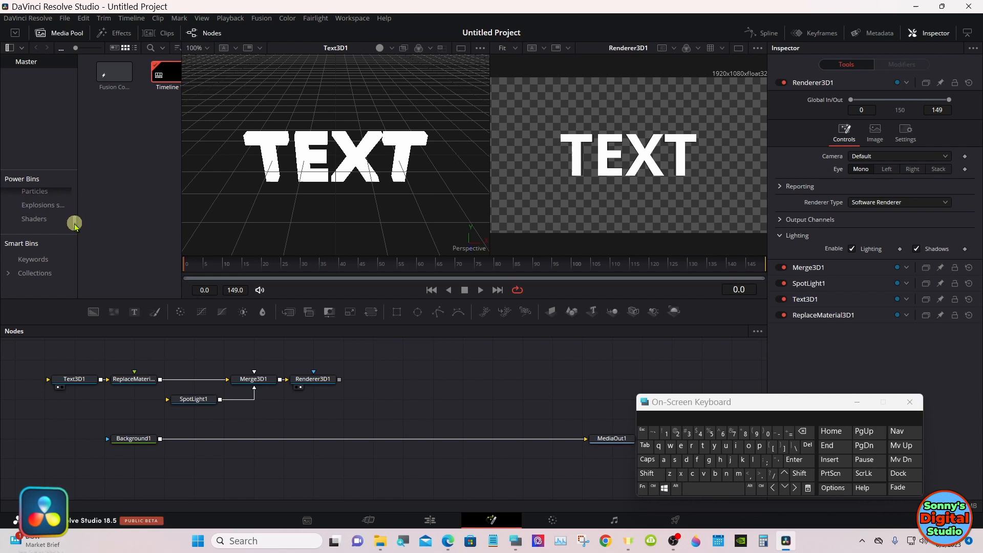
left_click(35, 220)
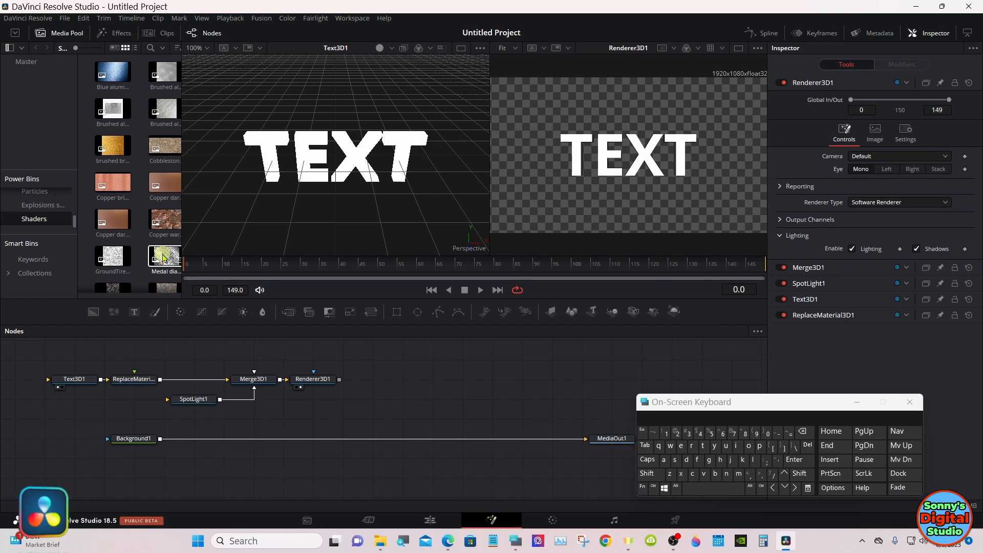
left_click_drag(164, 258, 105, 348)
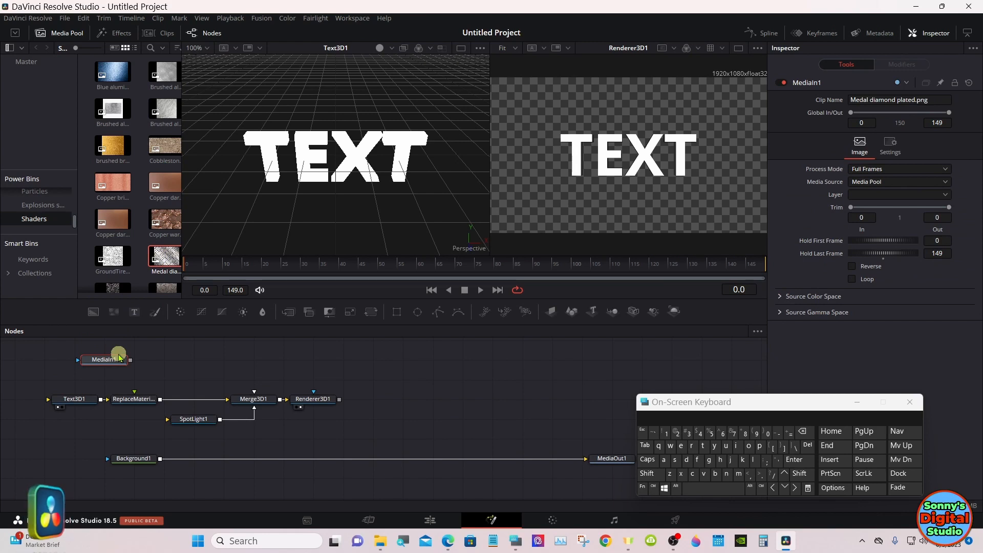
left_click_drag(131, 359, 133, 398)
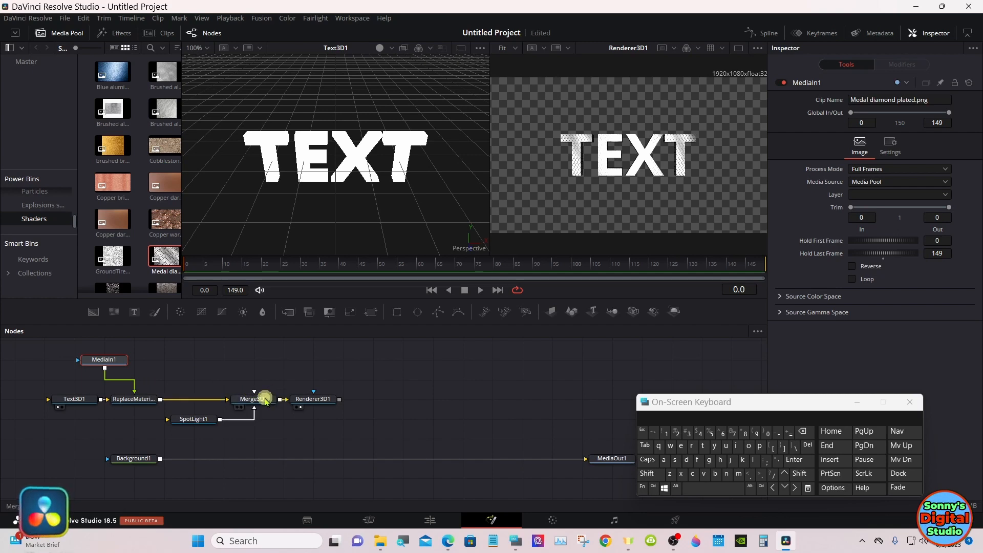
Step: Show Merge3D1 in the first viewer, raise its scale through 200% to 300%, and give the node editor more height
key("1")
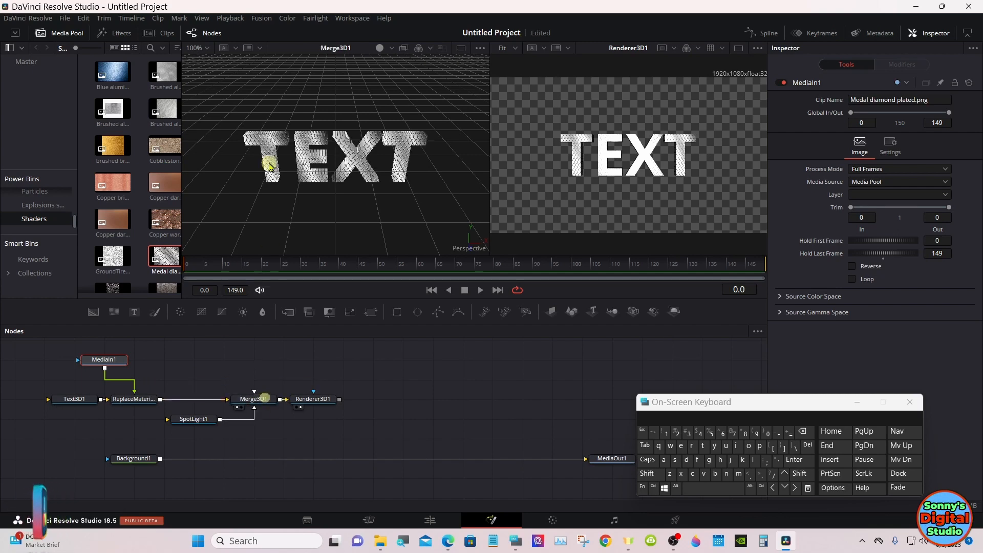
right_click(304, 163)
mouse_move(361, 168)
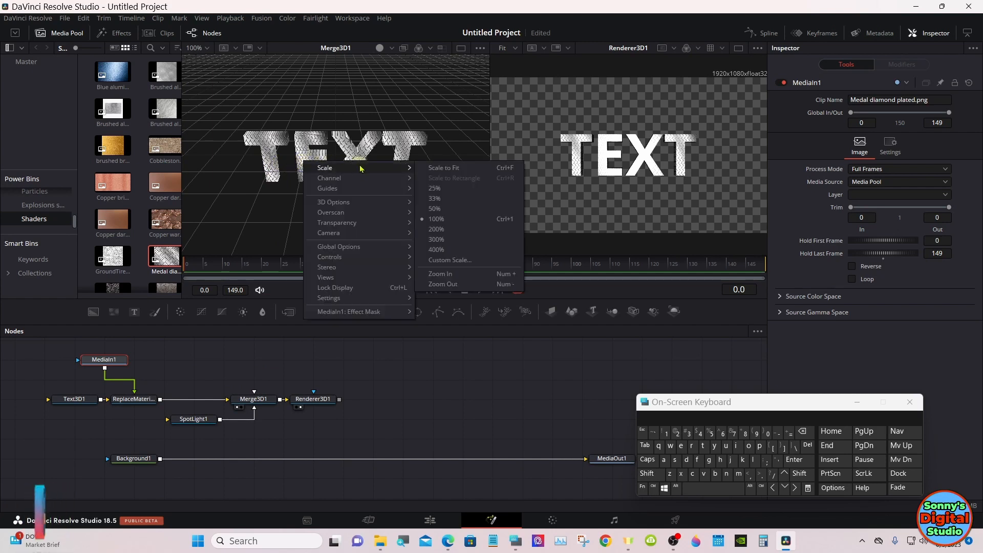
left_click(436, 229)
right_click(395, 196)
mouse_move(492, 200)
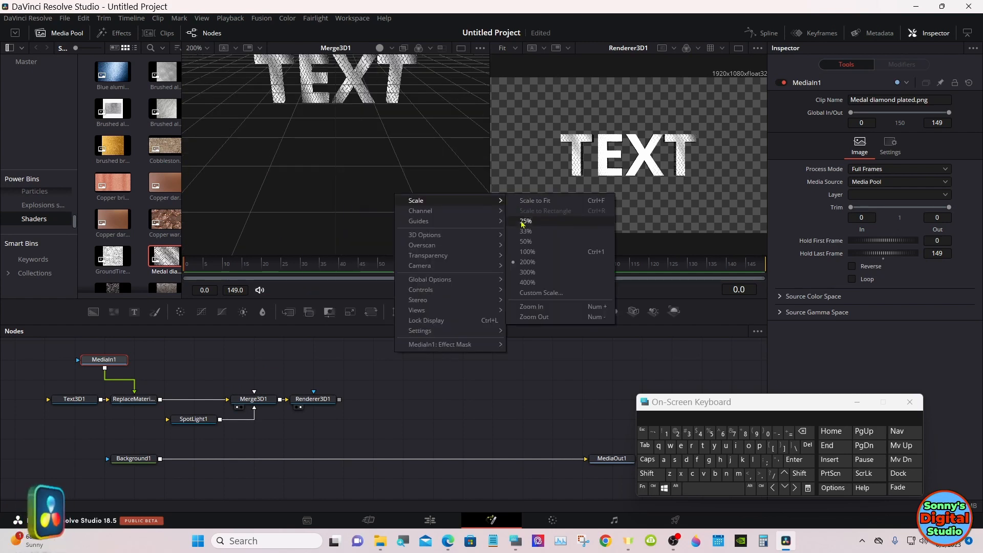
left_click(527, 272)
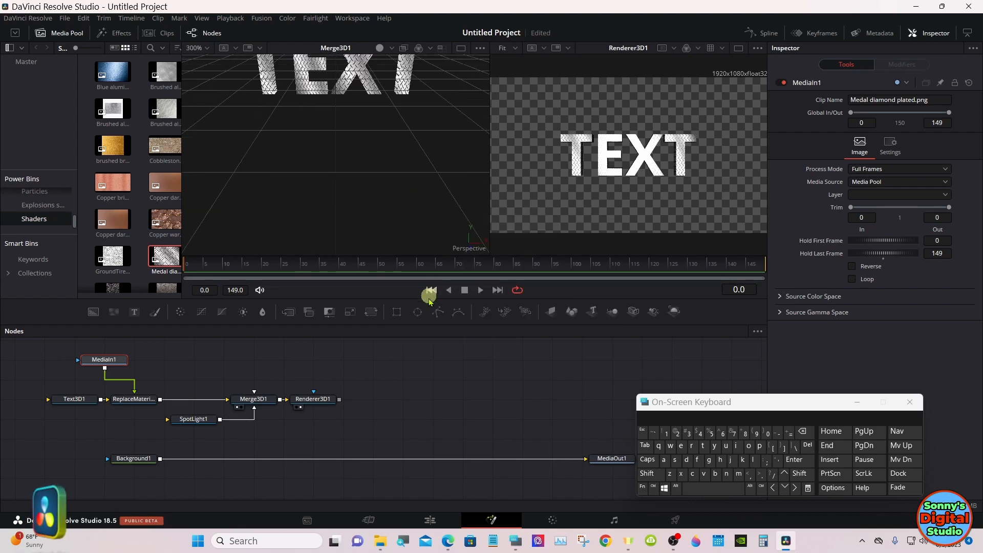
left_click_drag(425, 325, 419, 299)
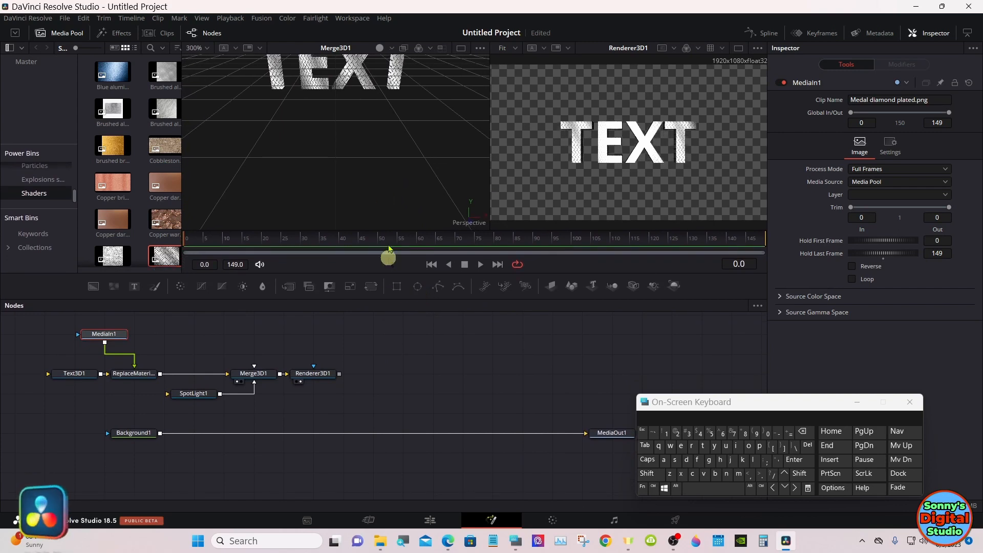
Step: Scale the Merge3D1 scene to fit the first viewer
right_click(382, 188)
mouse_move(473, 196)
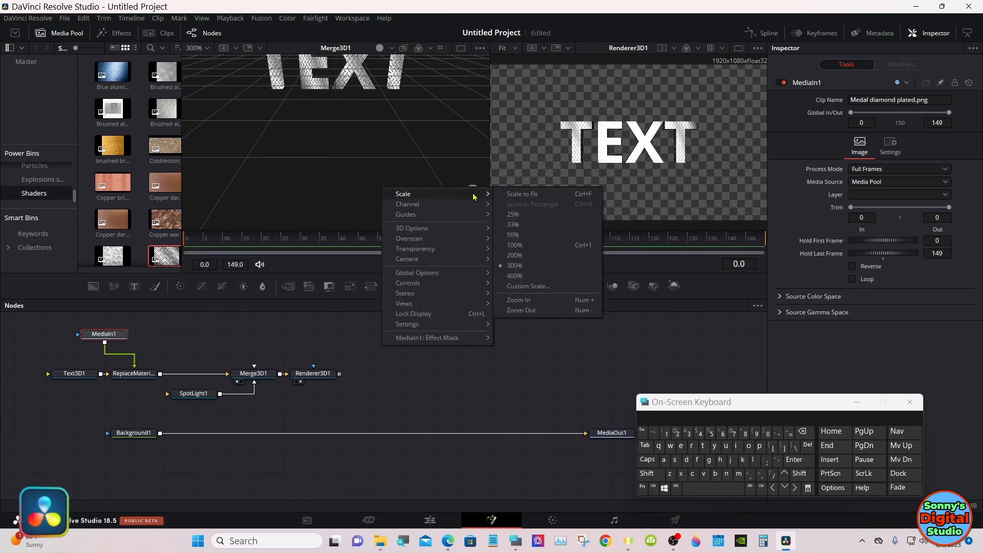
left_click(518, 194)
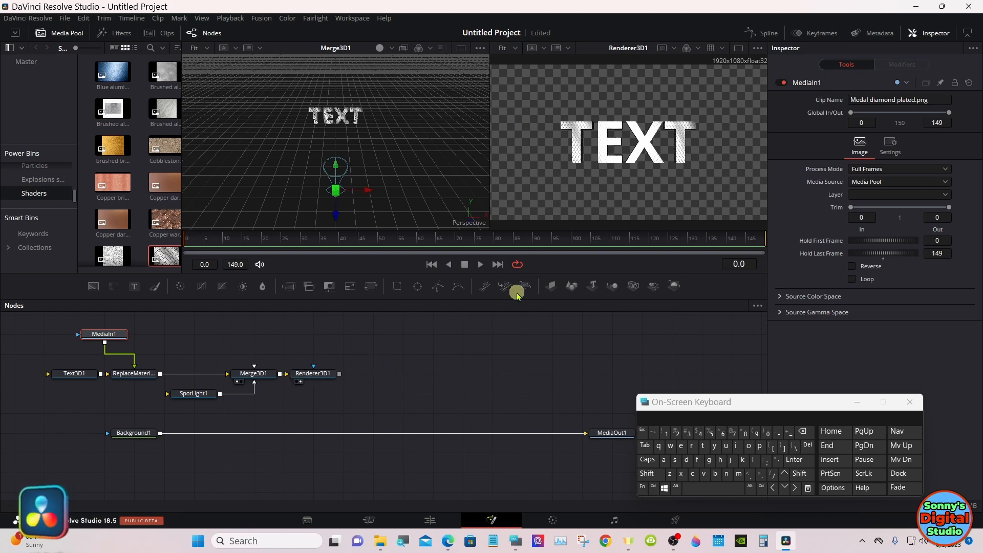
Step: Enable Use Target for SpotLight1 and move the light to about X 0.49 and Y 0.80
left_click(198, 394)
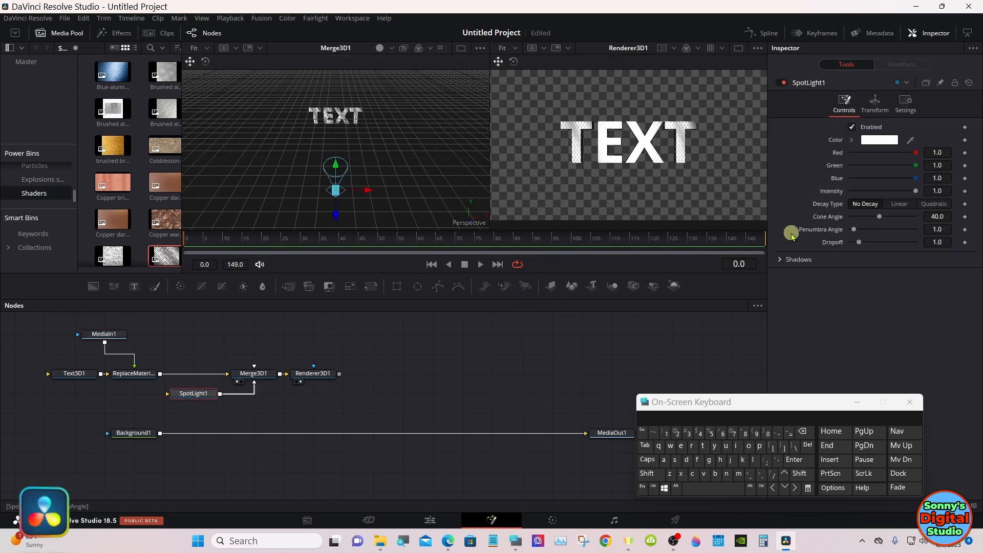
left_click(871, 110)
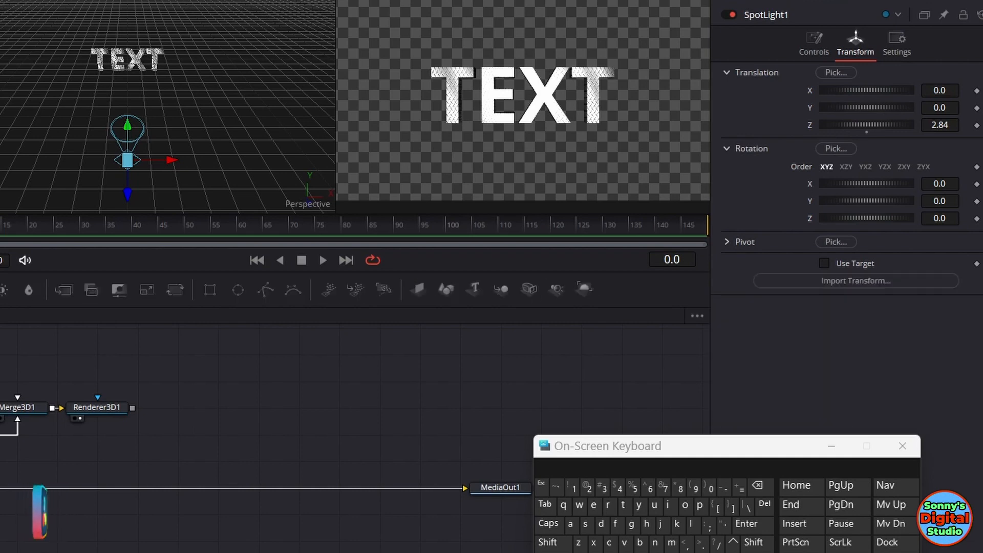
left_click(826, 263)
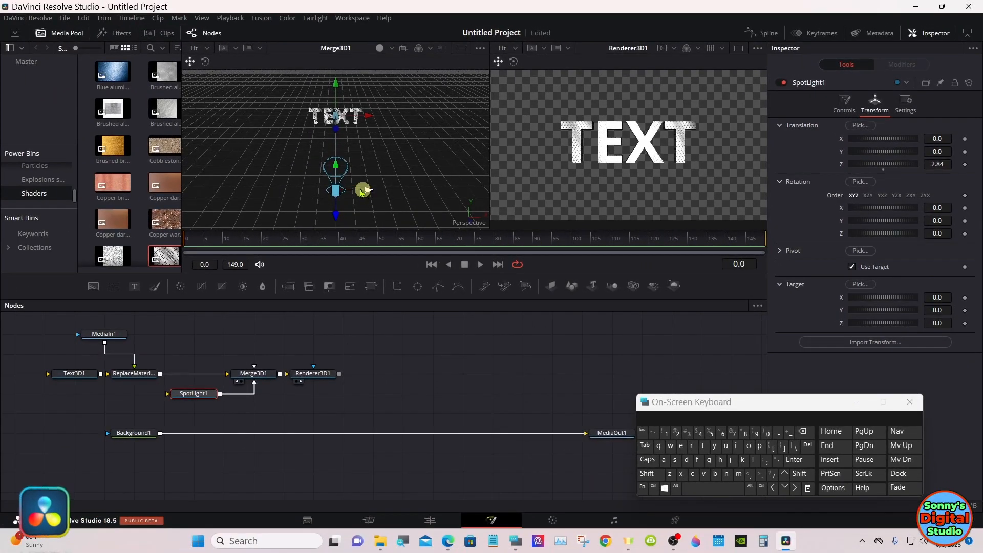
left_click_drag(338, 173, 415, 146)
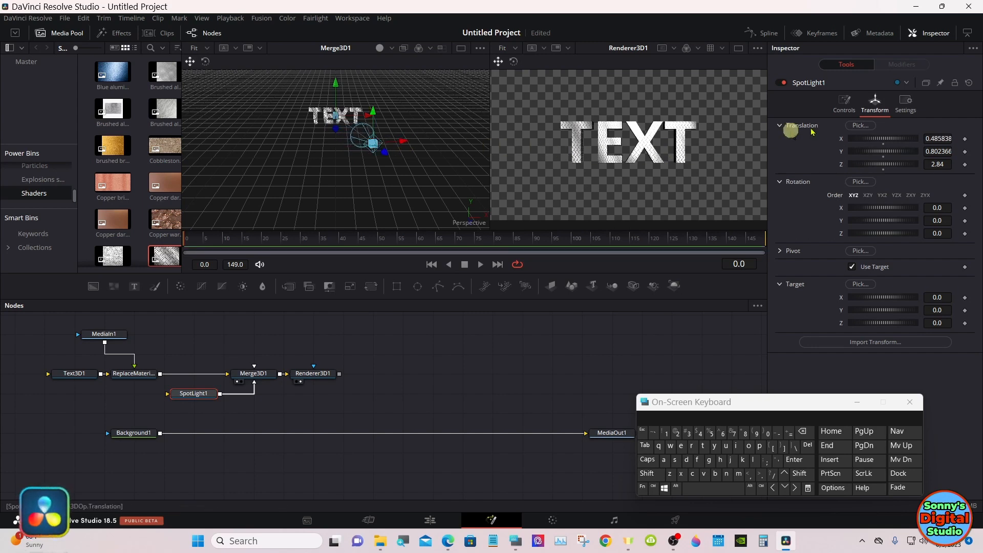
Step: Set SpotLight1's intensity to about 0.48 and its cone angle to about 58
left_click(840, 108)
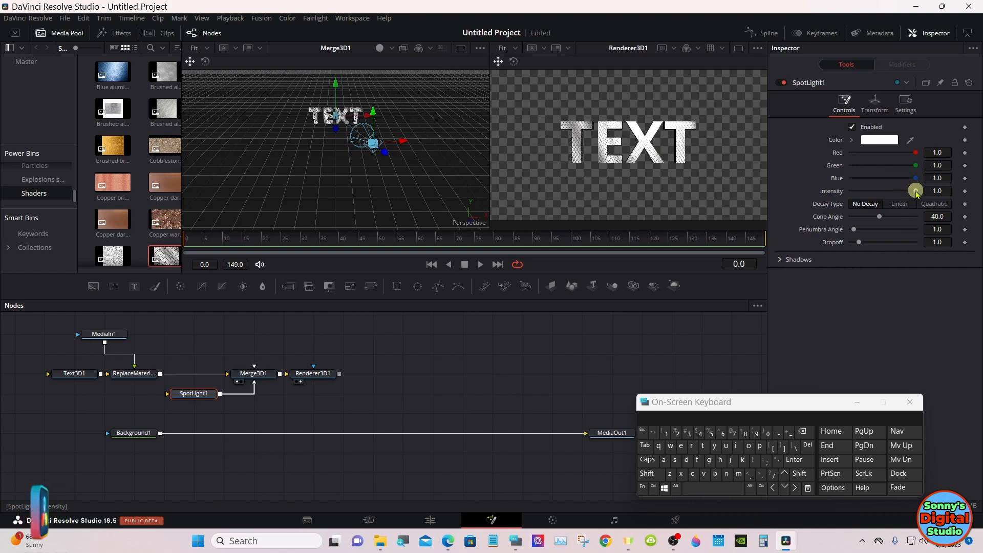
left_click_drag(916, 192, 887, 190)
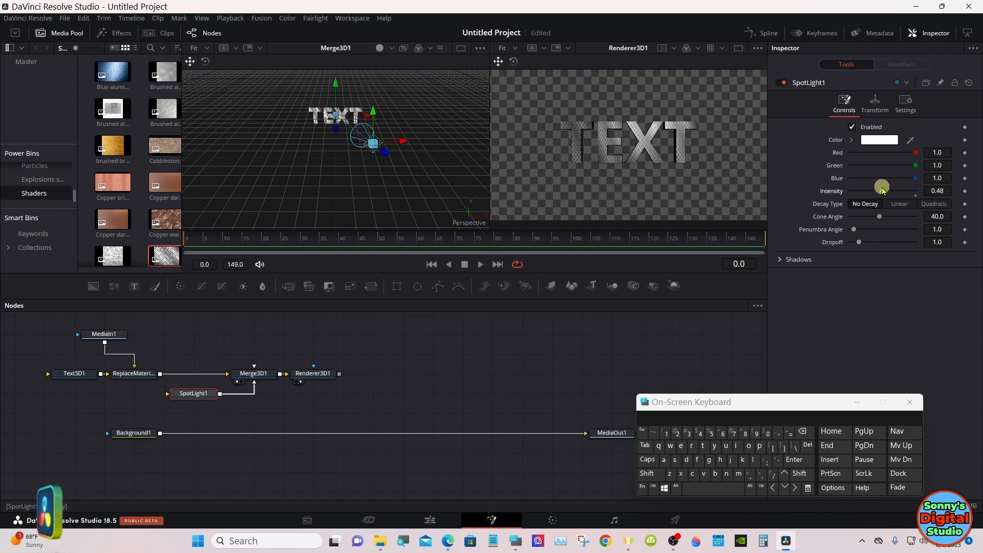
left_click_drag(881, 217, 893, 218)
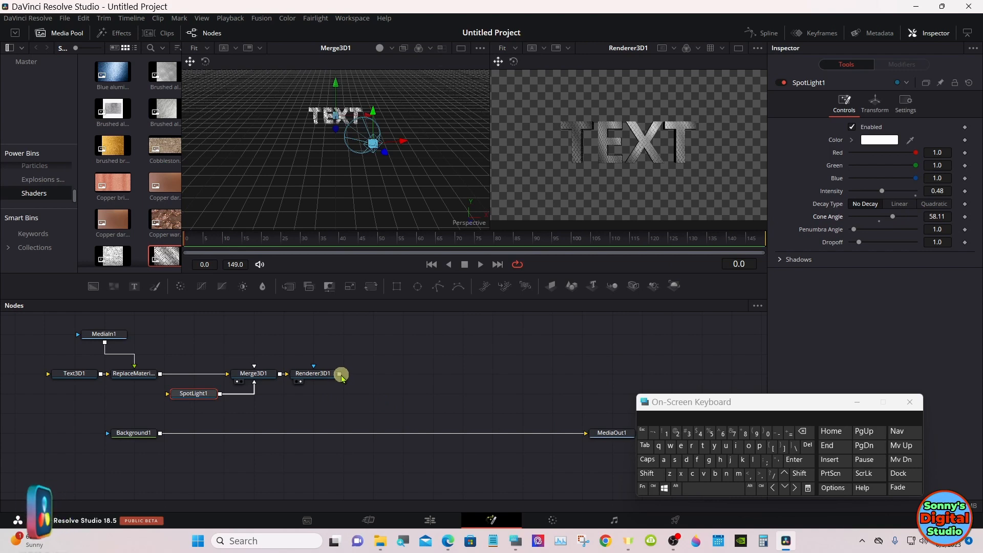
Step: Merge the Renderer3D1 output over Background1 and show MediaOut1 in the second viewer
left_click_drag(339, 378, 163, 434)
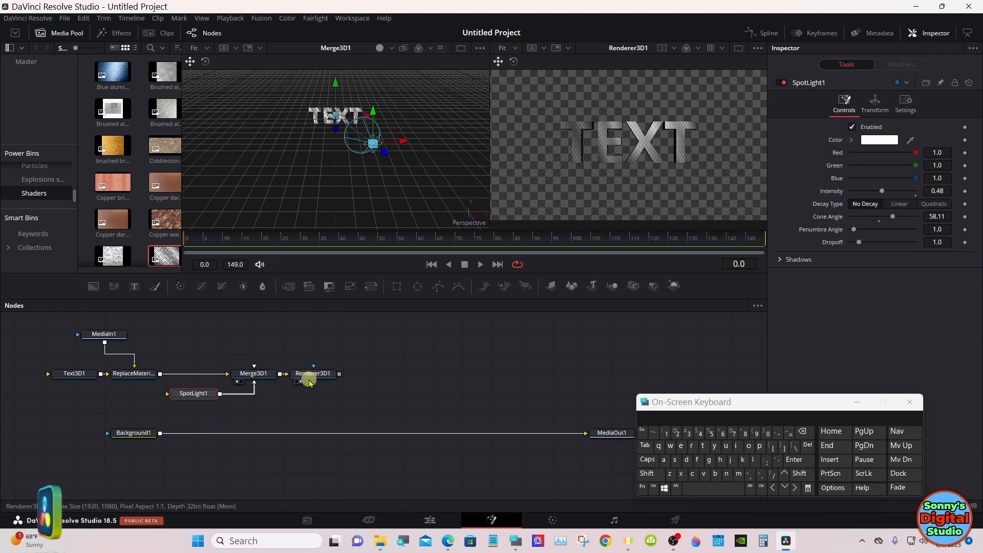
left_click_drag(333, 376, 160, 433)
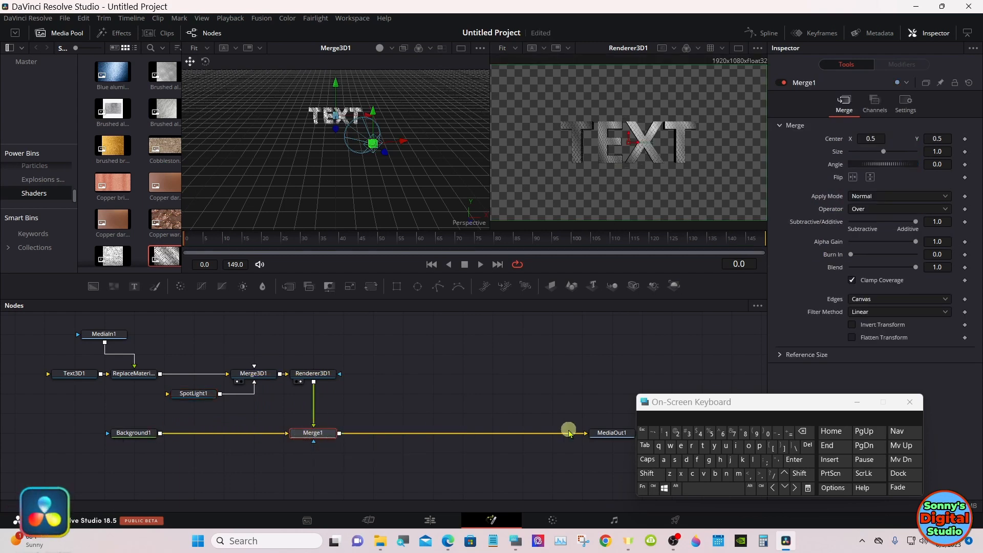
left_click_drag(600, 435, 600, 194)
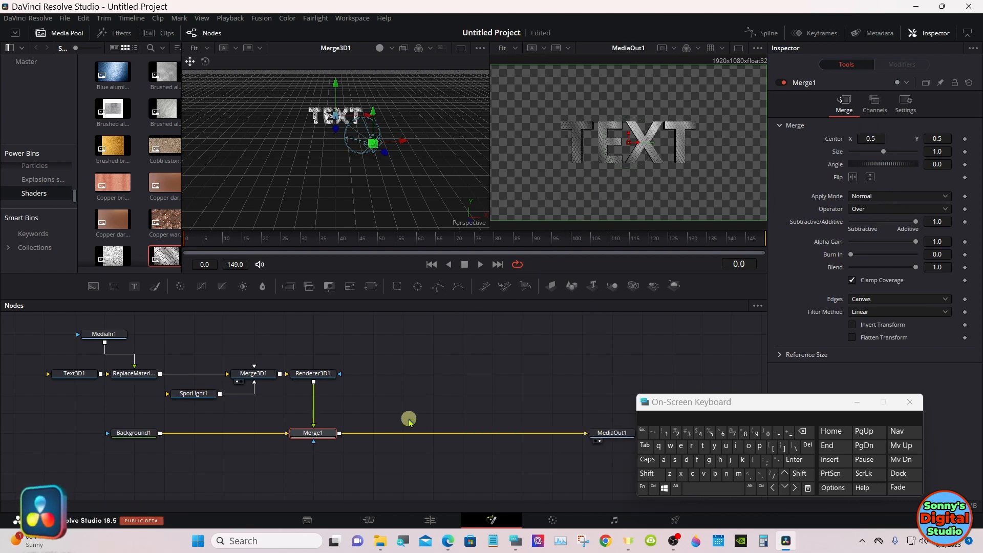
Step: Go to the Edit page and move the playhead to 01:00:01:03 to check the textured text
left_click(429, 521)
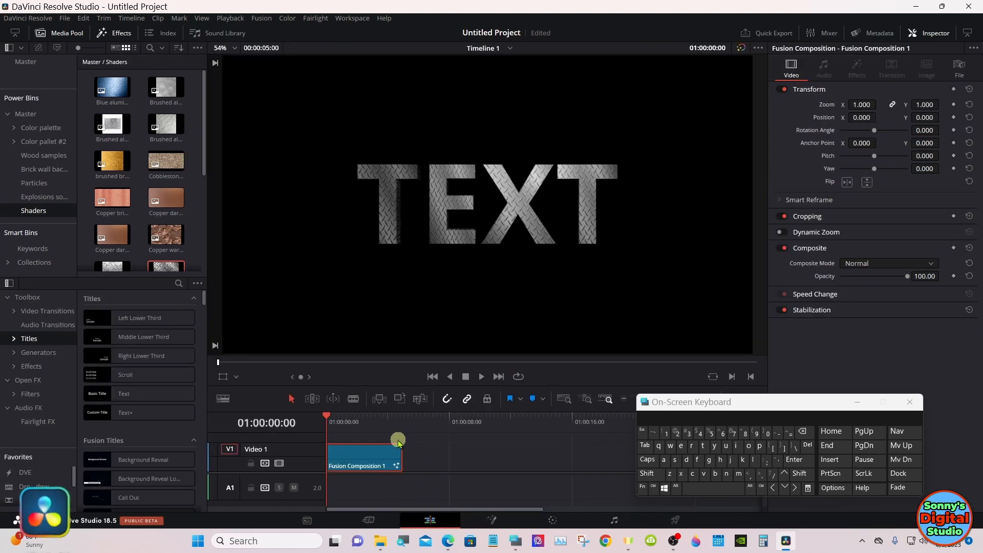
left_click(364, 423)
left_click_drag(364, 424, 344, 423)
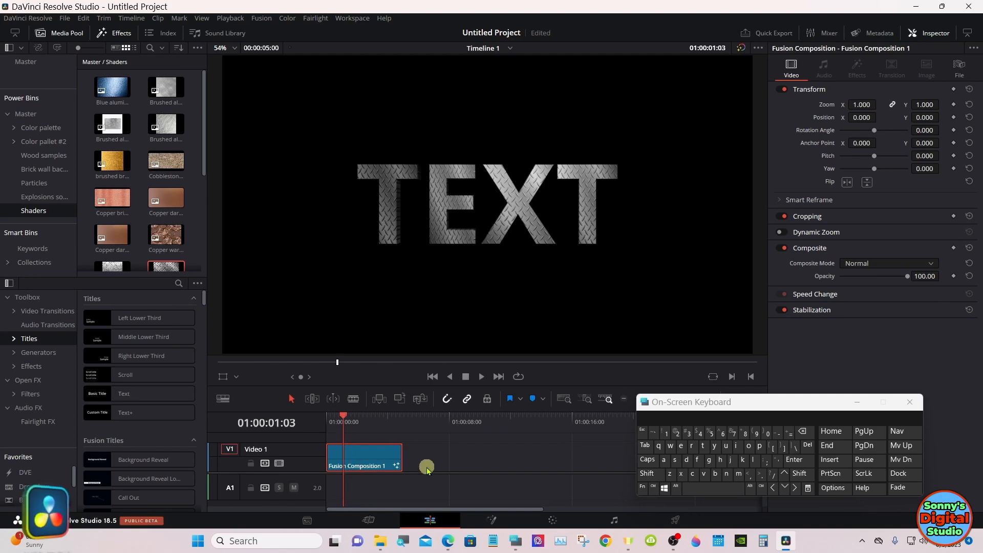
Step: Back in Fusion, set MediaIn1 aside unconnected, feed Copper bright.jpg into the Replace Material node instead, and check the text on the Edit page
left_click(491, 520)
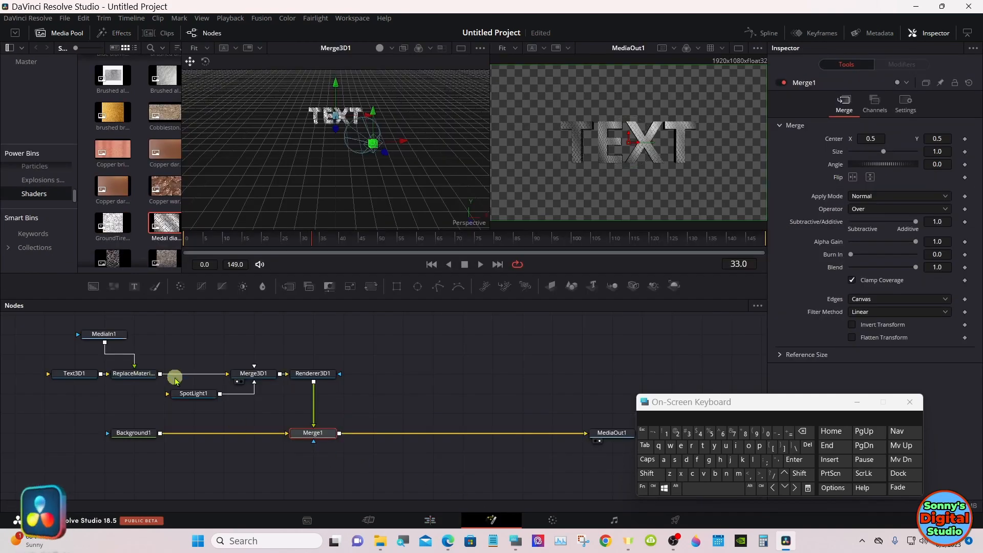
left_click_drag(134, 354, 53, 344)
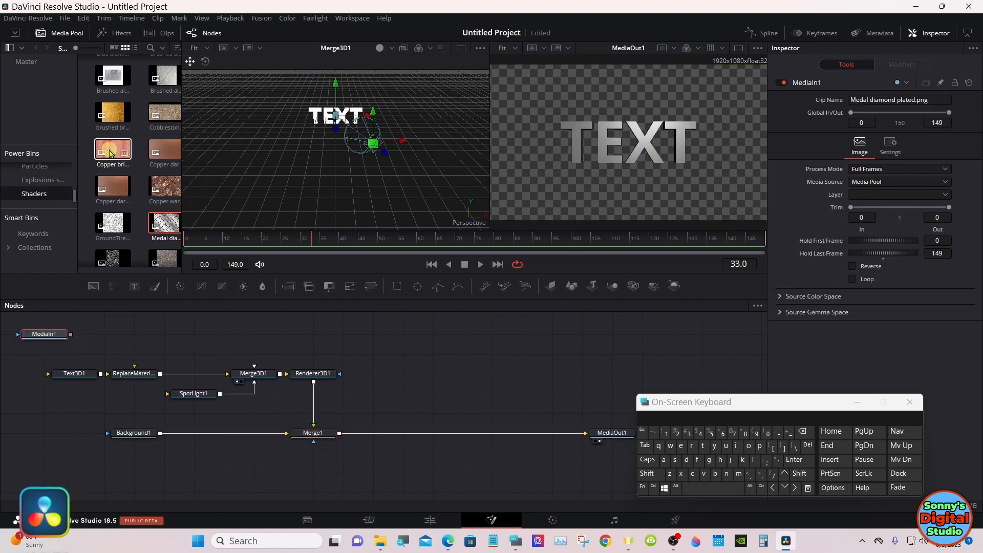
left_click_drag(105, 169, 134, 367)
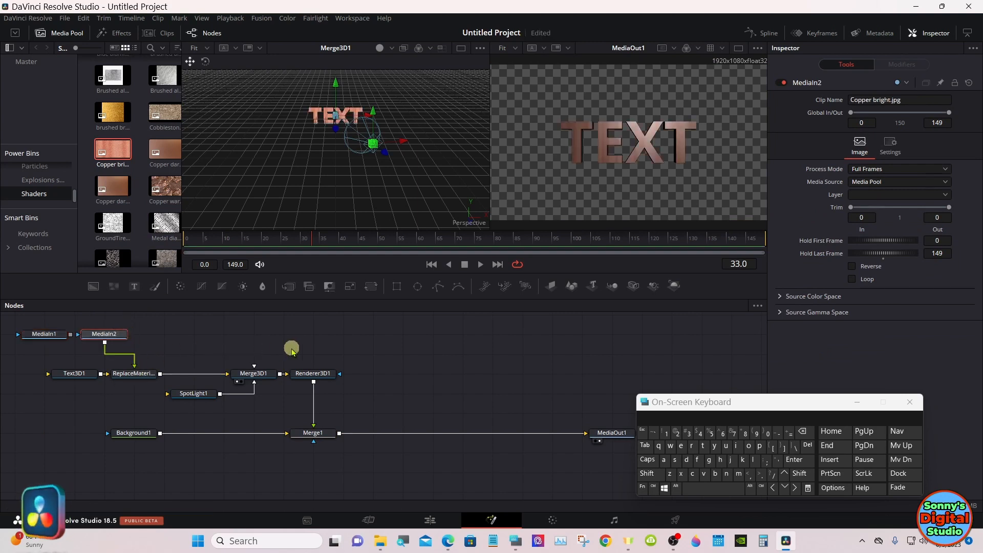
left_click(428, 518)
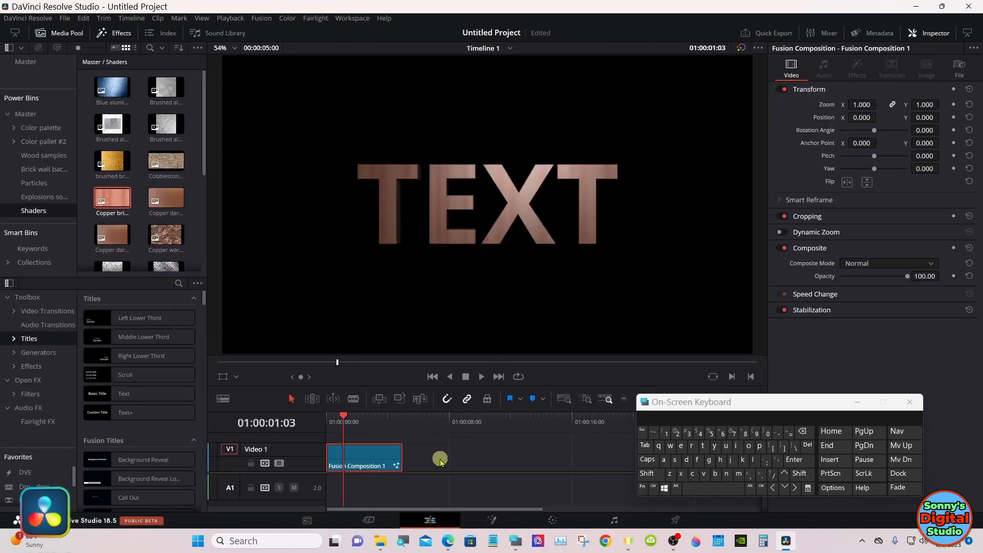
Step: In Fusion, replace the Copper bright.jpg material input with Copper warped.png, keeping MediaIn2 aside, and check the text on the Edit page
left_click(491, 520)
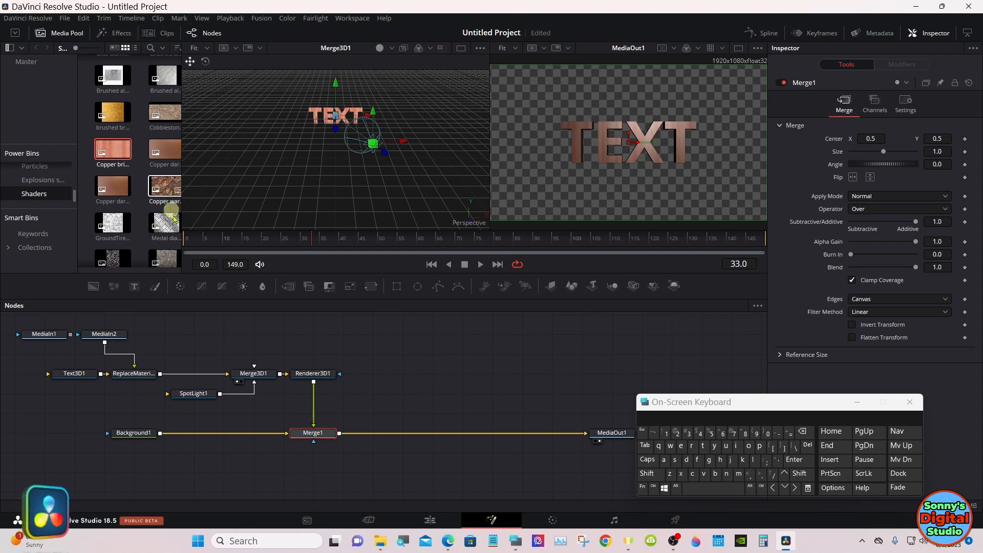
left_click(135, 356)
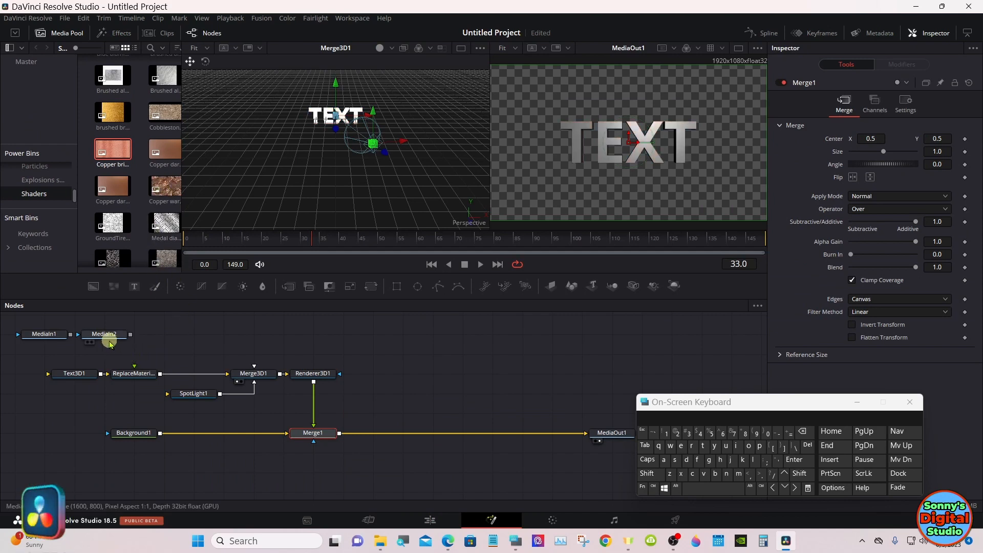
left_click_drag(110, 344, 50, 365)
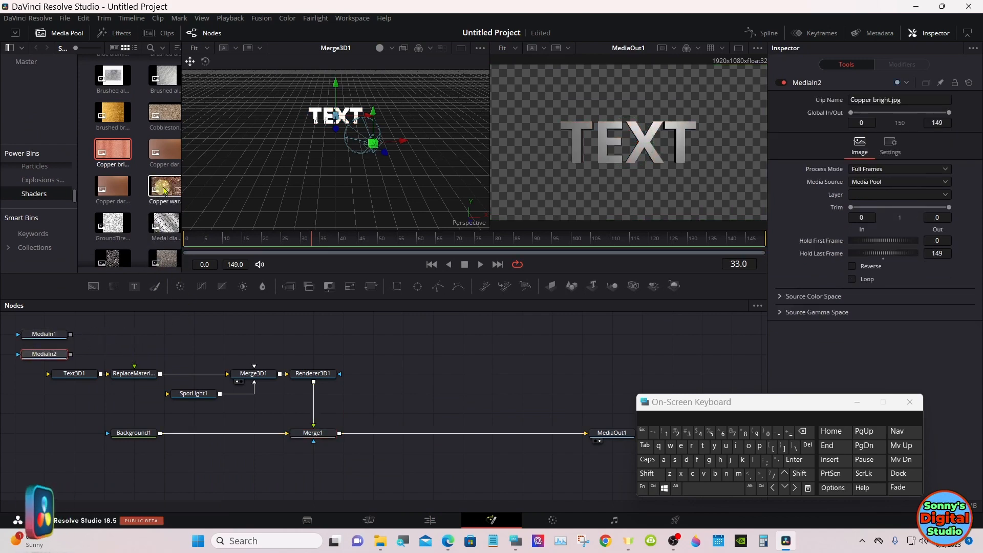
left_click_drag(165, 190, 111, 337)
left_click_drag(129, 336, 134, 365)
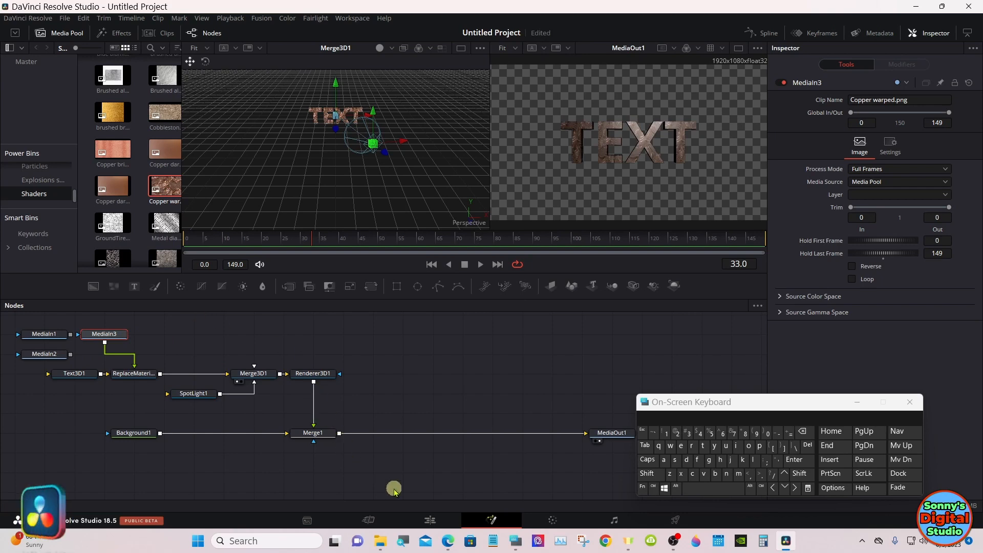
left_click(430, 519)
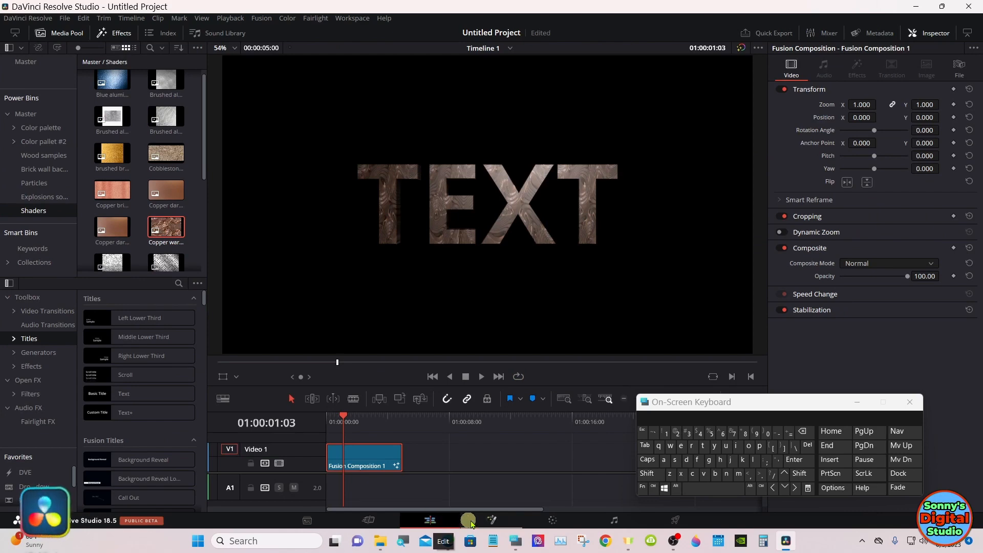
Step: Return to the Fusion page and raise SpotLight1's intensity to about 0.67
left_click(492, 520)
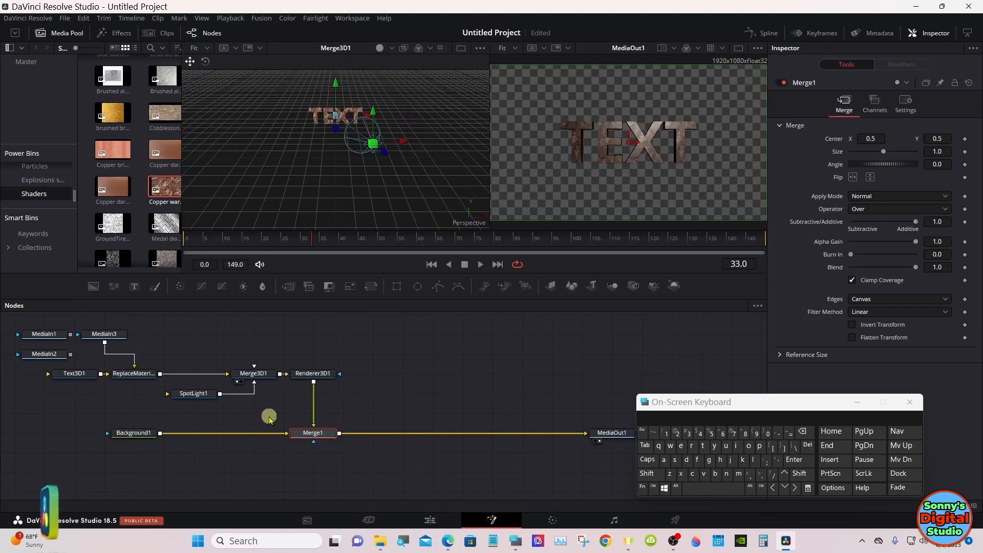
left_click(203, 394)
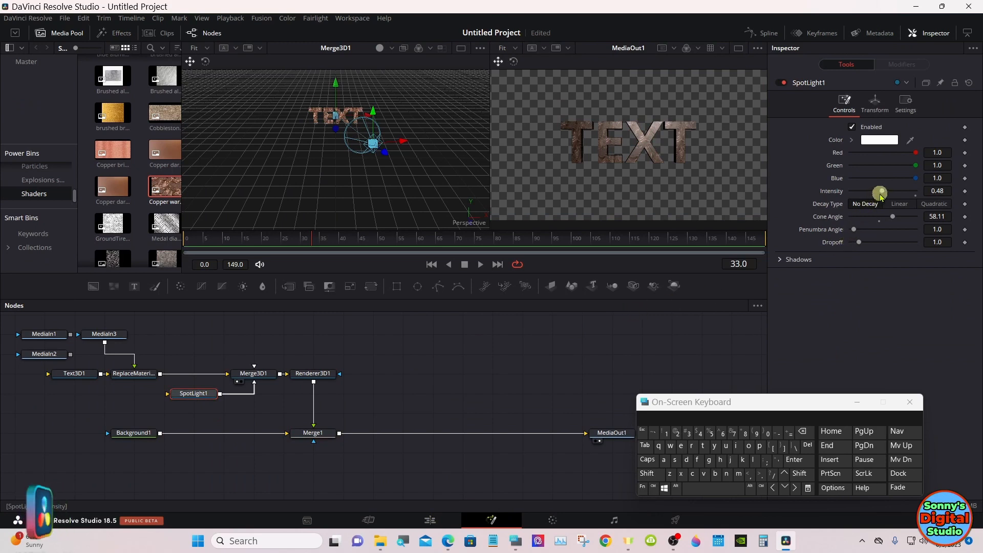
left_click_drag(884, 196, 895, 196)
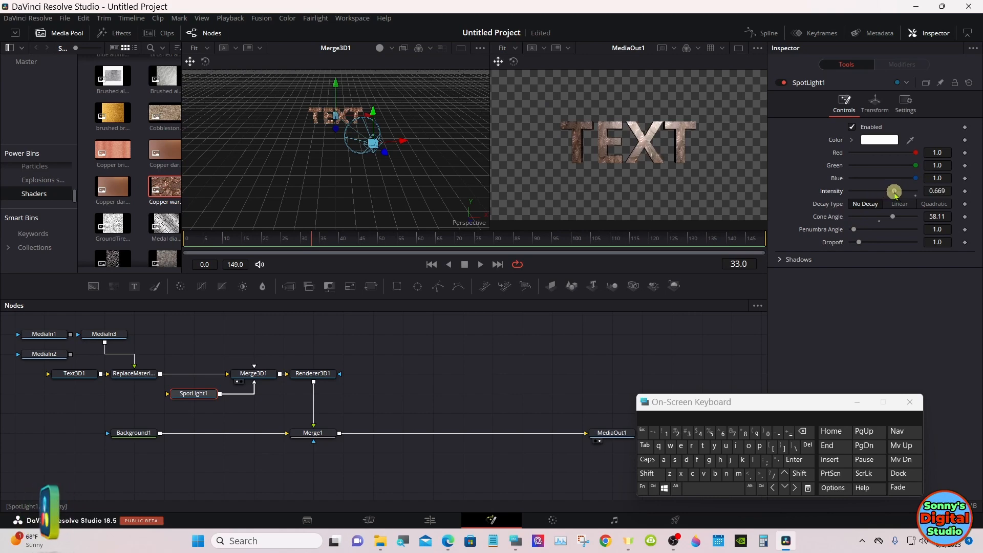
Step: On the Edit page, move Fusion Composition 1 up to Video 2 and place a Solid Color generator beneath it on Video 1
left_click(435, 521)
left_click(366, 456)
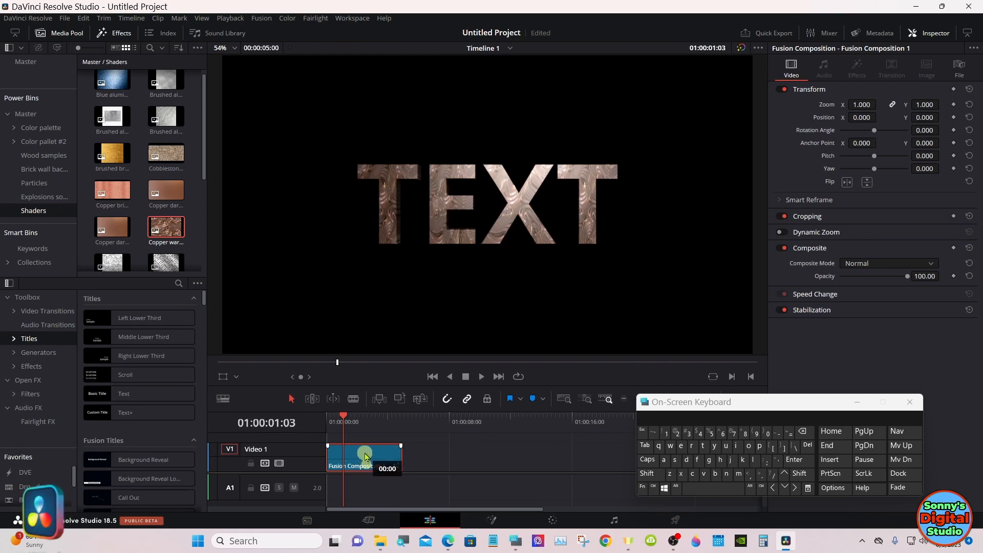
left_click_drag(367, 457, 365, 444)
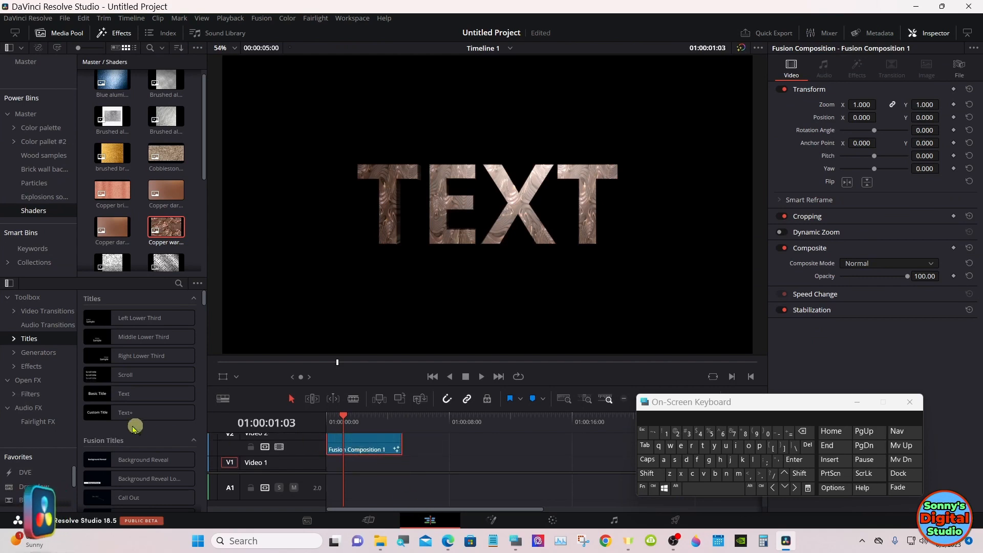
left_click(32, 354)
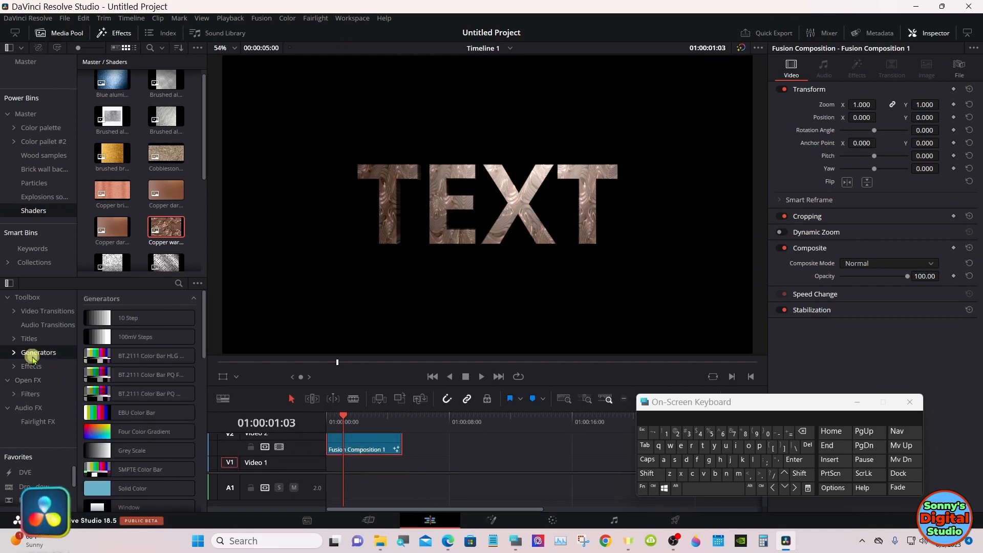
left_click_drag(130, 488, 362, 469)
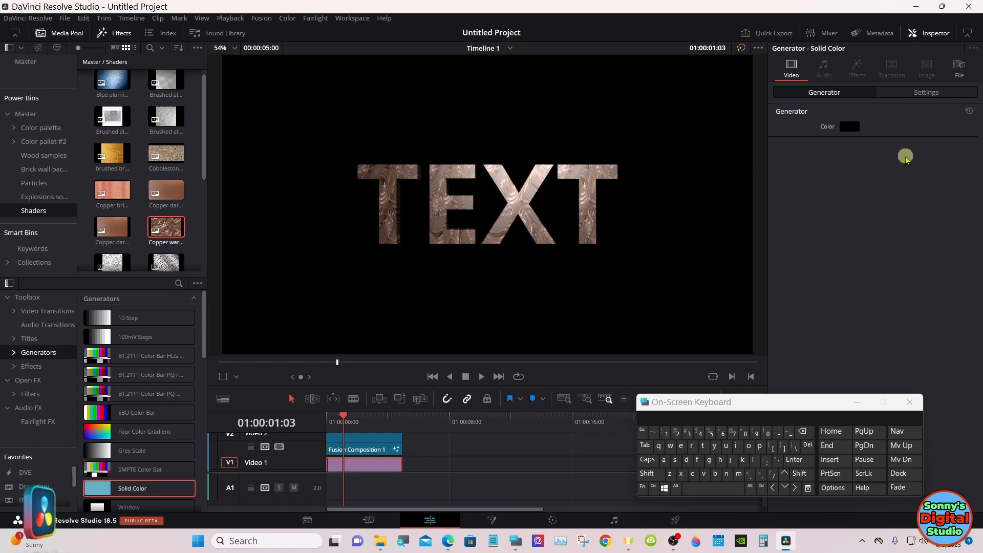
Step: Set the Solid Color generator's color to the dark blue basic color #00557f
left_click(850, 127)
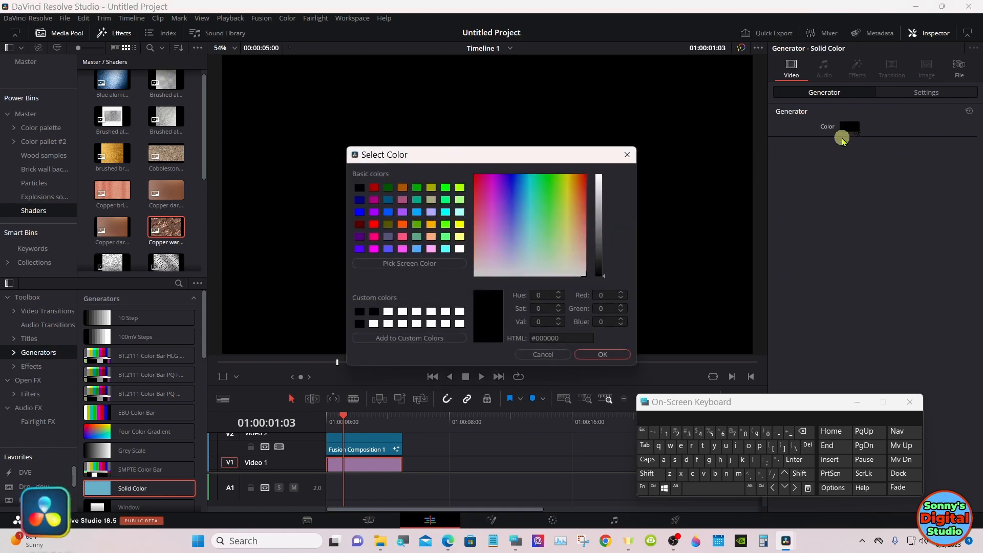
left_click(389, 199)
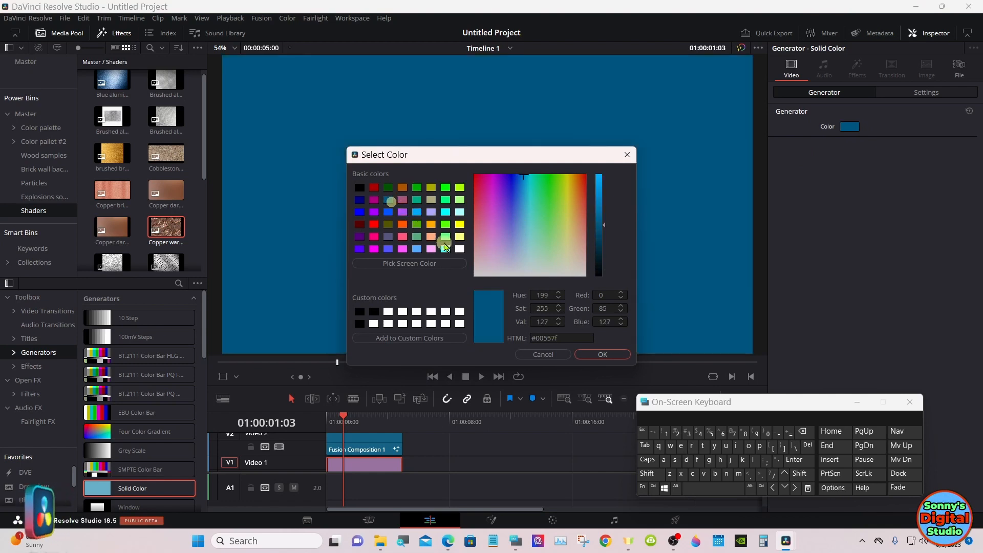
left_click(586, 354)
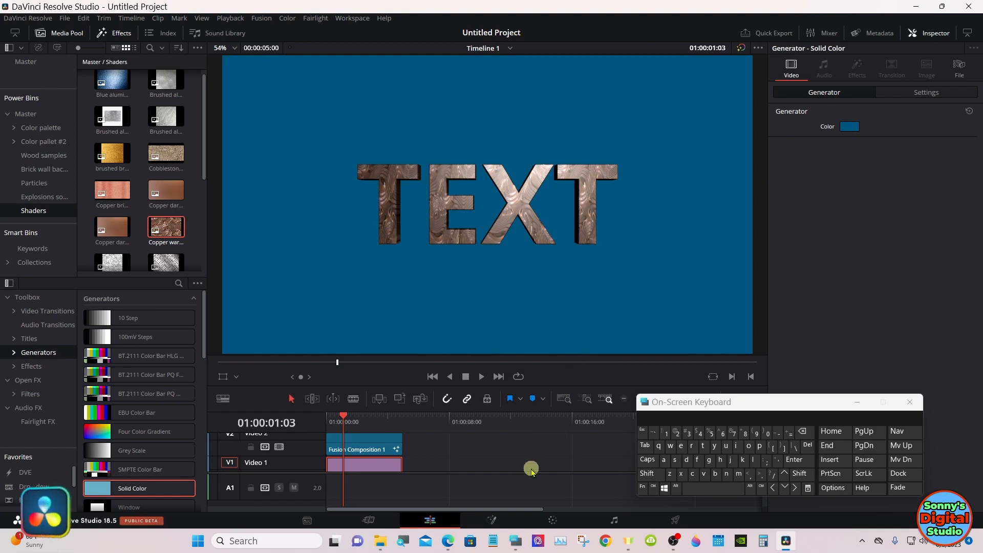
Step: Minimize the on-screen keyboard and reopen the composition on the Fusion page
left_click(857, 403)
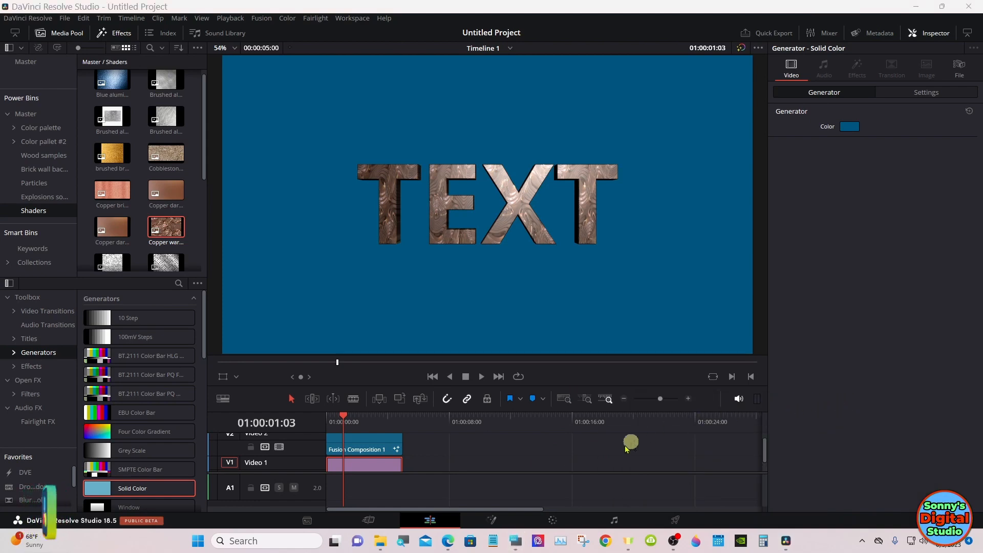
left_click(493, 520)
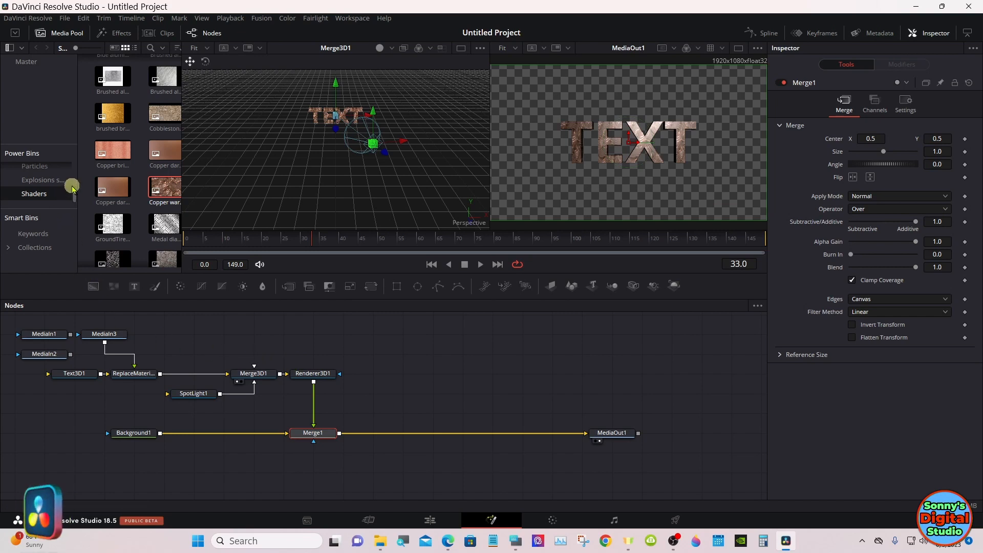
Step: Open the Wood samples power bin in the media pool
scroll(73, 185, "up", 2)
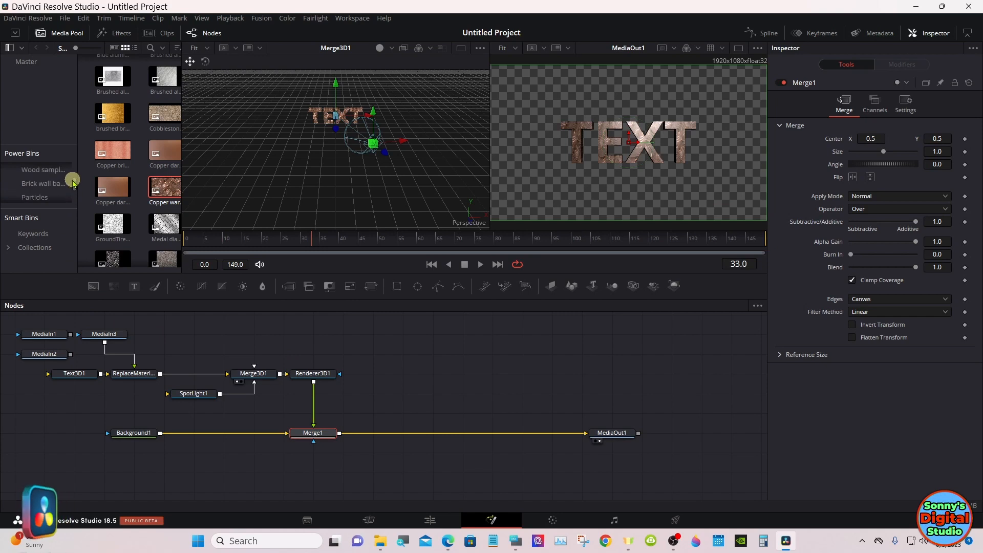
left_click(72, 176)
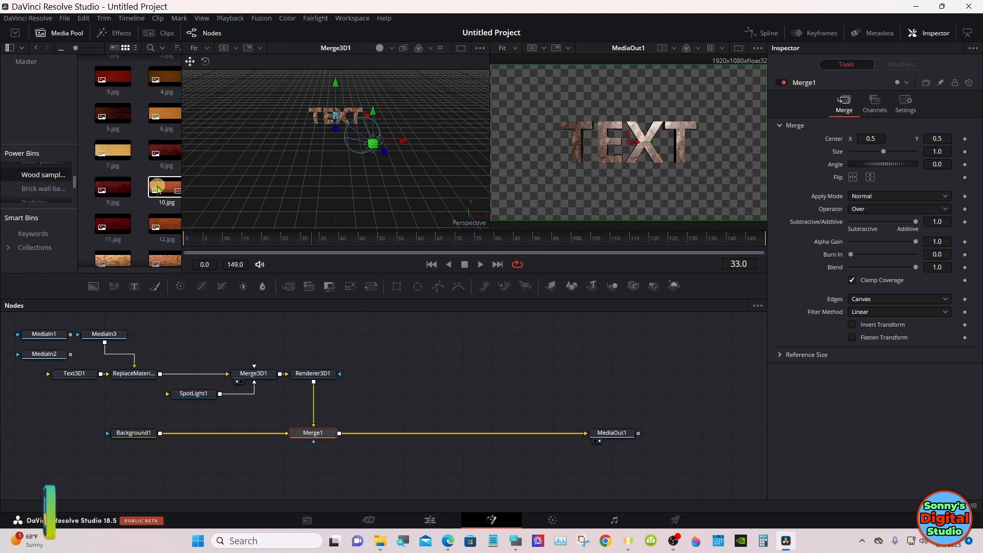
scroll(156, 225, "up", 1)
scroll(226, 334, "up", 3)
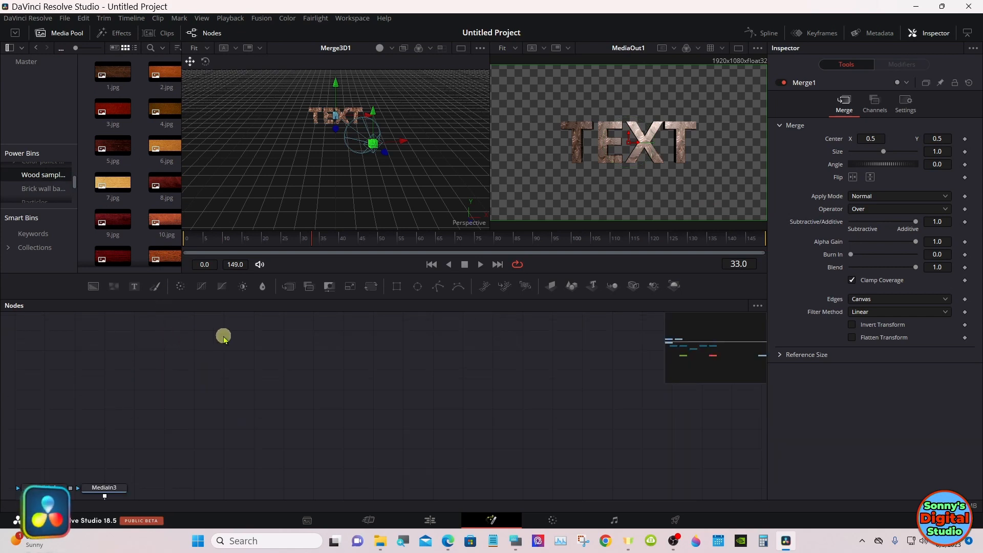
Step: Disconnect MediaIn3 from the ReplaceMaterial node and park it with MediaIn1 and MediaIn2 away from the node chain
left_click_drag(730, 328, 699, 348)
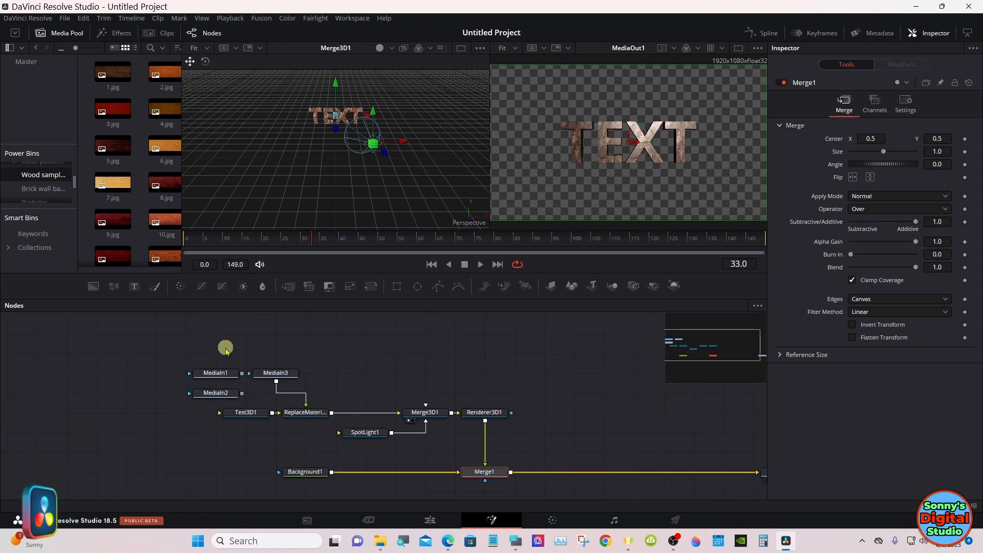
left_click_drag(168, 350, 84, 395)
left_click(297, 392)
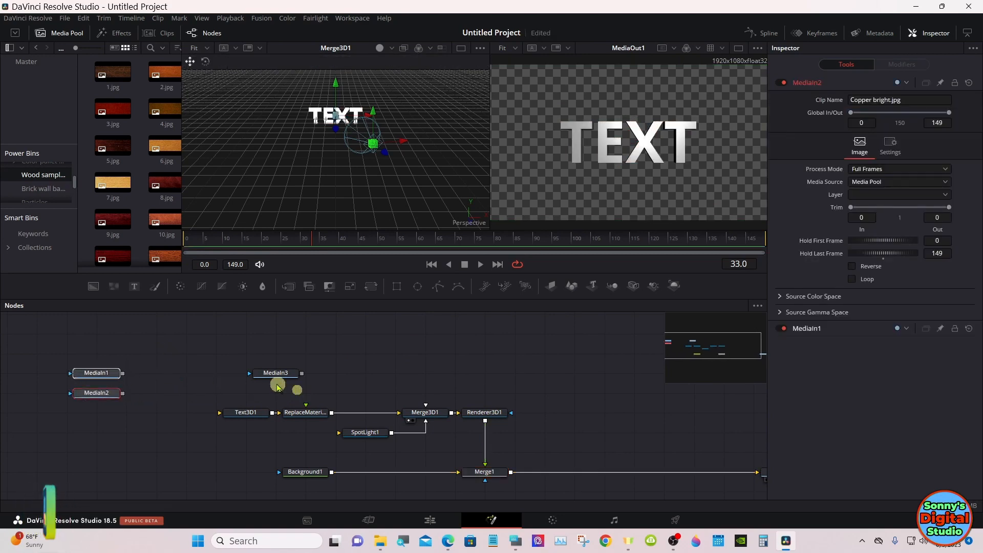
left_click_drag(261, 375, 77, 354)
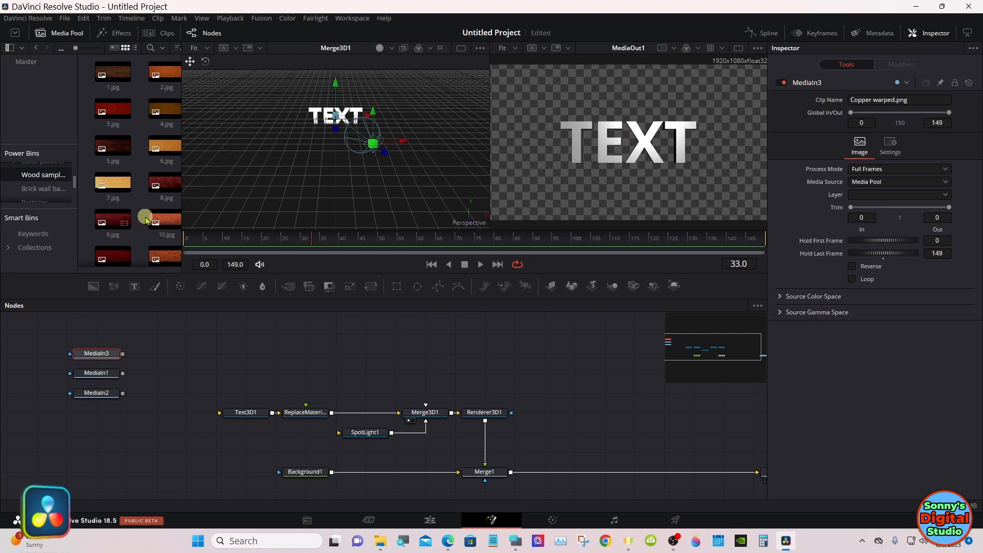
Step: Connect the wood image 10.jpg to the ReplaceMaterial node's material input and view the composition on the Edit page
left_click_drag(151, 217, 311, 417)
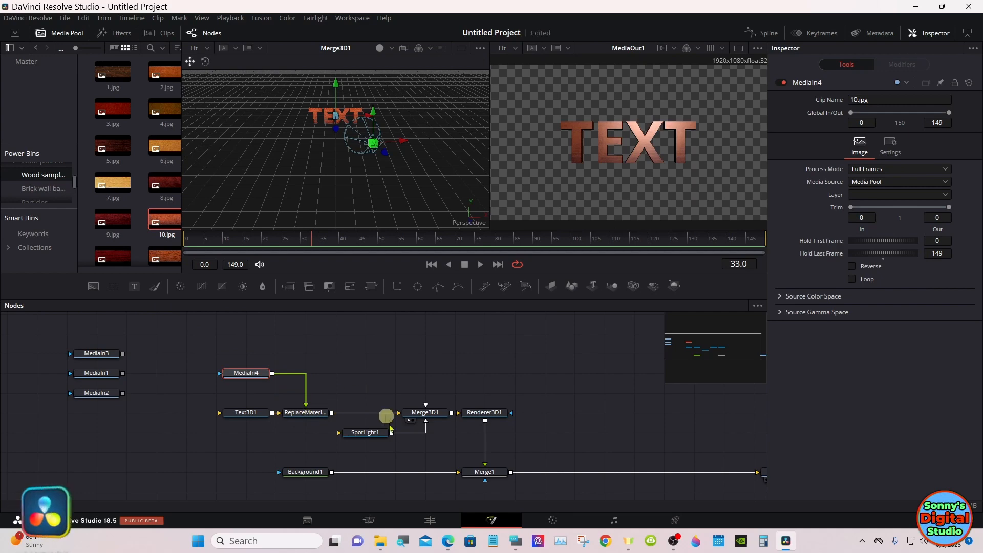
left_click(430, 520)
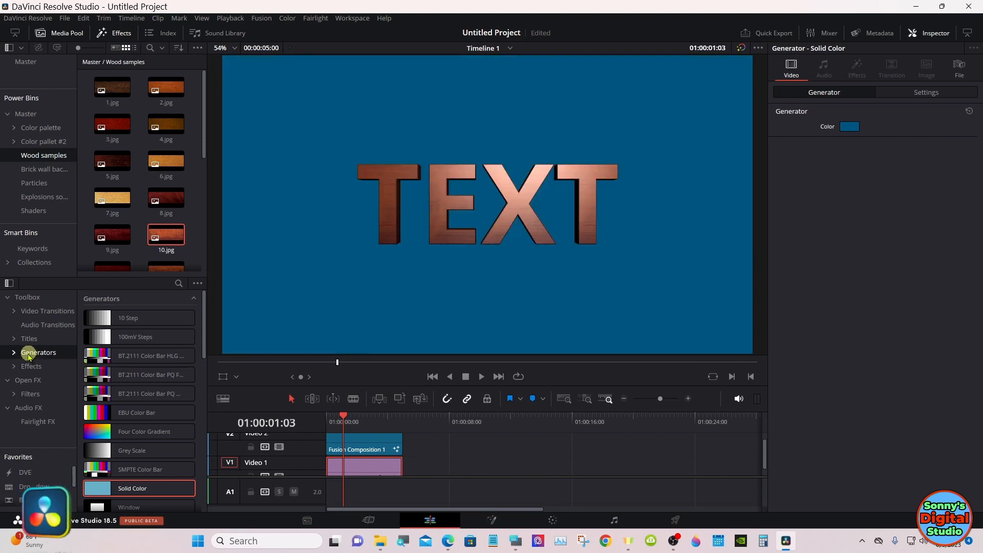
Step: Add the 3D Text 1 line title to Video 2 after the first composition, with the playhead at 01:00:11:00
left_click(18, 340)
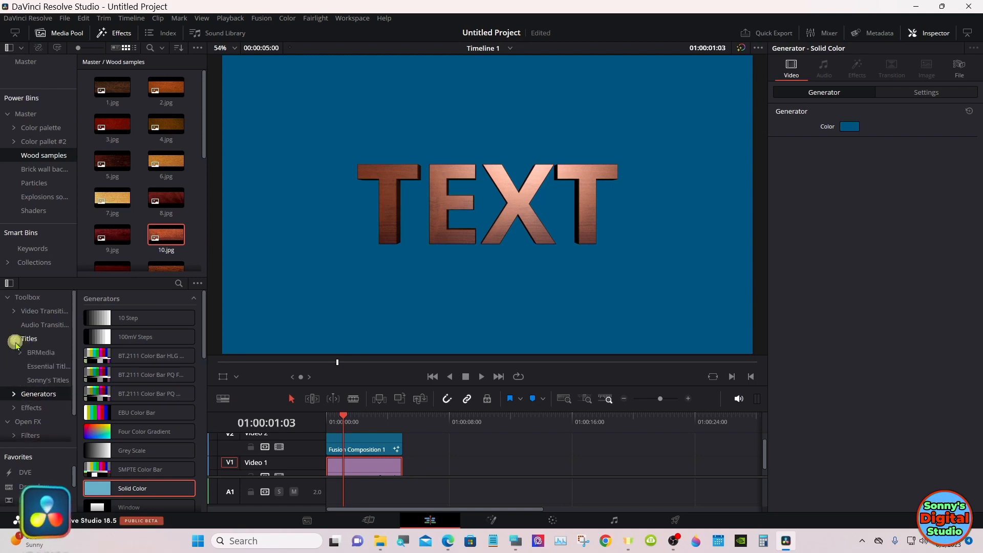
left_click(45, 383)
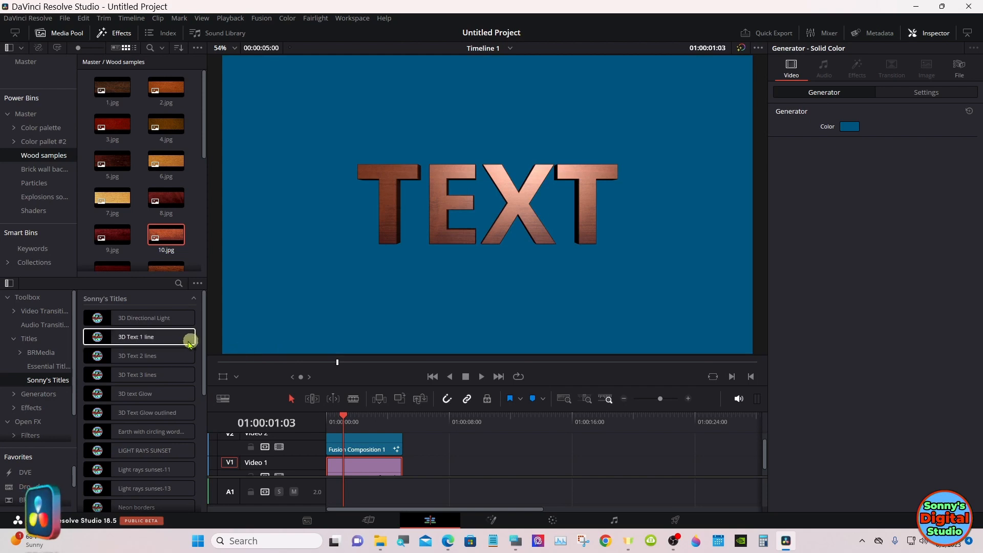
left_click(164, 340)
left_click_drag(164, 340, 496, 466)
left_click(495, 425)
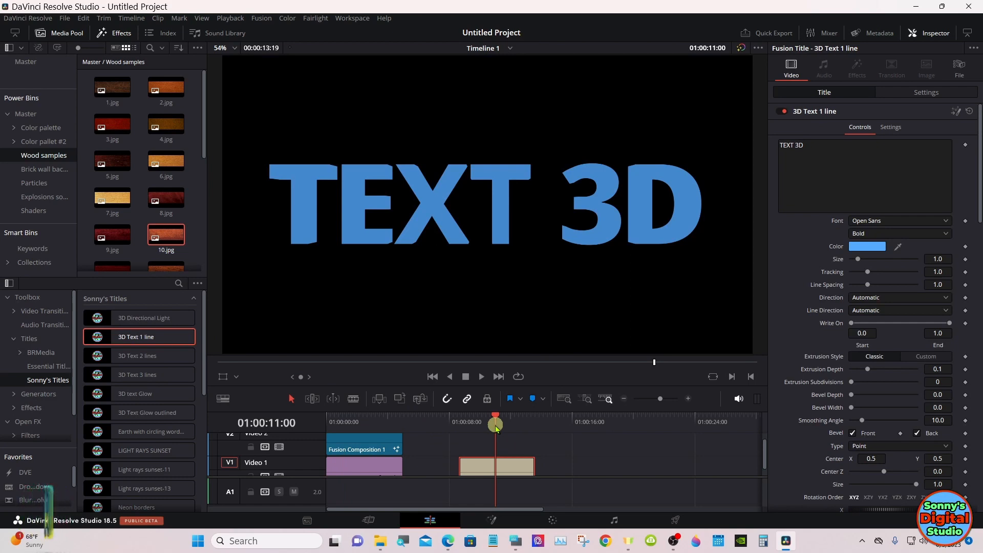
left_click_drag(493, 465, 495, 445)
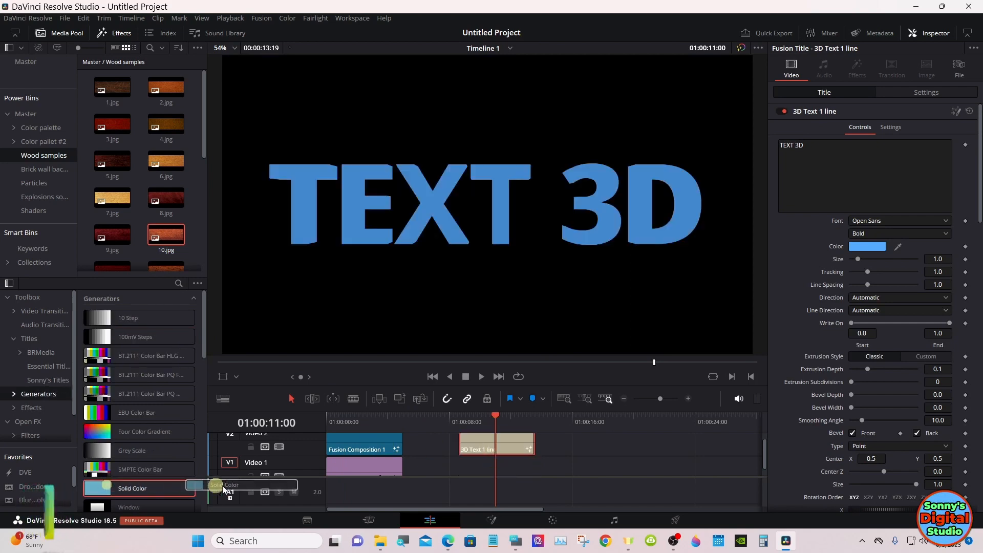
Step: Place a Solid Color generator on Video 1 beneath the 3D title and set its color to #00557f
left_click_drag(220, 490, 477, 476)
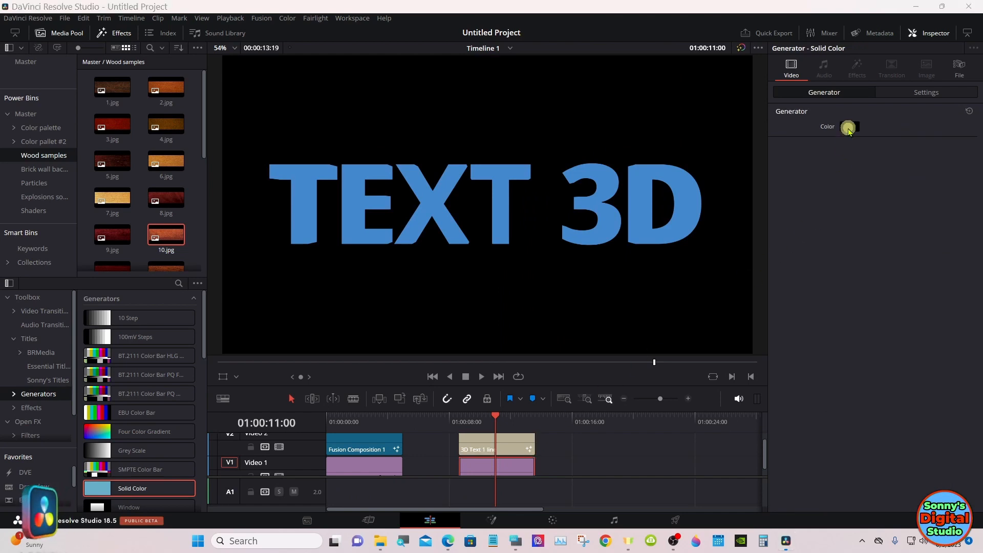
left_click(848, 128)
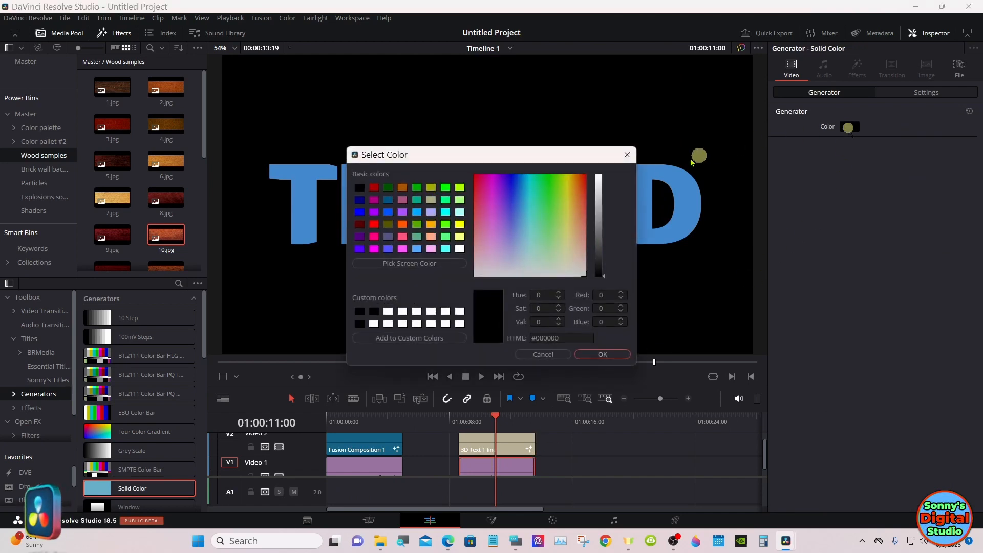
left_click(392, 204)
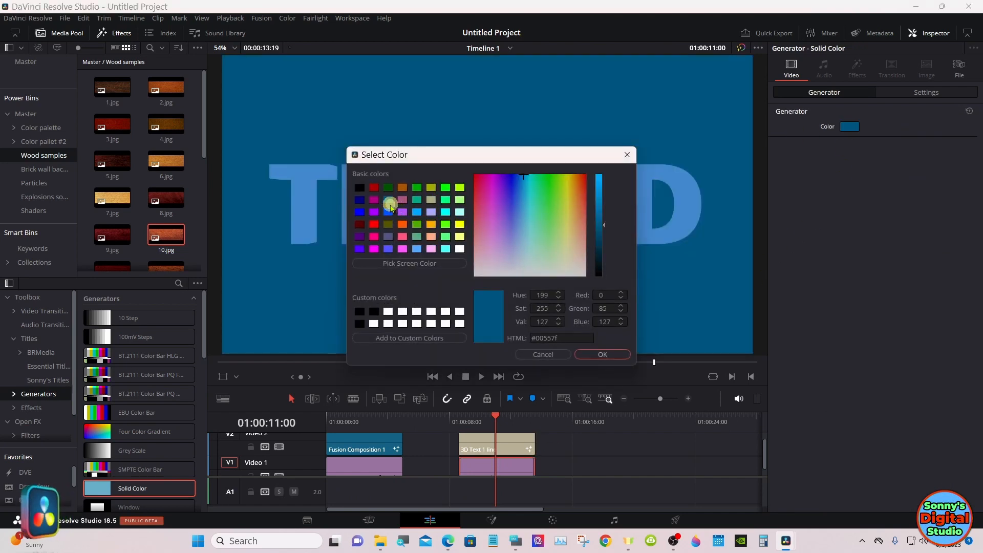
left_click(587, 355)
Step: Set the 3D Text 1 line title's color to white
left_click(514, 440)
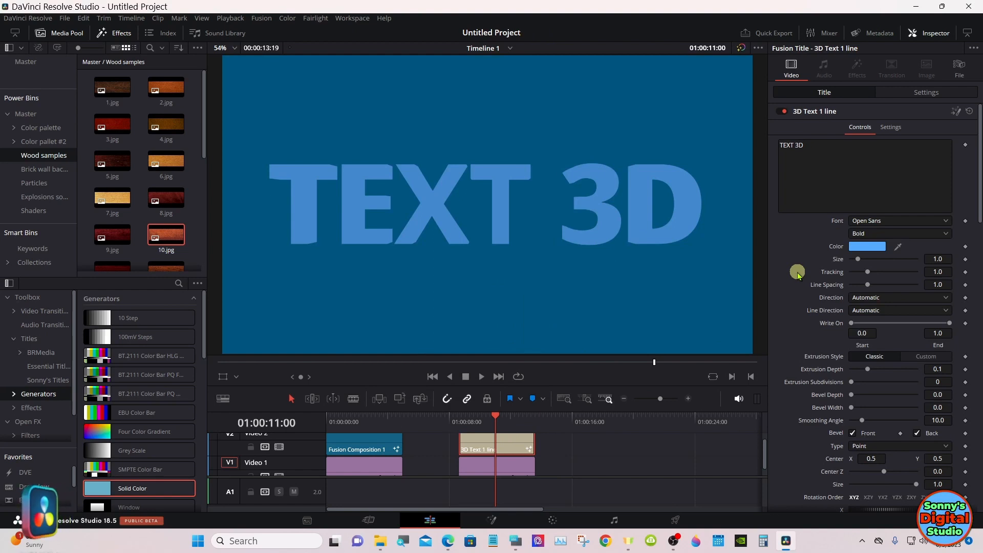
left_click(851, 247)
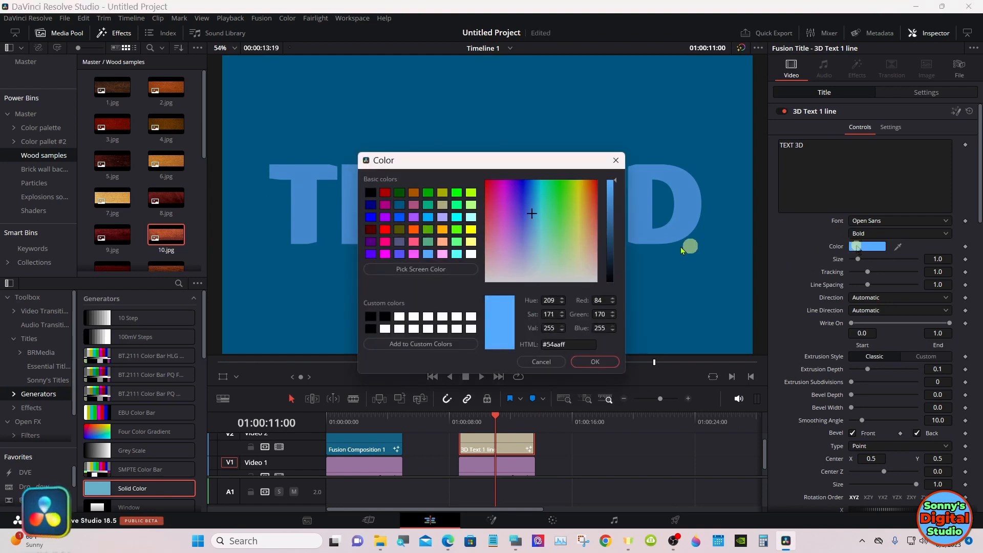
left_click(471, 253)
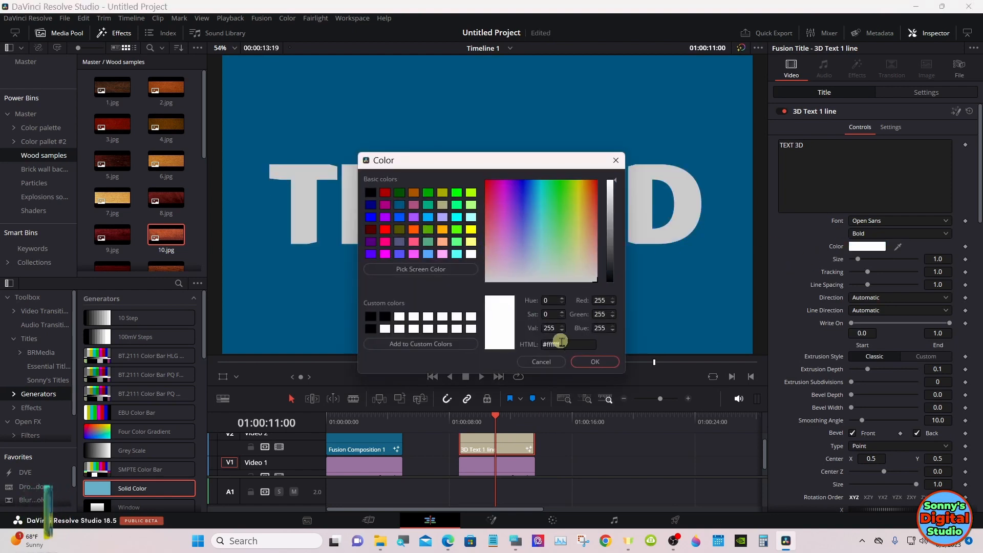
left_click(593, 361)
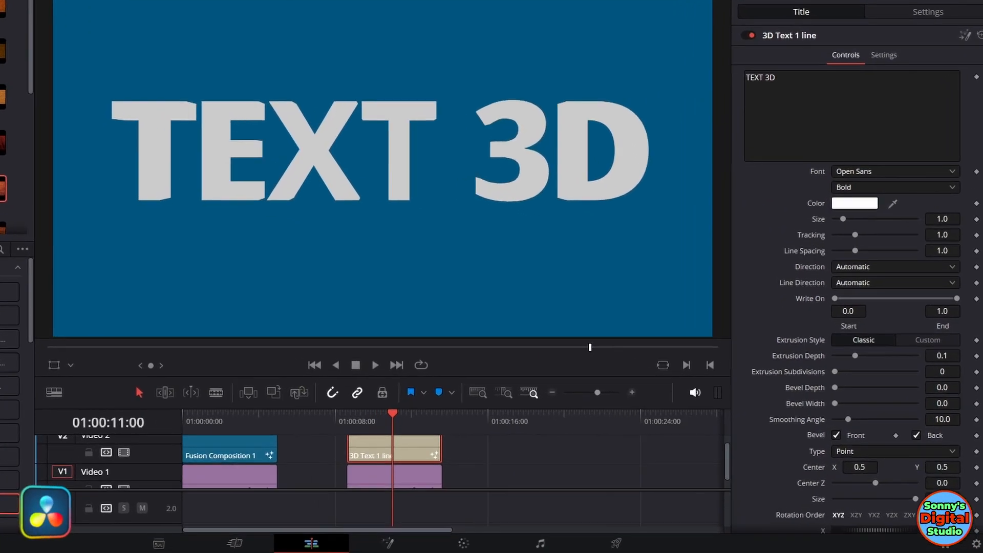
Step: Set the title's shading type to Image with a Brush source and choose the Brushed aluminum lightly color brush
scroll(860, 277, "down", 3)
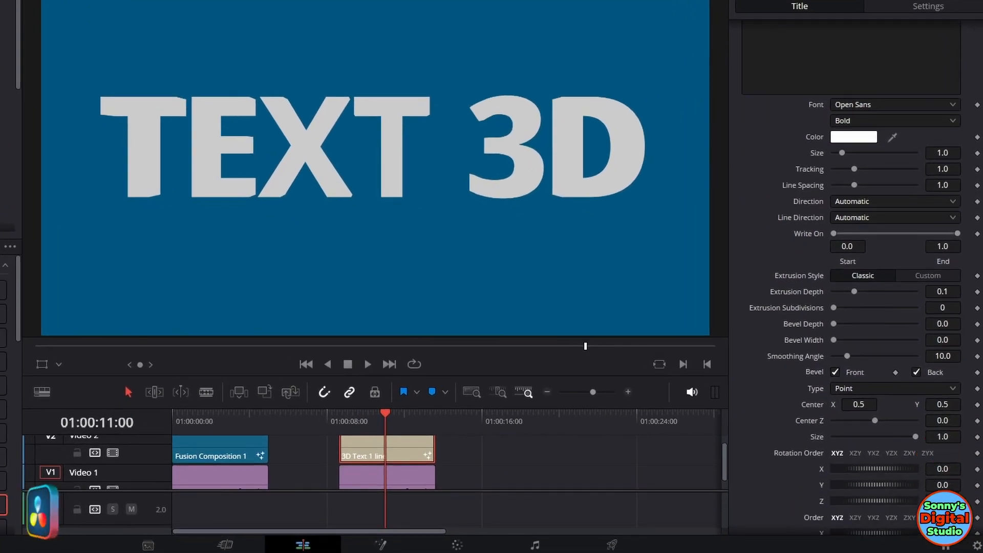
scroll(978, 314, "down", 15)
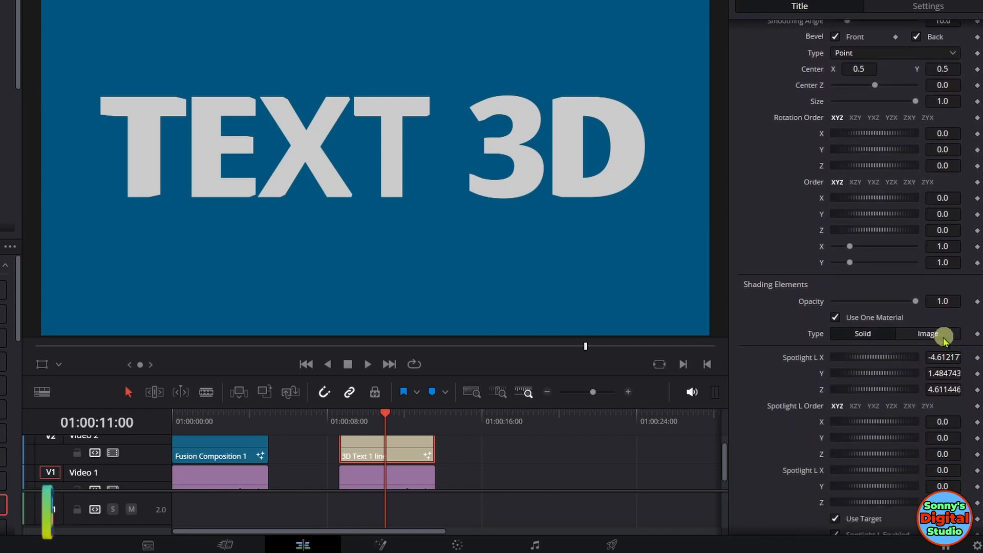
left_click(939, 336)
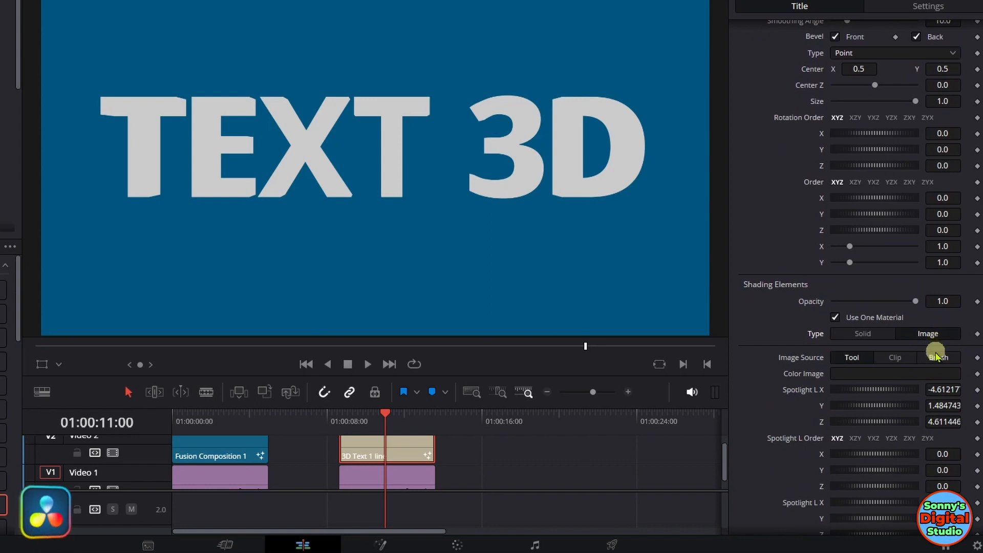
left_click(937, 358)
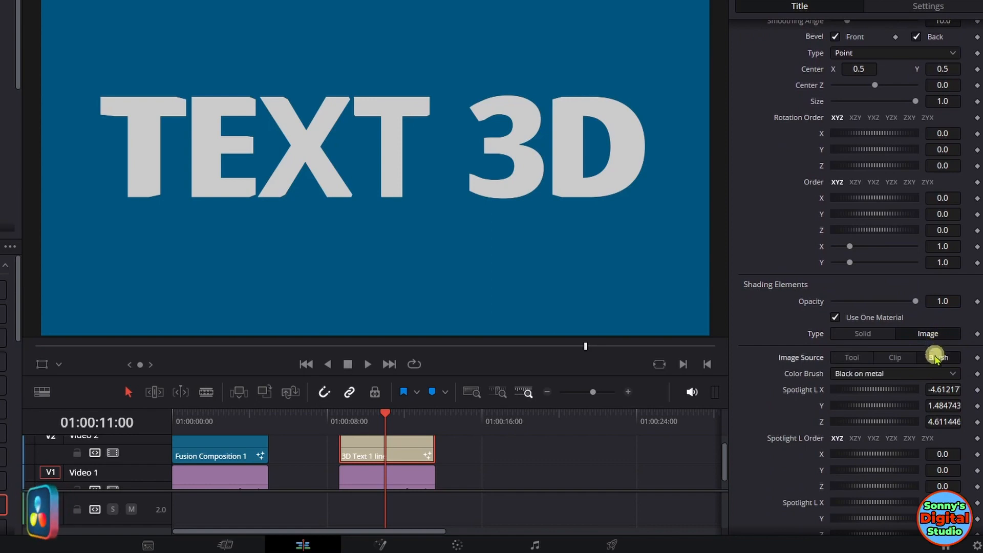
left_click(902, 375)
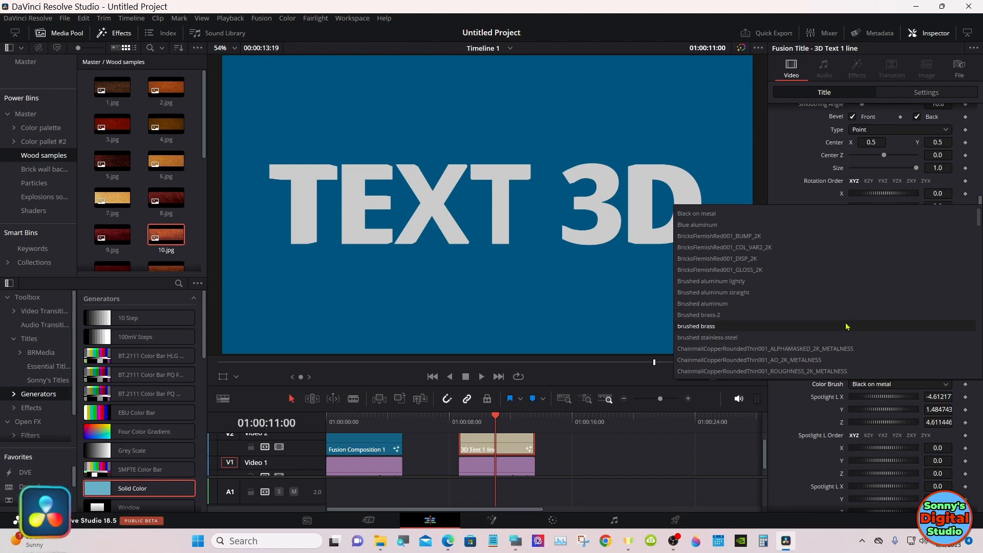
left_click(728, 282)
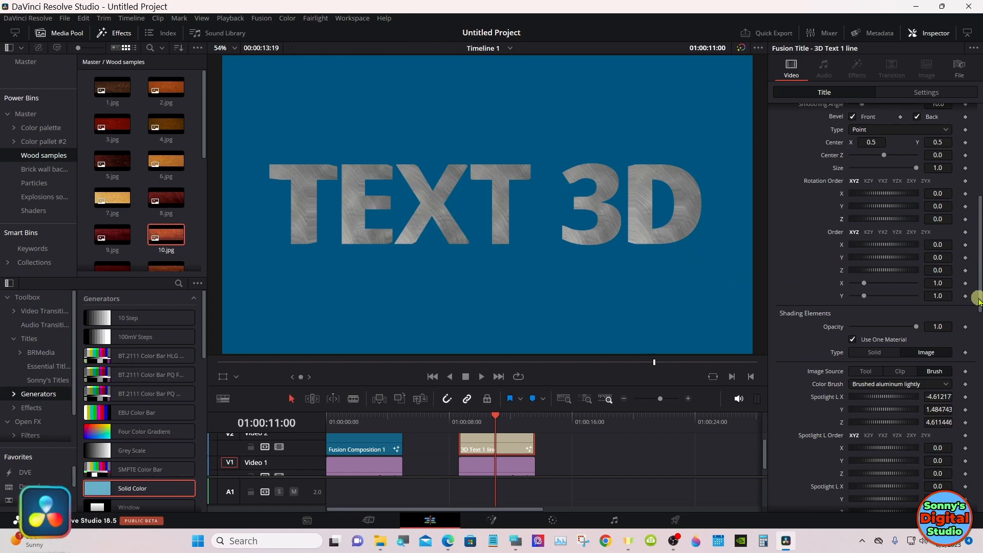
Step: Lower the title's ambient intensity, then set Spotlight R Intensity to 0.039 and Spotlight L Intensity to 0.0
left_click_drag(979, 299, 979, 495)
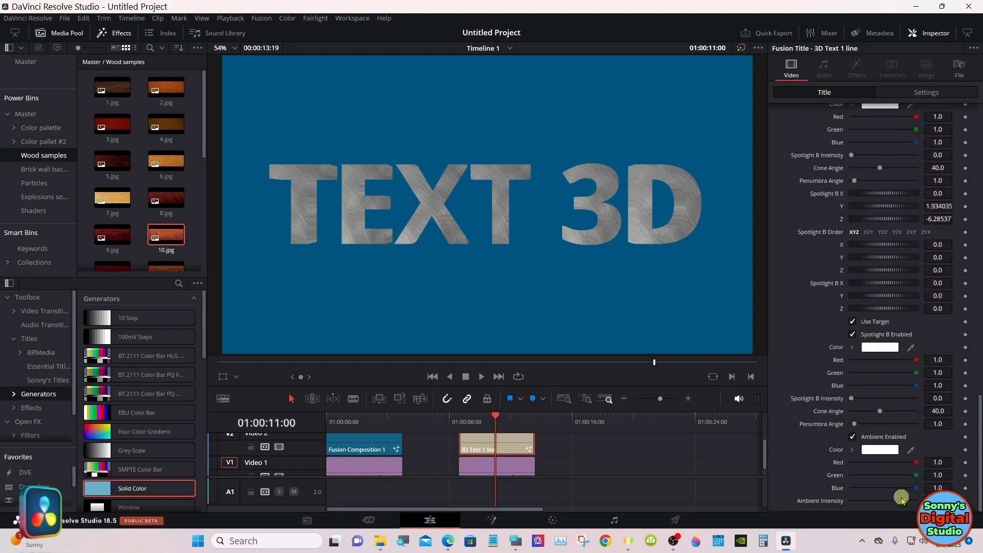
mouse_move(903, 501)
left_mouse_down()
mouse_move(864, 499)
mouse_move(887, 501)
left_mouse_up()
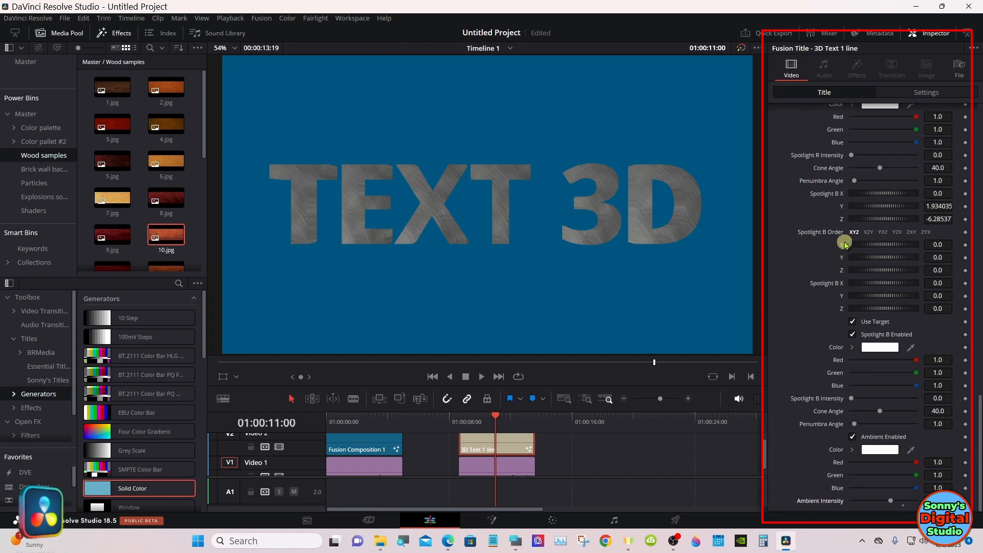
mouse_move(853, 159)
left_mouse_down()
mouse_move(904, 158)
mouse_move(855, 159)
left_mouse_up()
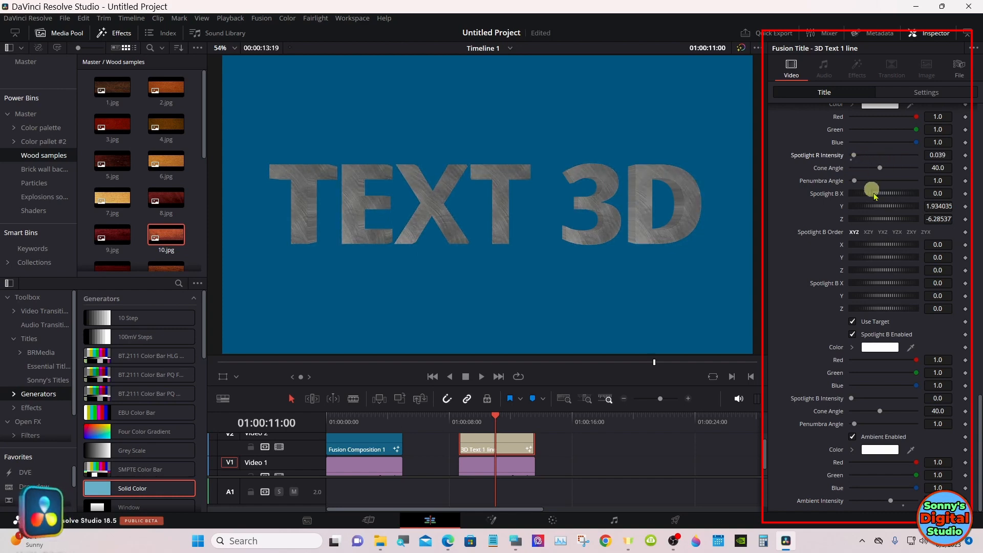
left_click_drag(977, 408, 980, 319)
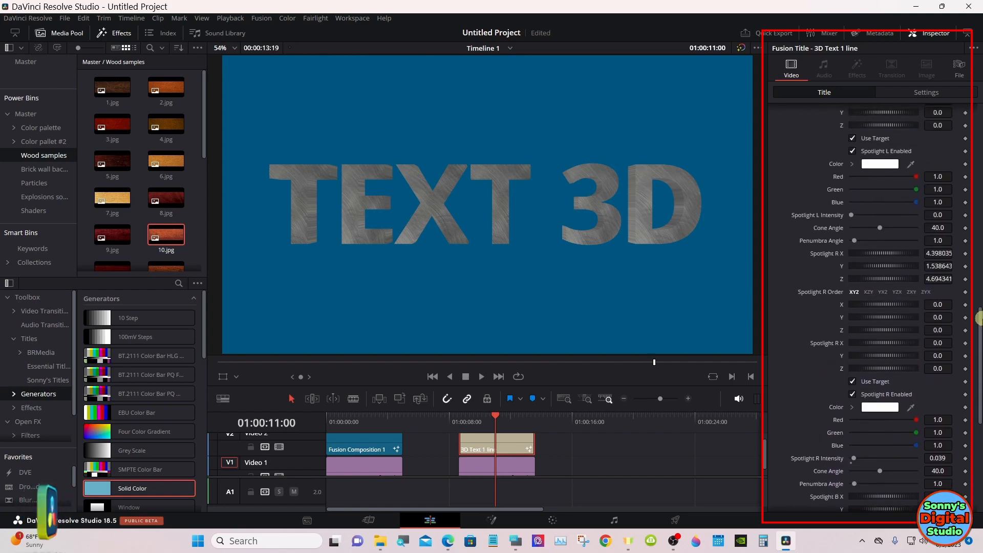
mouse_move(854, 216)
left_mouse_down()
mouse_move(890, 213)
mouse_move(852, 216)
left_mouse_up()
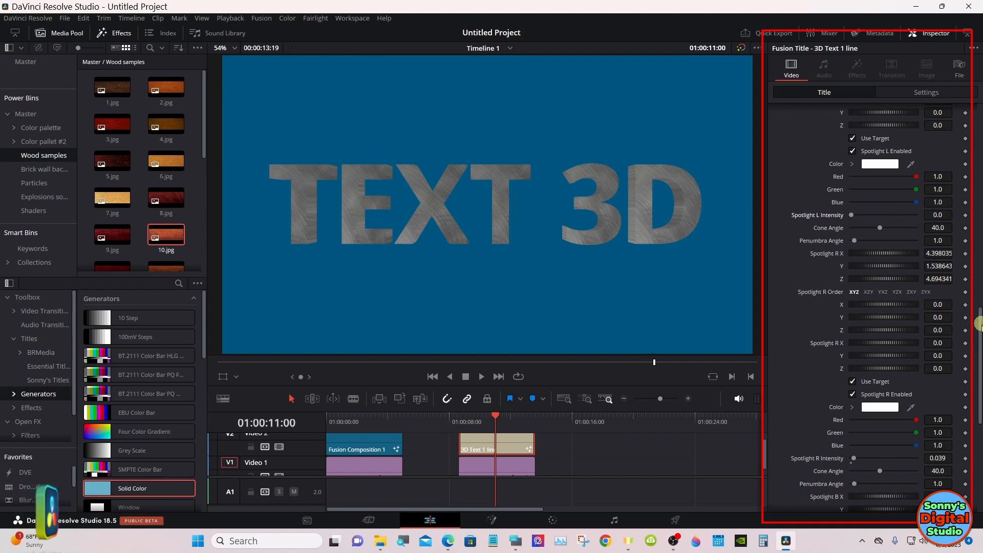
Step: Change the title's color brush to Brushed aluminum
mouse_move(980, 330)
left_mouse_down()
mouse_move(979, 455)
mouse_move(979, 259)
left_mouse_up()
left_click(912, 262)
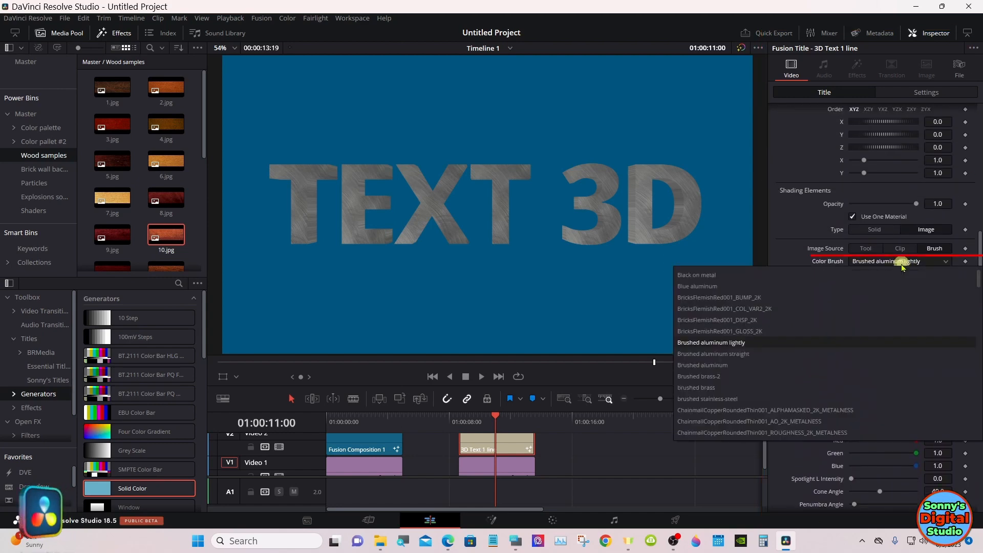
left_click(752, 365)
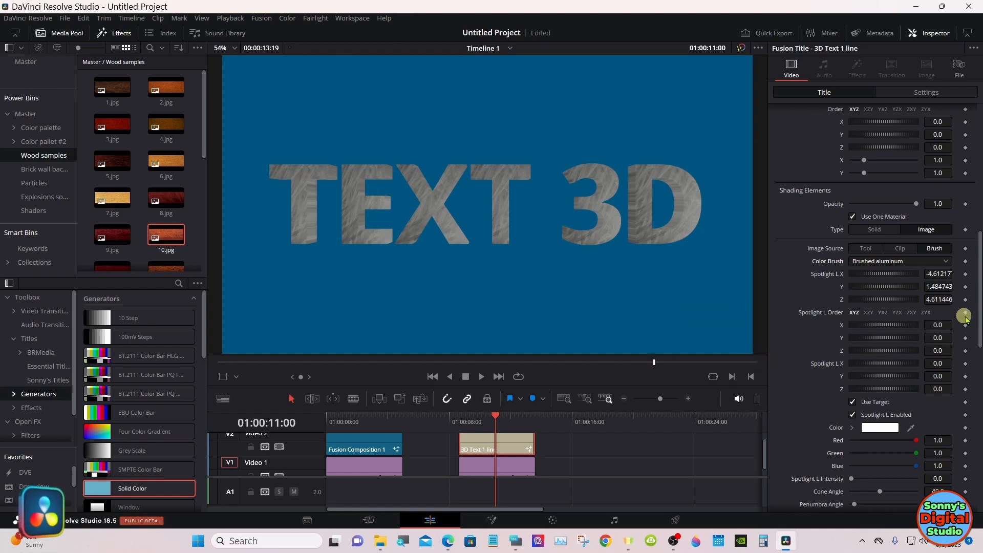
Step: Reduce the title's ambient intensity to its minimum
left_click_drag(979, 314, 971, 497)
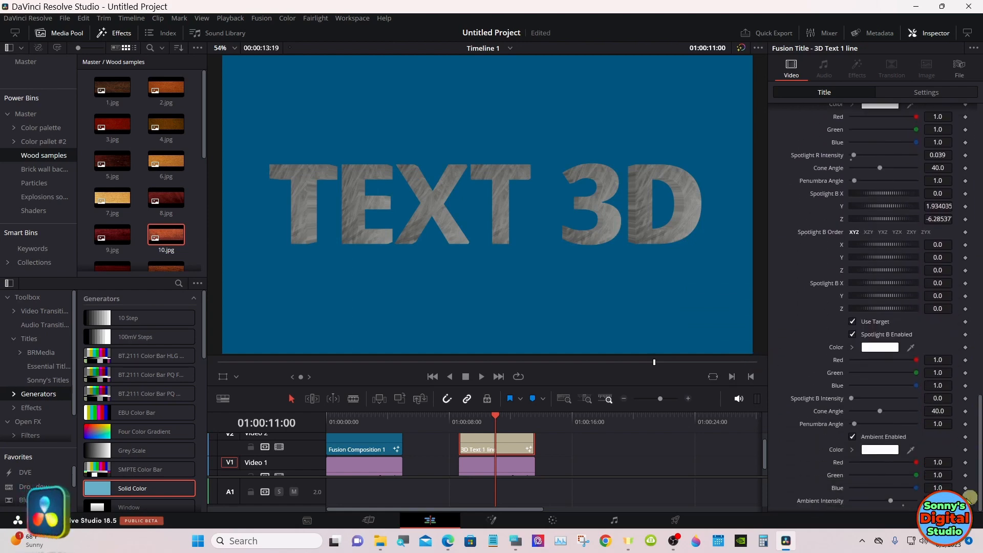
left_click_drag(894, 501, 845, 502)
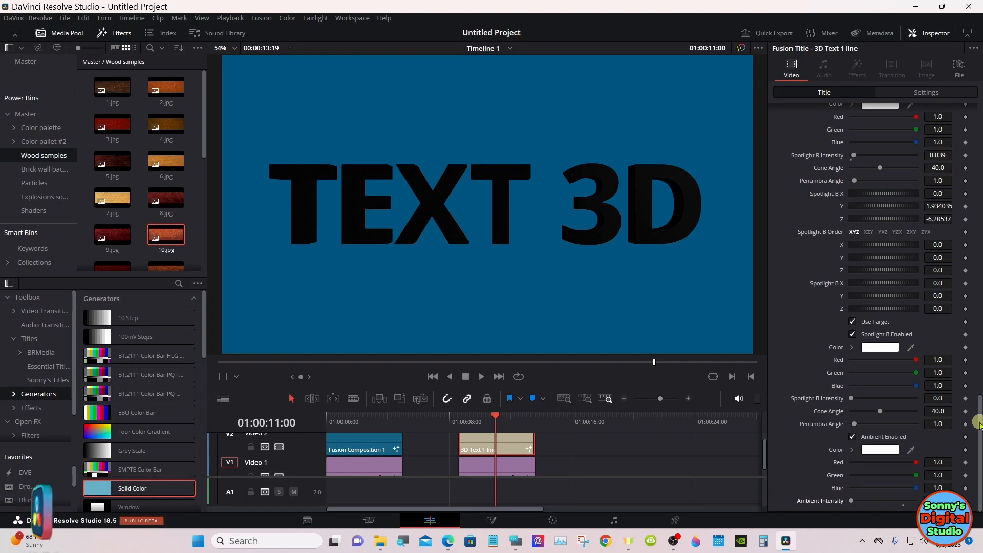
left_click_drag(980, 422, 978, 338)
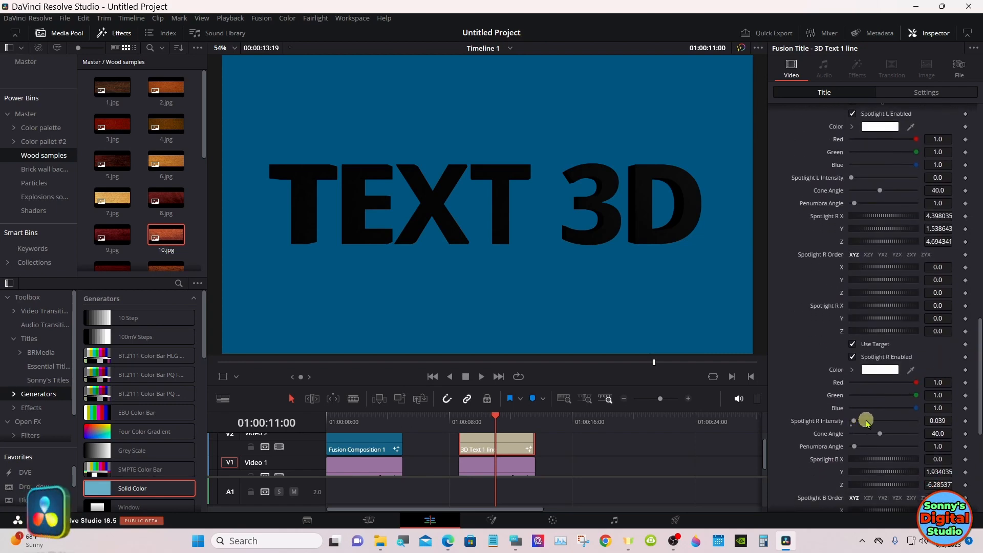
Step: Raise the one-line title's Spotlight R Intensity to 0.543 and its Spotlight L Intensity to 0.244
left_click_drag(856, 420, 886, 419)
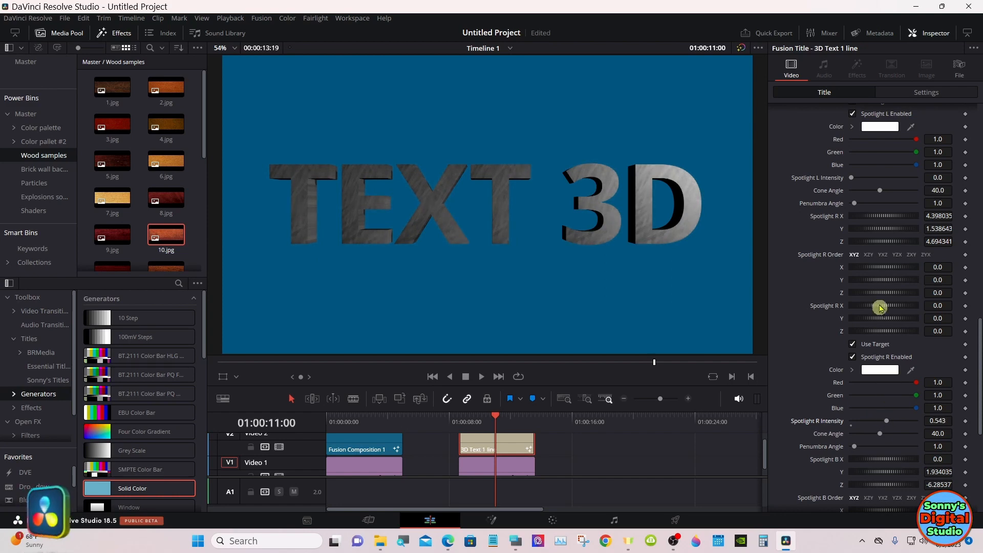
left_click_drag(852, 178, 869, 179)
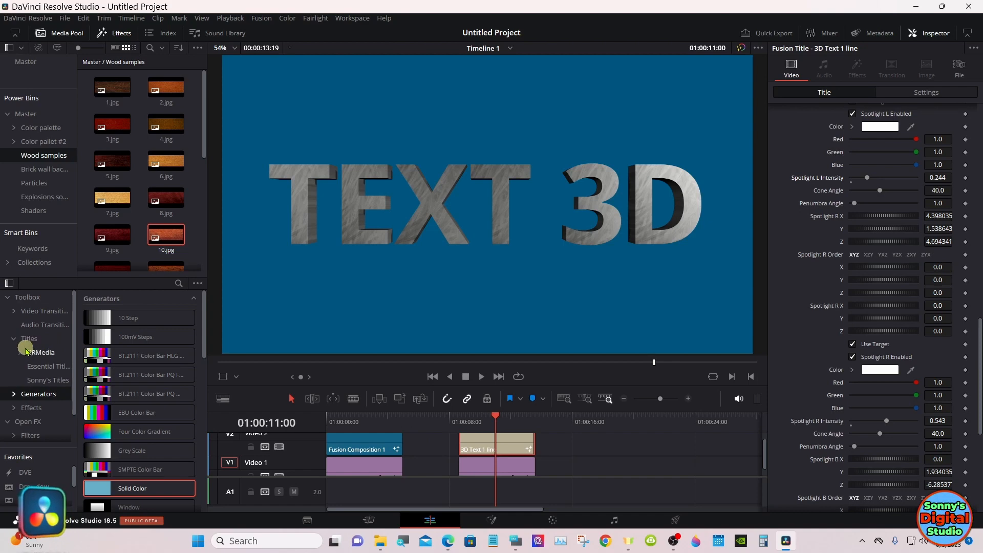
Step: Add the 3D Text 2 lines title after the one-line title on the timeline, with a Solid Color generator on the track beneath it
left_click(38, 379)
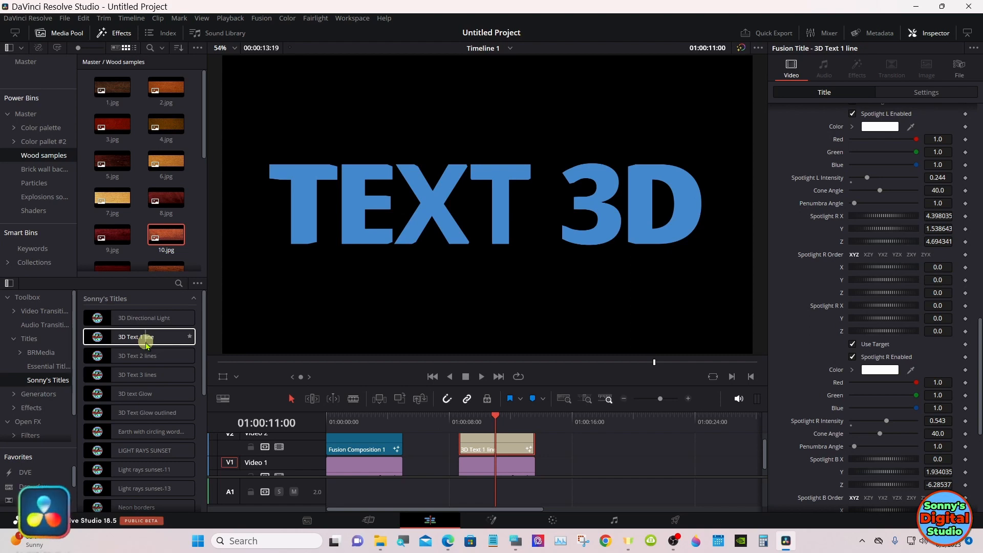
left_click_drag(158, 351, 618, 445)
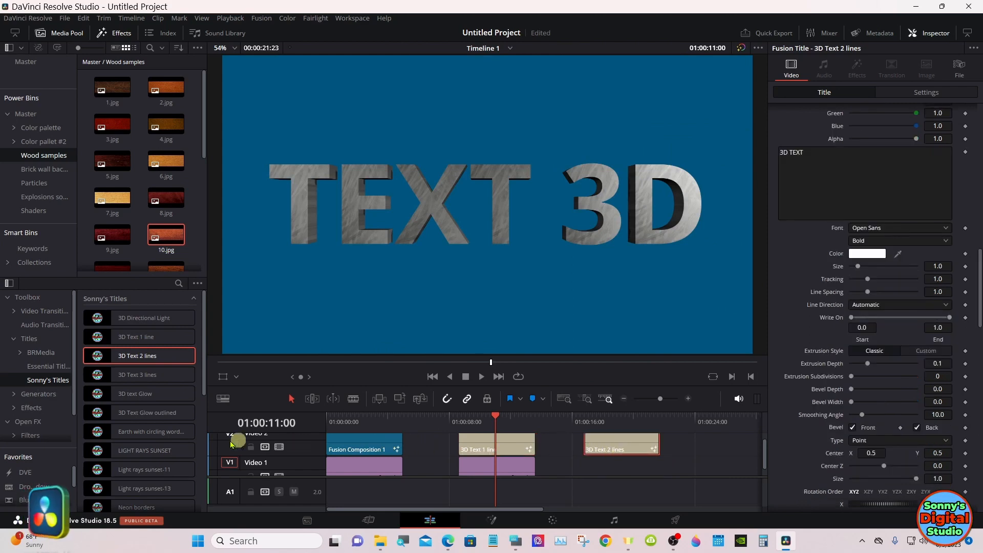
left_click(36, 394)
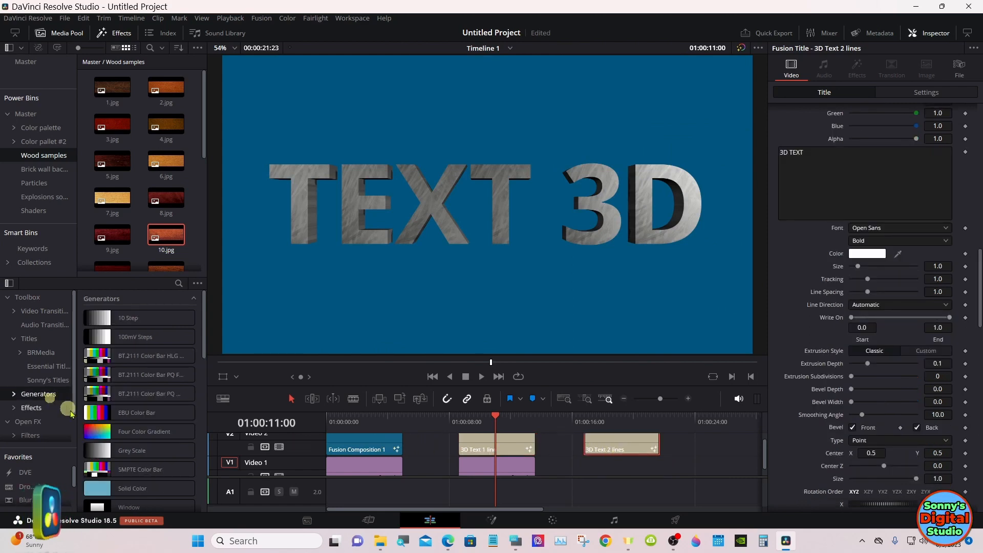
left_click_drag(103, 485, 605, 467)
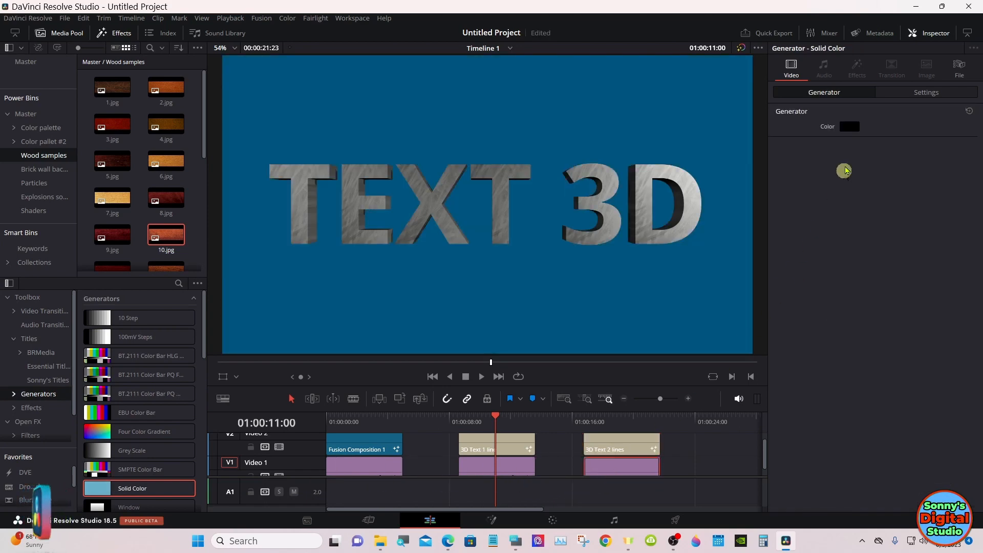
Step: Set the new Solid Color generator's color to dark blue #00557f
left_click(857, 127)
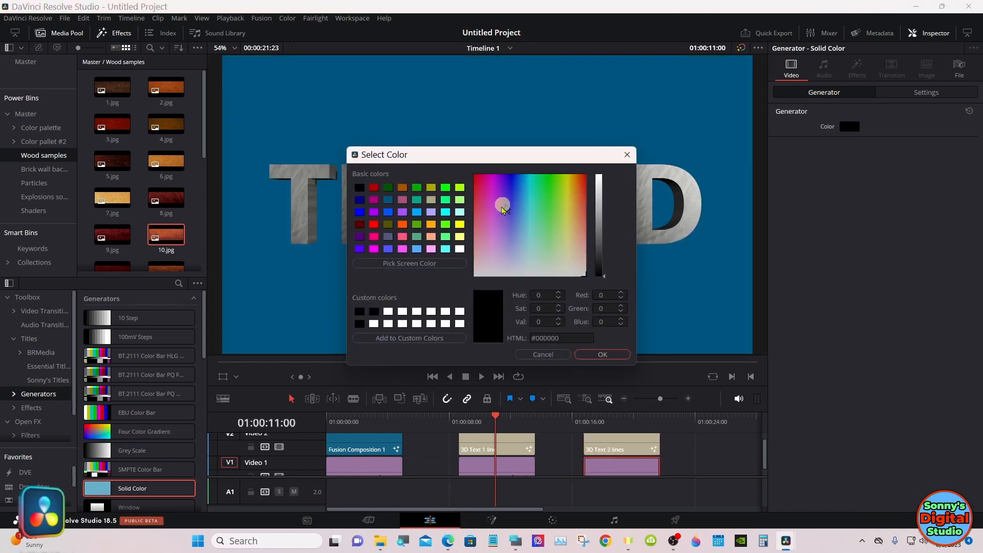
left_click(390, 203)
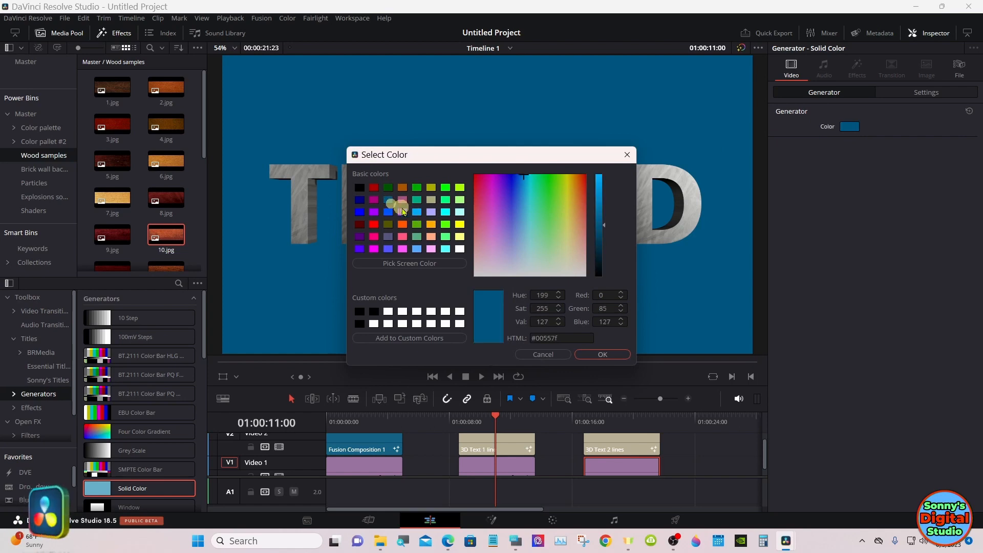
left_click(590, 355)
Step: Select the 3D Text 2 lines title with the playhead over it and bring up the On-Screen Keyboard over the timeline
left_click_drag(608, 421, 615, 423)
left_click(620, 444)
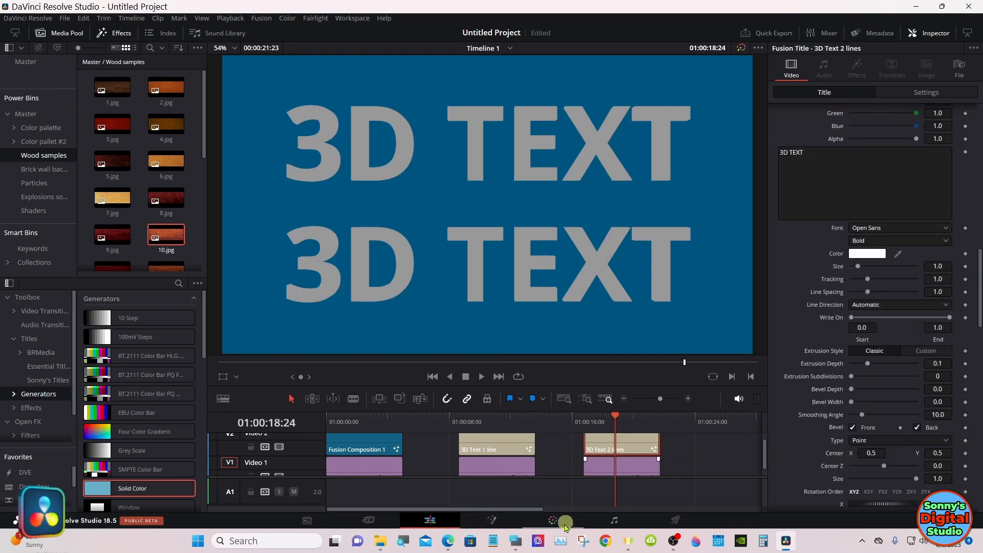
left_click(516, 540)
left_click_drag(763, 407, 590, 415)
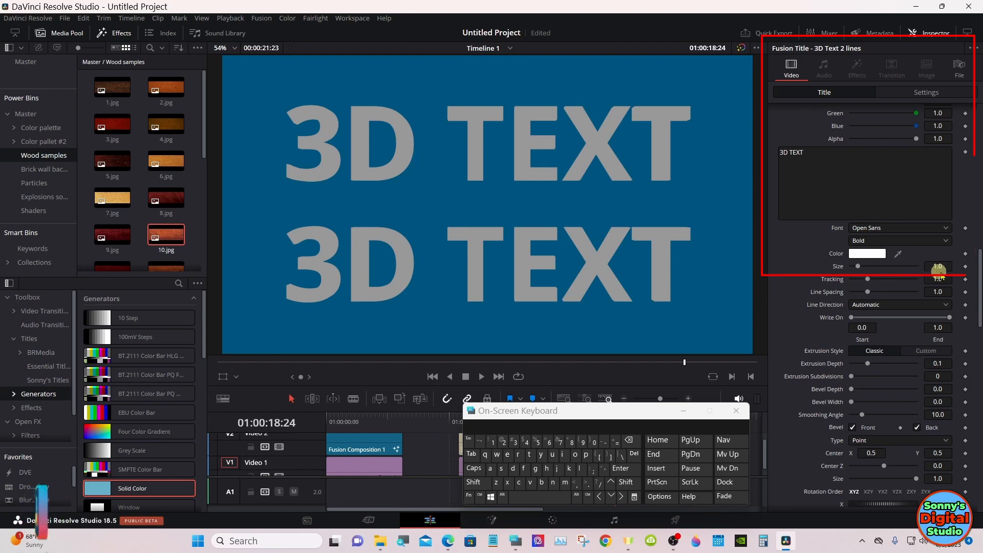
Step: Replace the first line of the 3D Text 2 lines title with THANKS
mouse_move(979, 269)
left_mouse_down()
mouse_move(979, 307)
mouse_move(980, 124)
left_mouse_up()
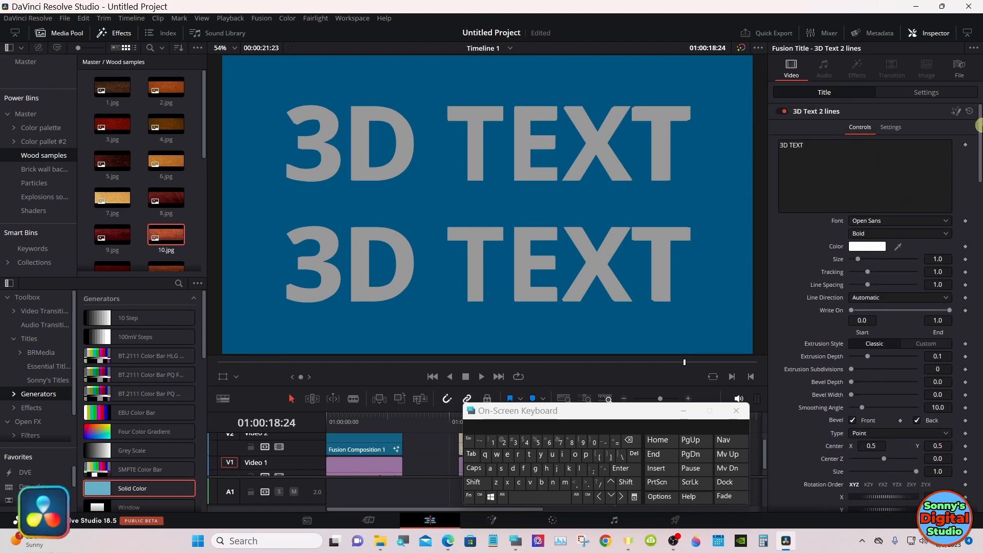
left_click(901, 152)
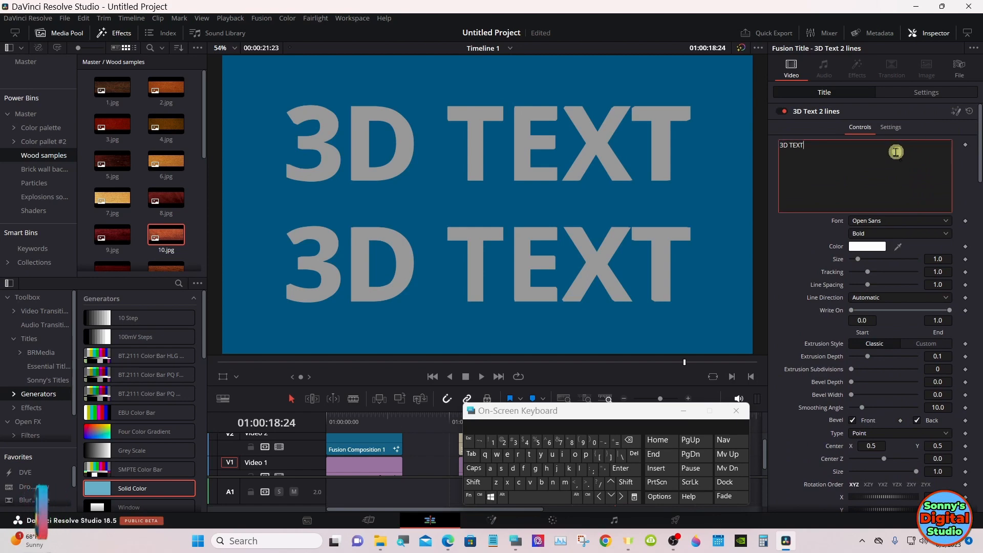
left_click(633, 448)
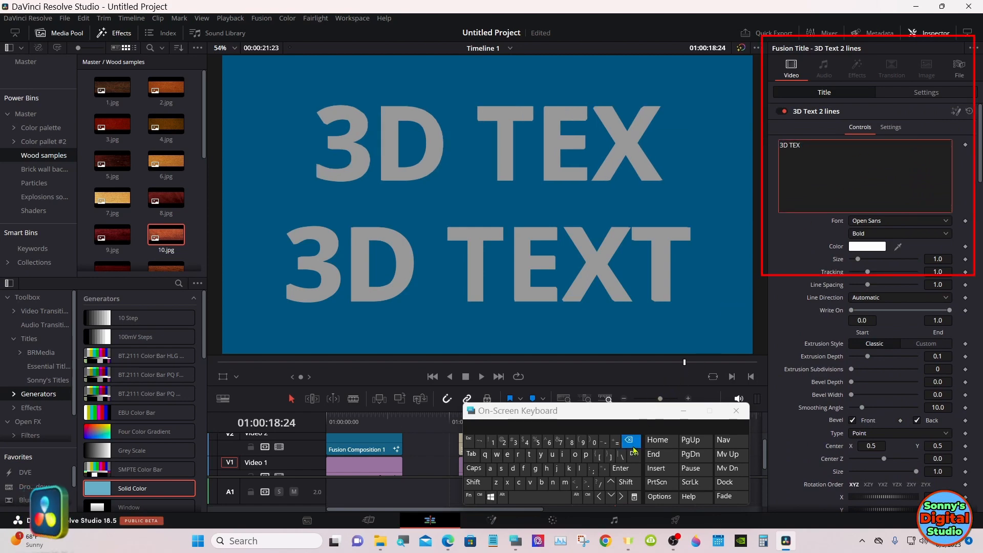
left_click(483, 470)
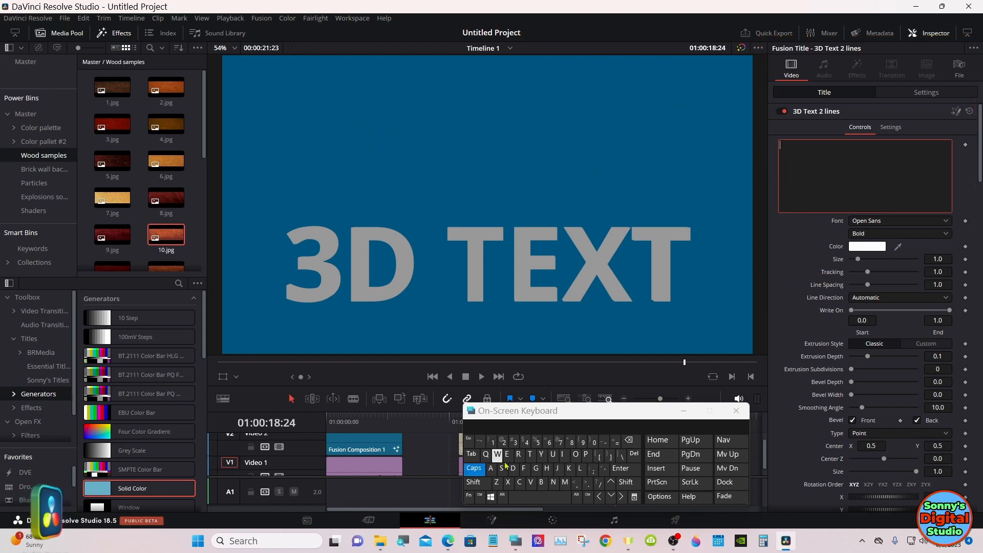
left_click(524, 456)
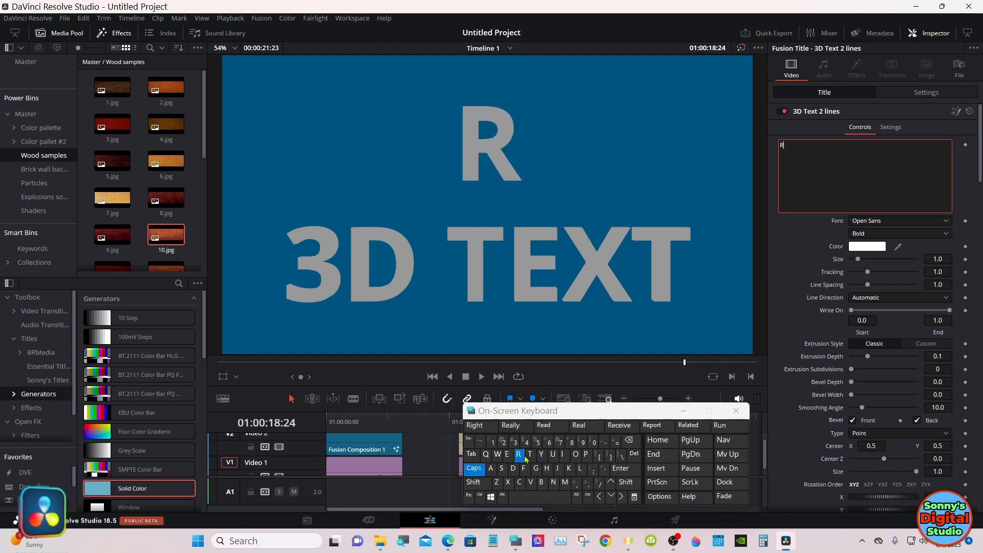
left_click(629, 439)
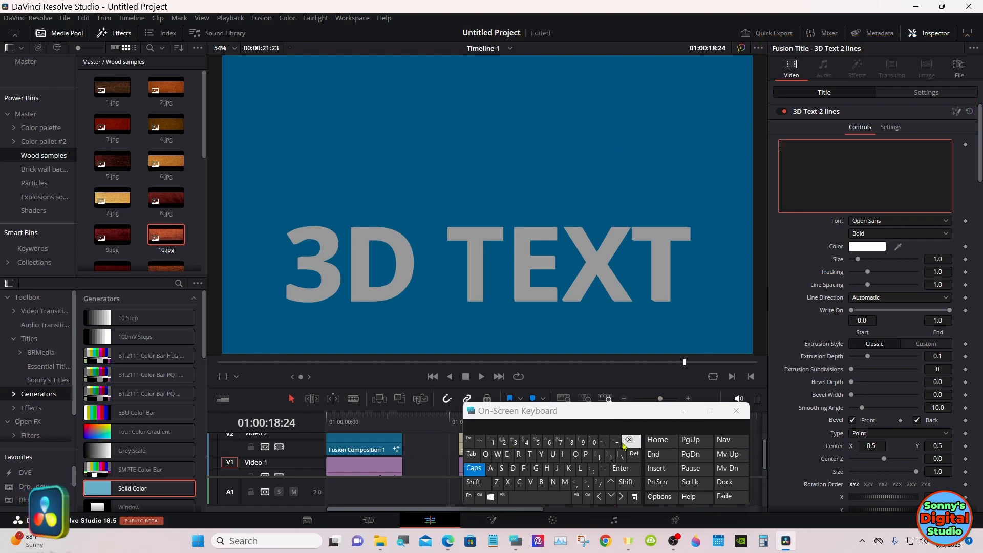
left_click(532, 455)
left_click(546, 468)
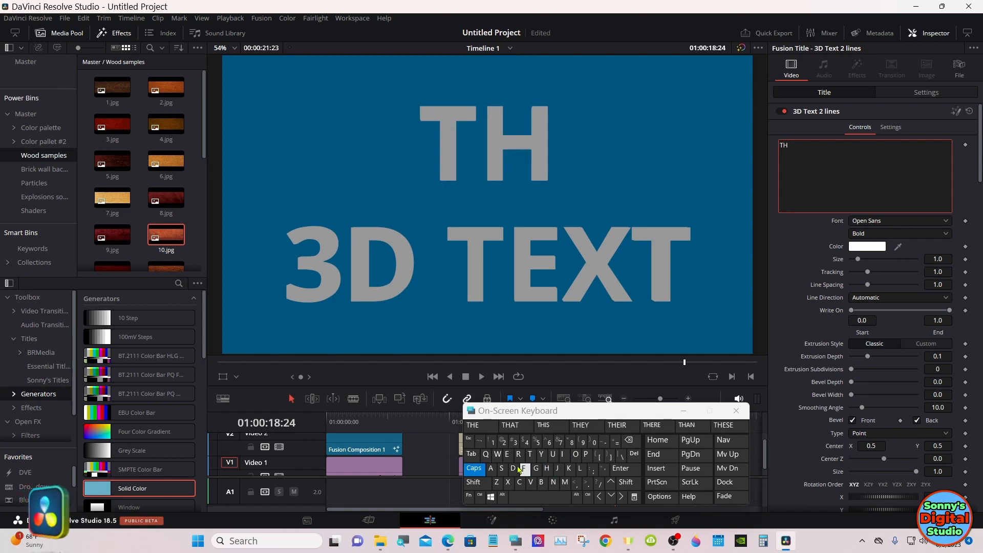
left_click(492, 469)
left_click(553, 482)
left_click(569, 469)
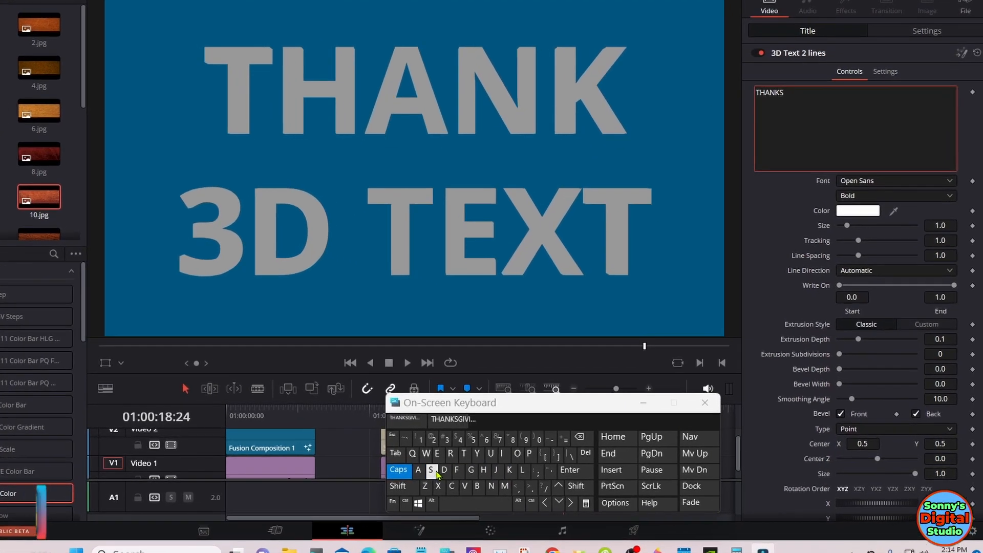
left_click(502, 469)
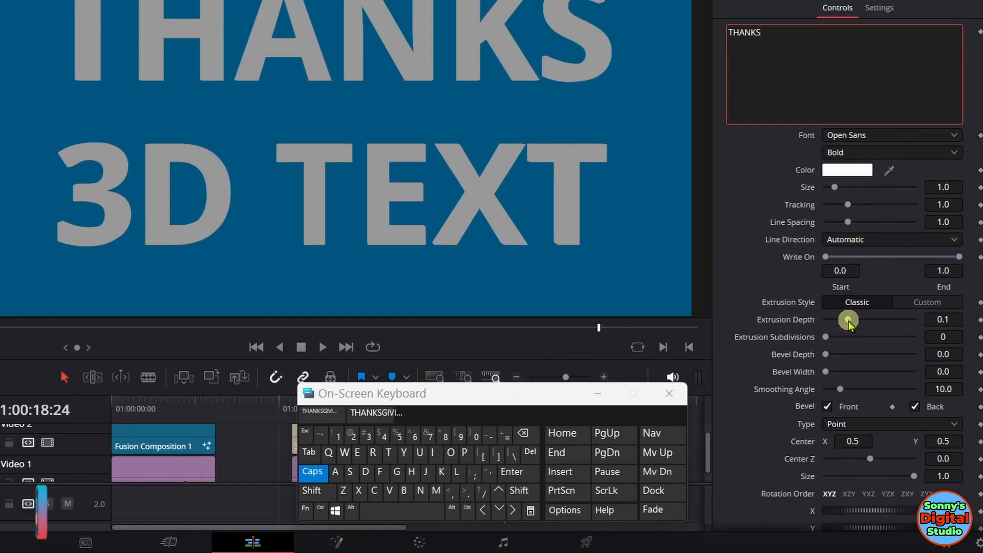
Step: Set the THANKS line's extrusion depth to 0.1449, bevel depth to 0.0063 and bevel width to 0.0047
left_click_drag(848, 322, 858, 320)
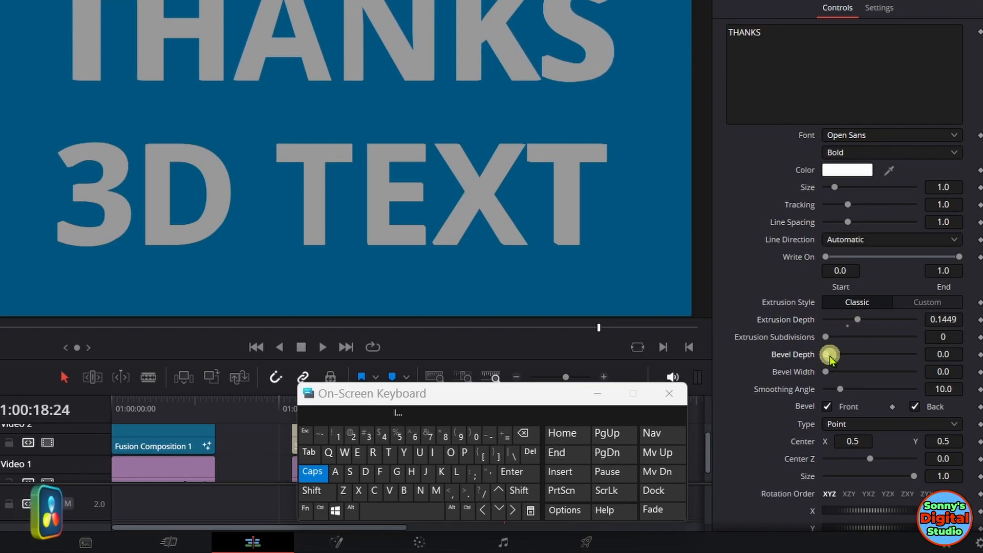
left_click_drag(831, 357, 867, 369)
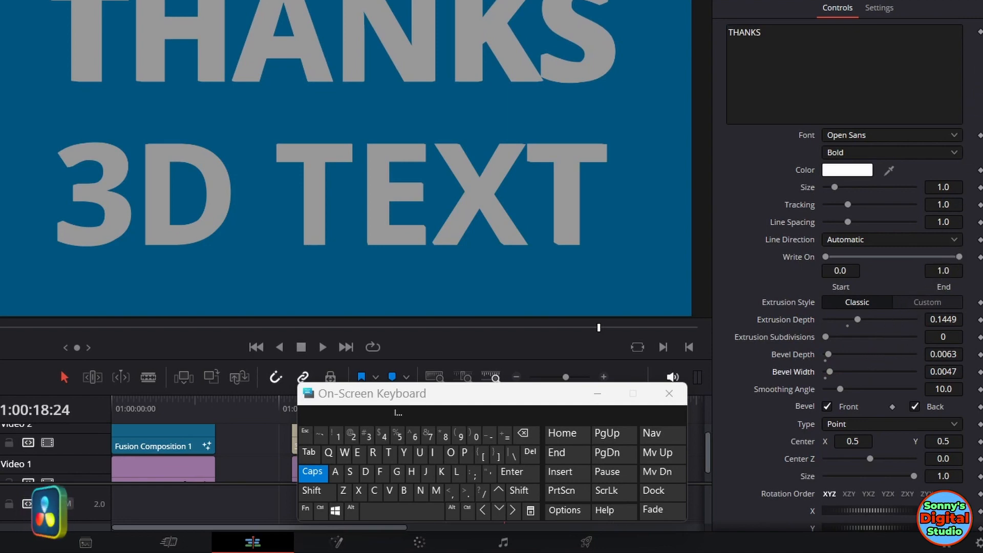
Step: Set the shading type of the THANKS line to Image
scroll(855, 267, "down", 4)
scroll(855, 267, "down", 5)
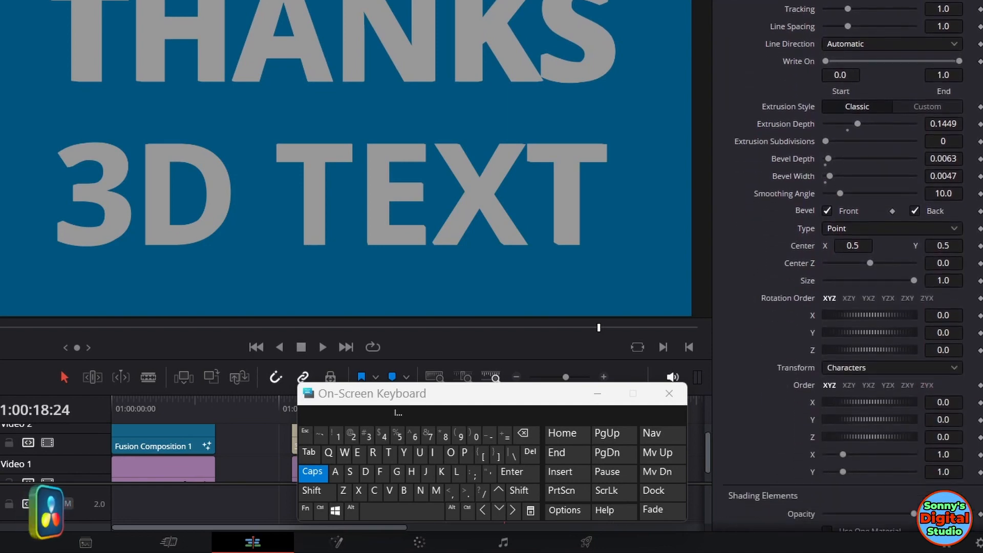
scroll(855, 267, "down", 6)
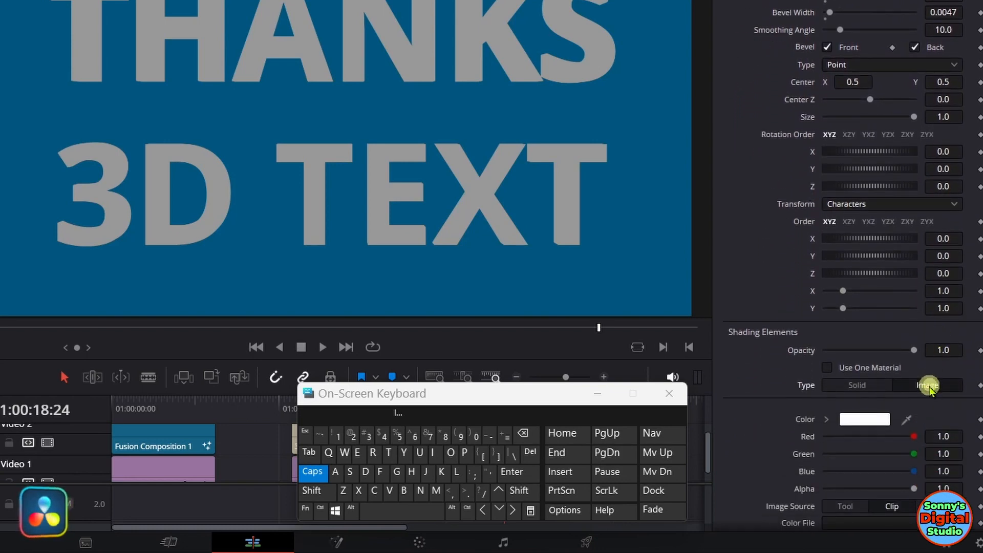
left_click(858, 385)
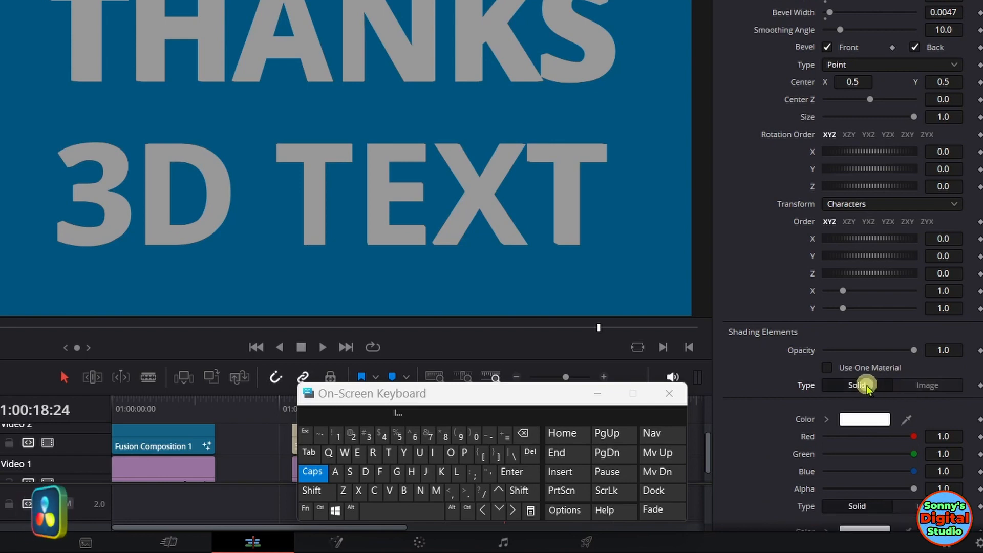
left_click(921, 384)
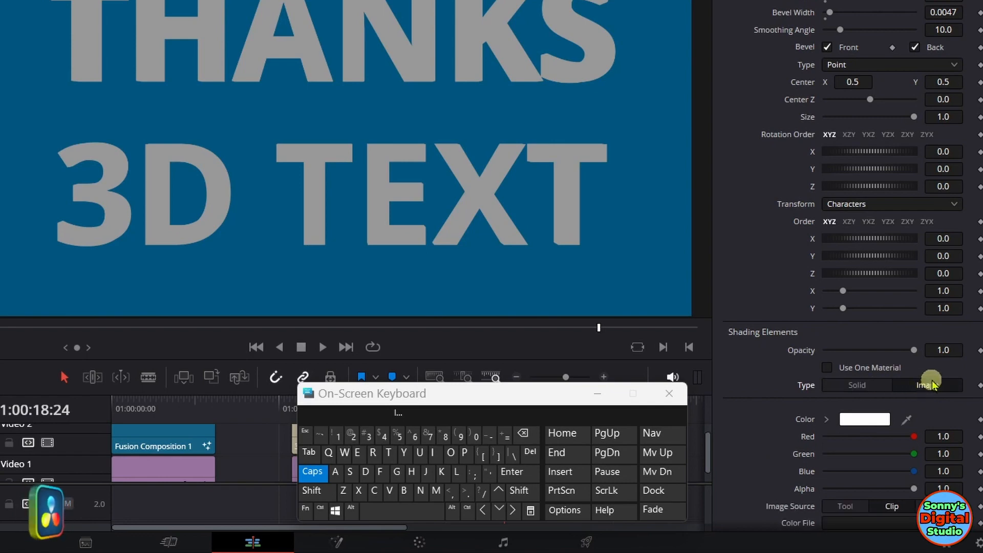
Step: Use Clip as the THANKS line's image source and load Chrome (2).png from the Steel folder as its color file
scroll(973, 261, "down", 5)
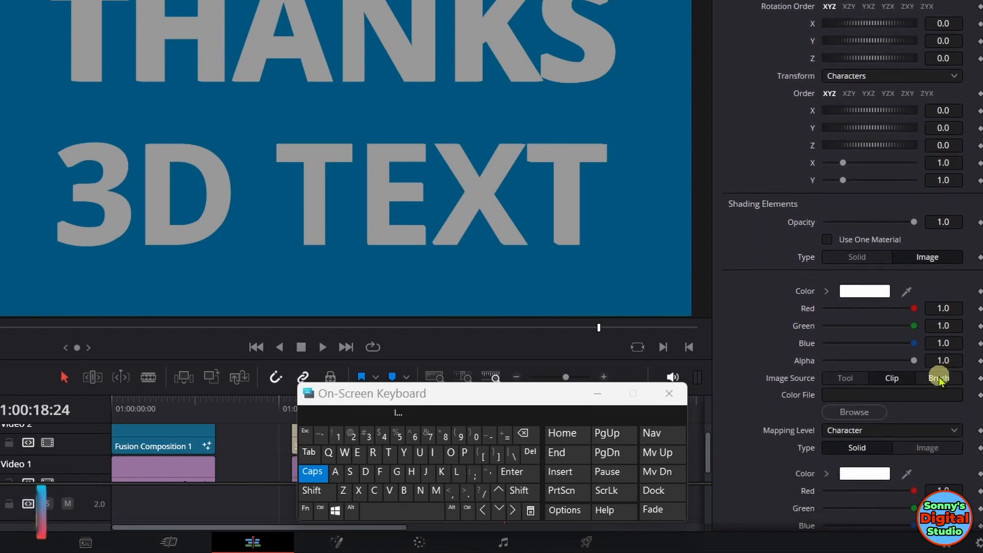
left_click(938, 379)
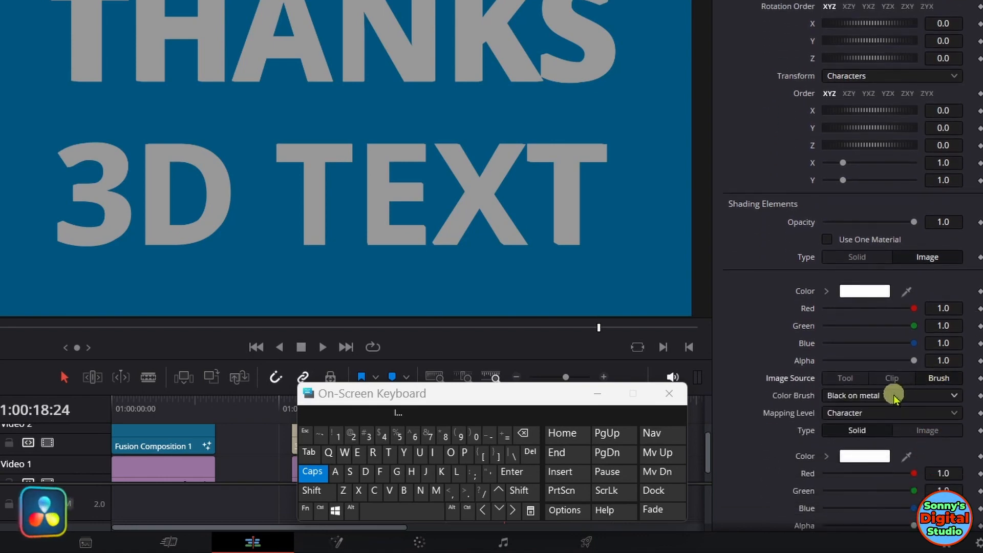
left_click(895, 378)
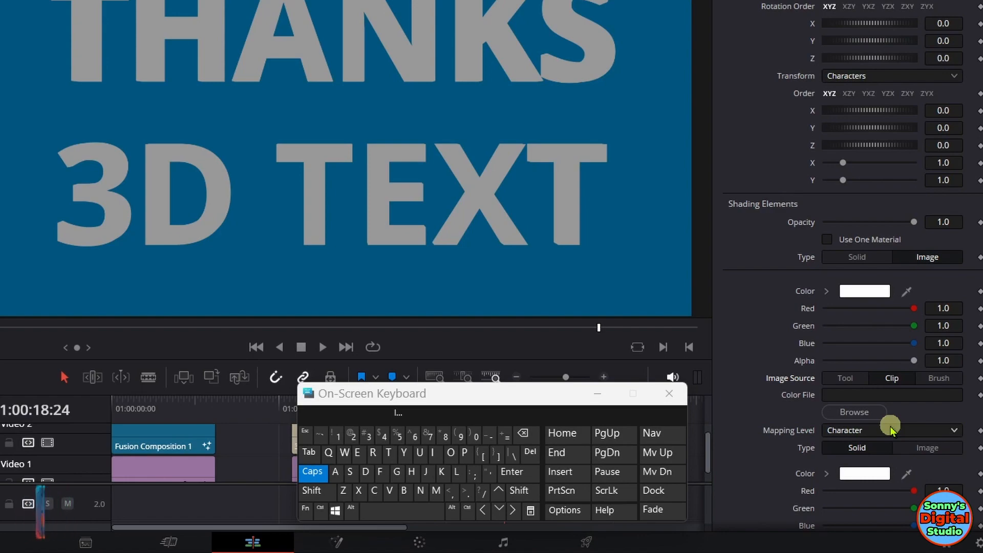
left_click(882, 413)
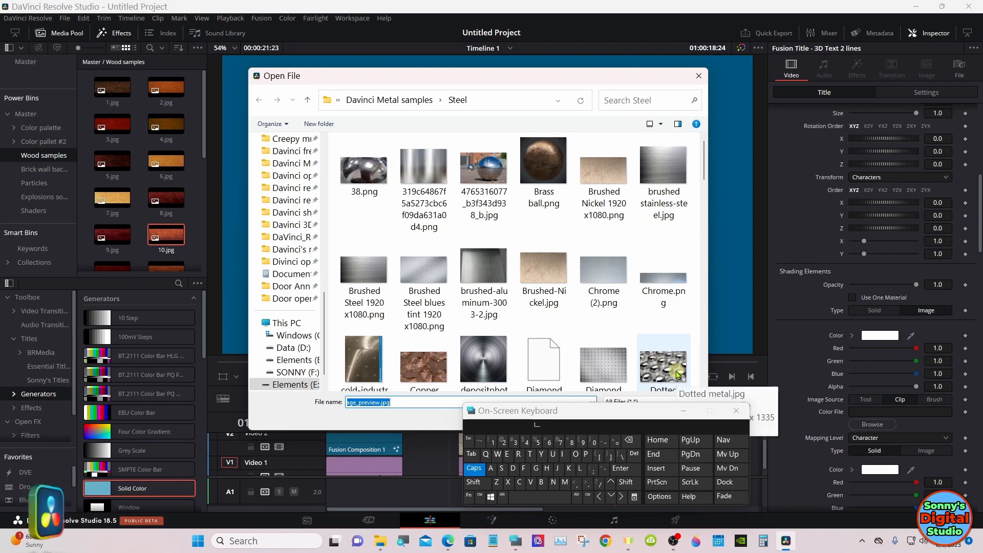
left_click(600, 284)
double_click(600, 285)
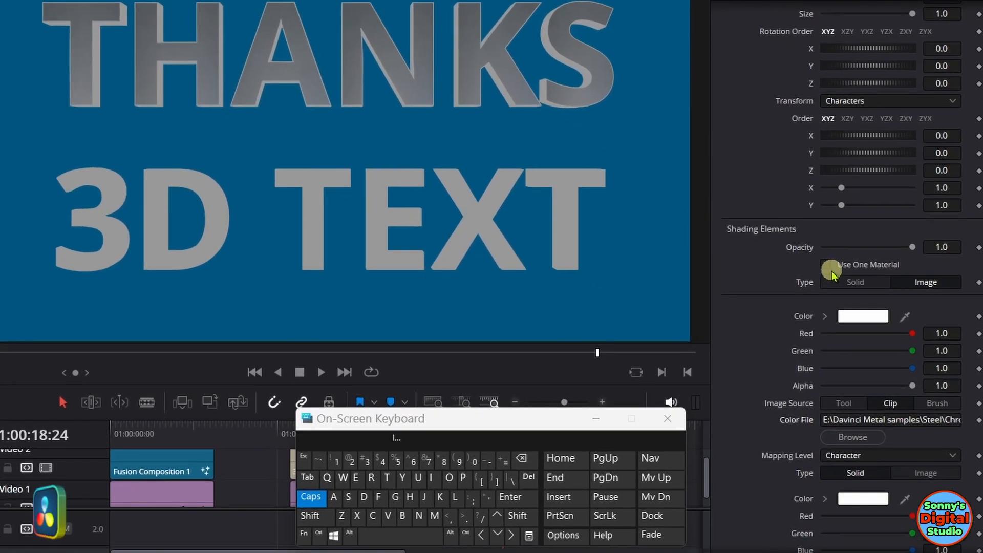
Step: Enable Use One Material for the THANKS line's shading
left_click(844, 286)
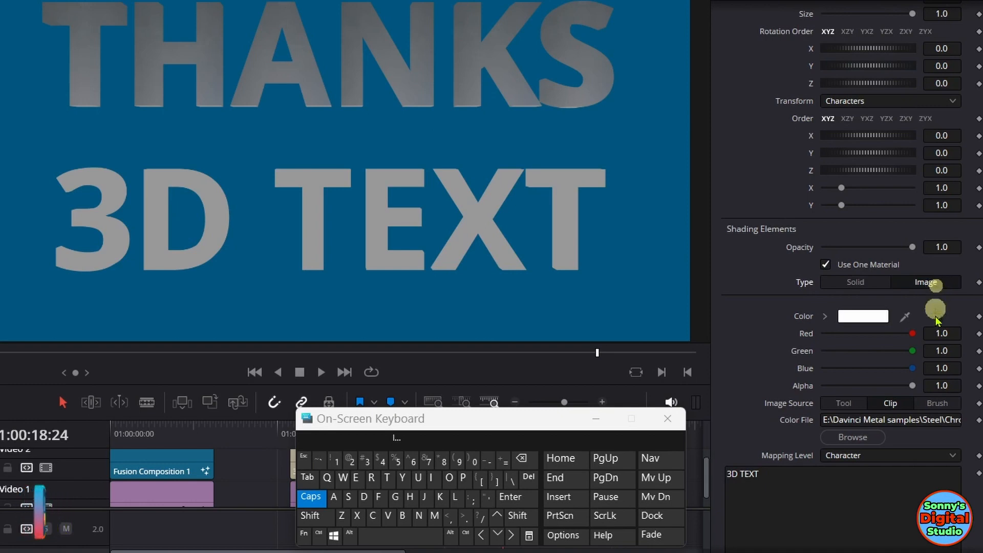
left_click(928, 420)
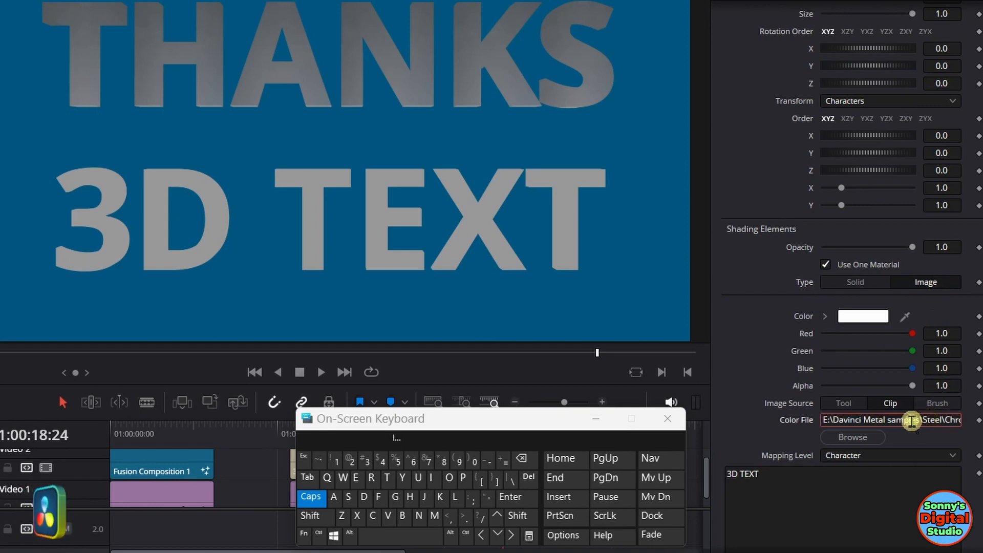
left_click(762, 373)
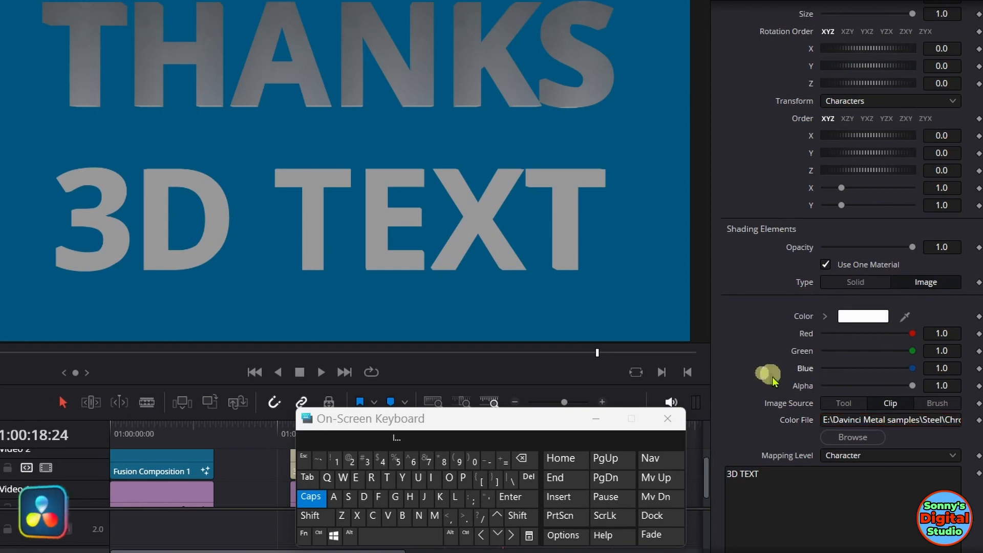
left_click(845, 419)
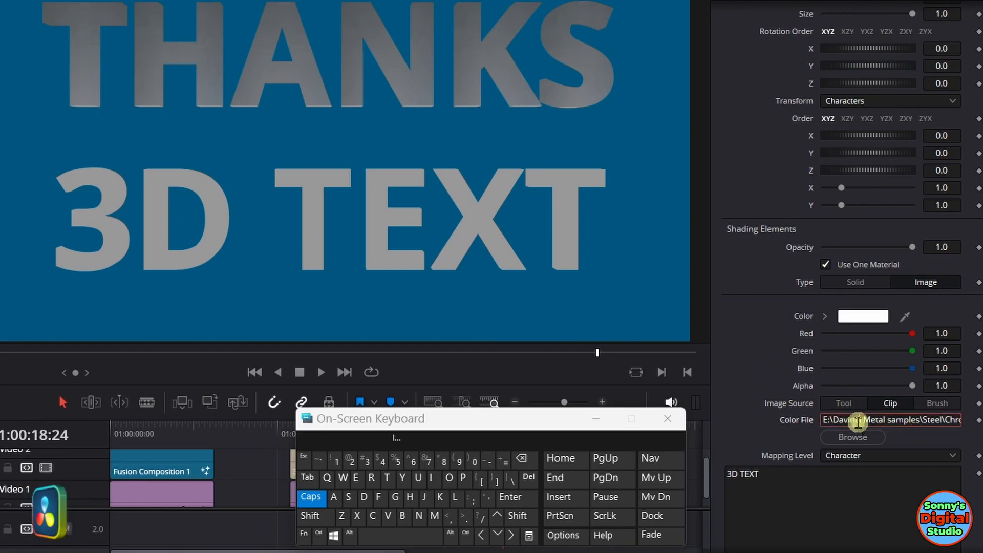
Step: Switch the THANKS line's image source to Brush and choose brushed brass as its color brush
left_click(941, 405)
left_click(905, 421)
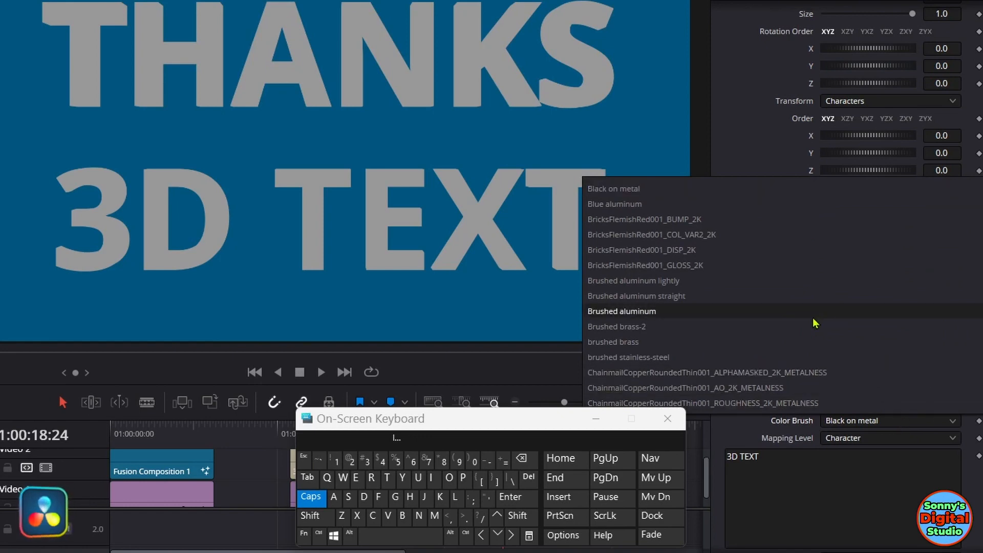
left_click(679, 342)
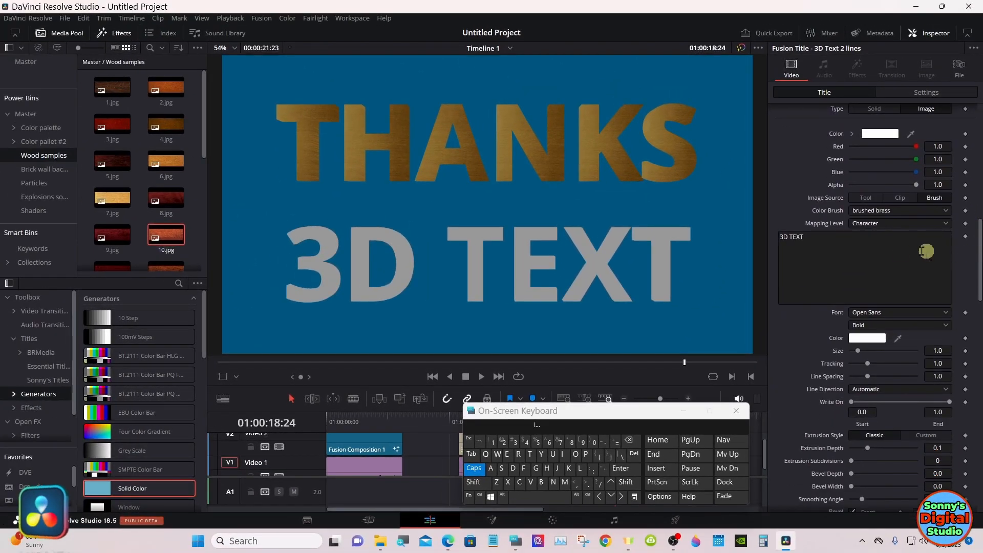
Step: Replace the second line's text, 3D TEXT, with FOR WATCHING
left_click(839, 465)
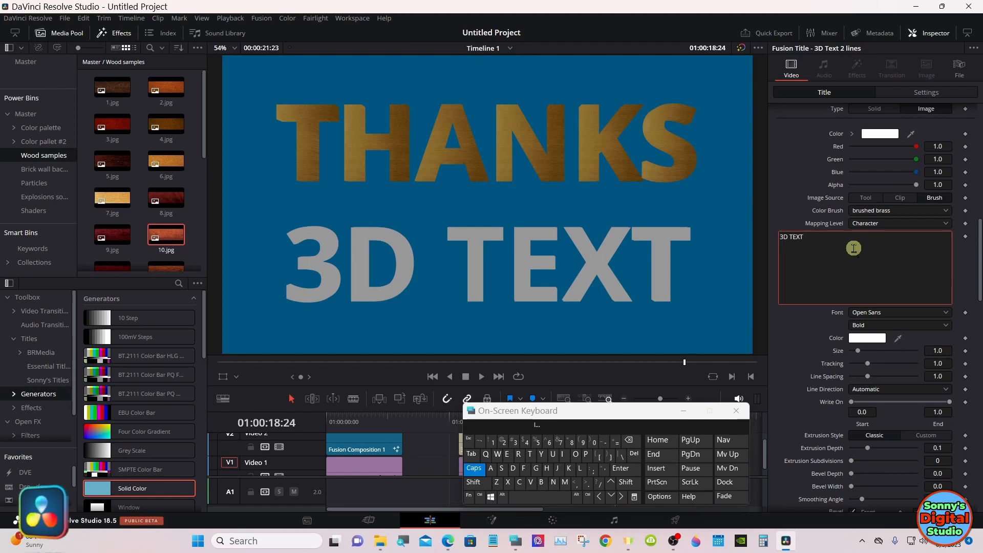
left_click(629, 440)
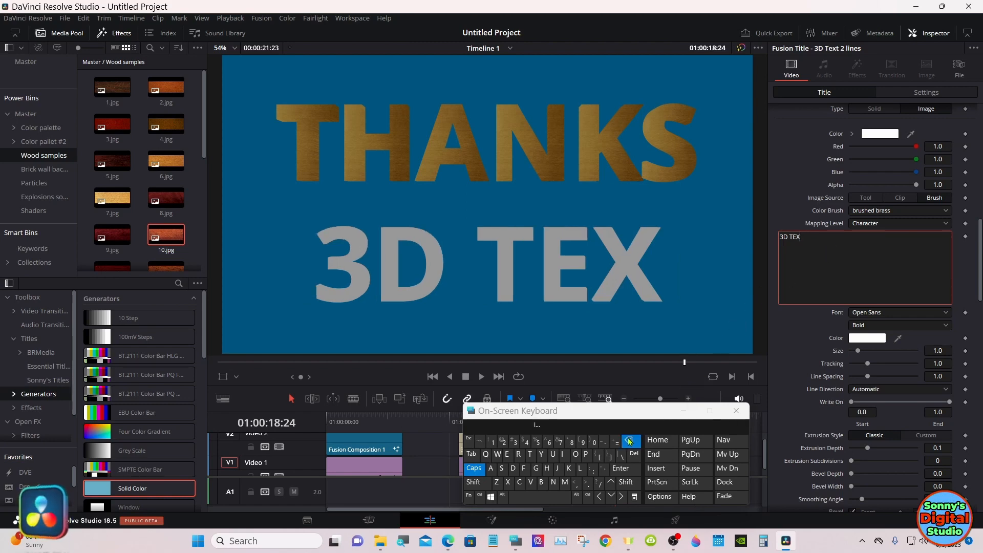
left_click(524, 469)
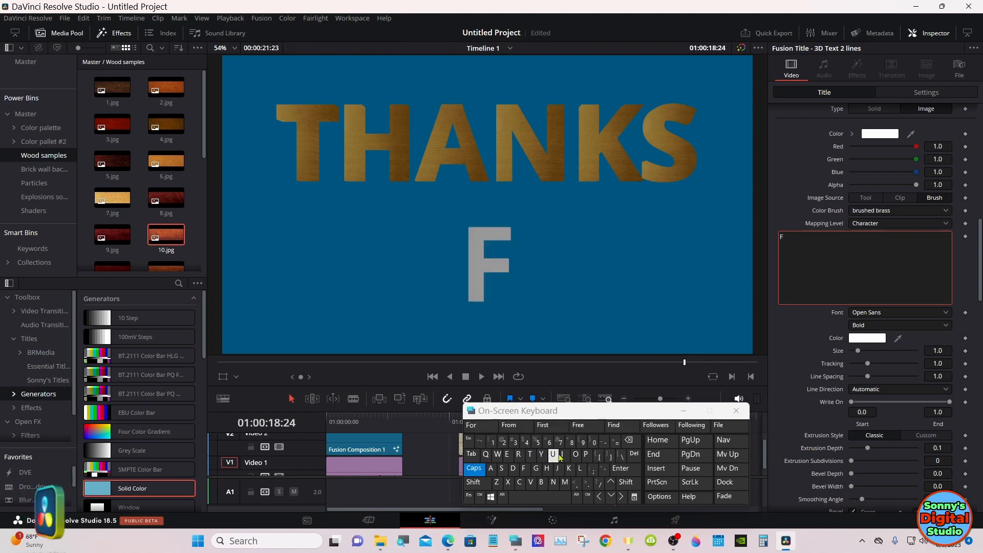
left_click(576, 454)
left_click(518, 455)
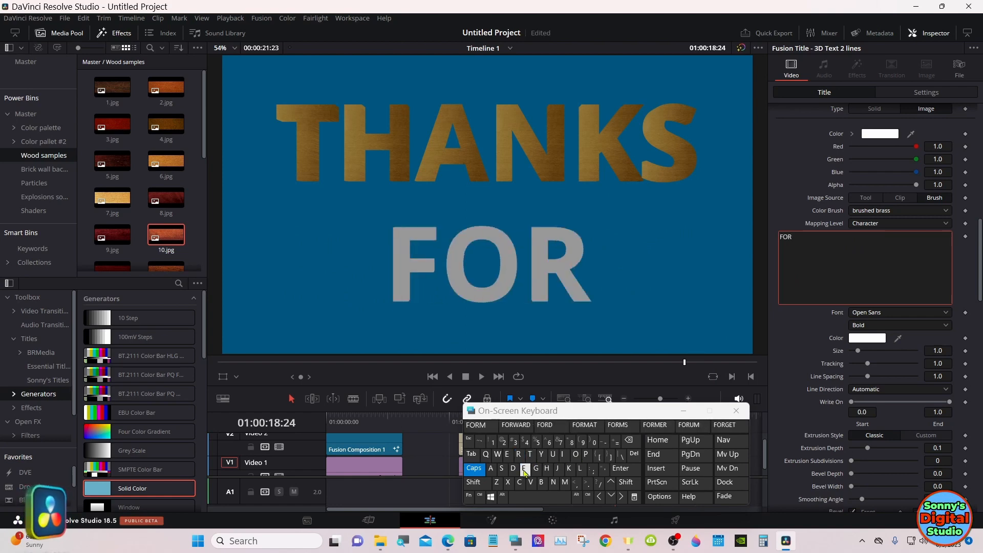
left_click(528, 496)
left_click(499, 455)
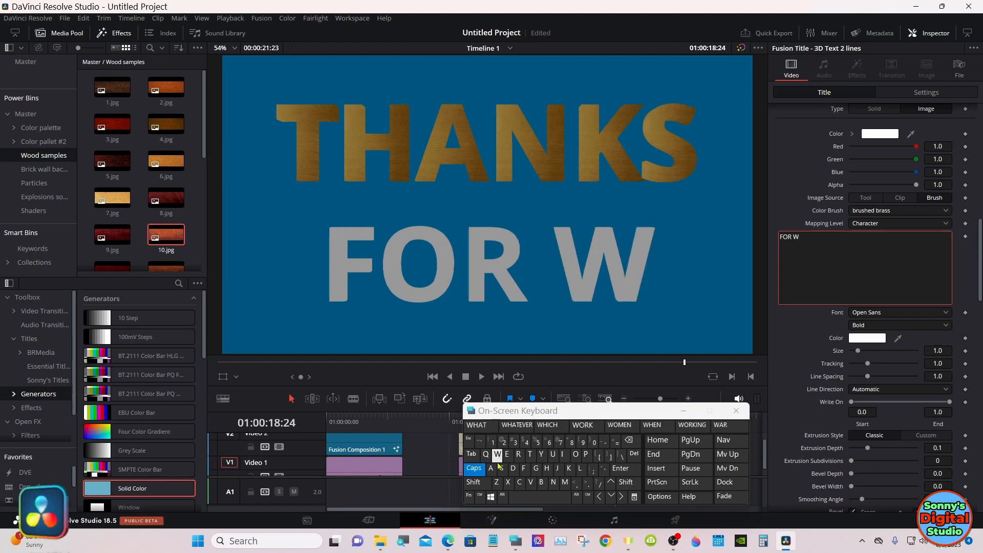
left_click(491, 469)
left_click(531, 456)
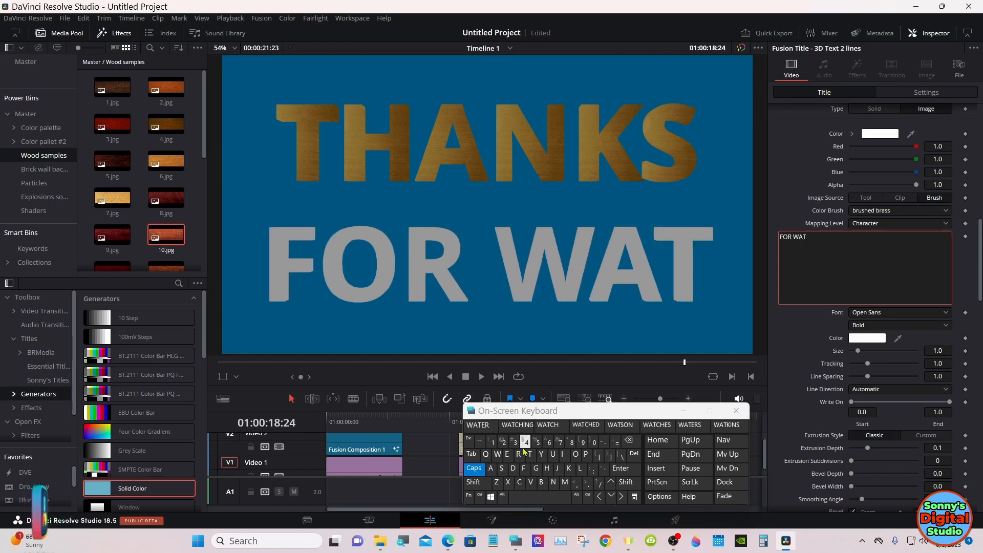
left_click(518, 426)
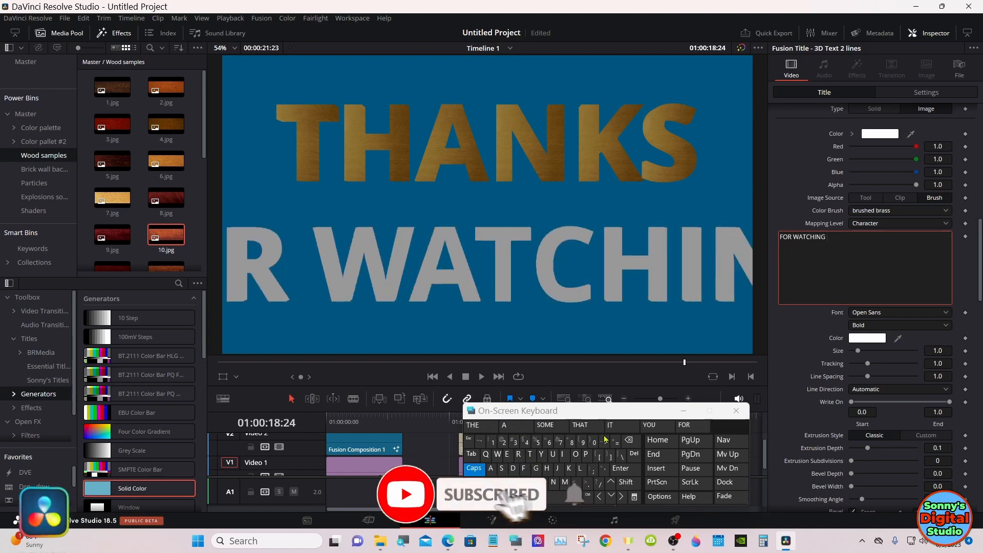
left_click(629, 441)
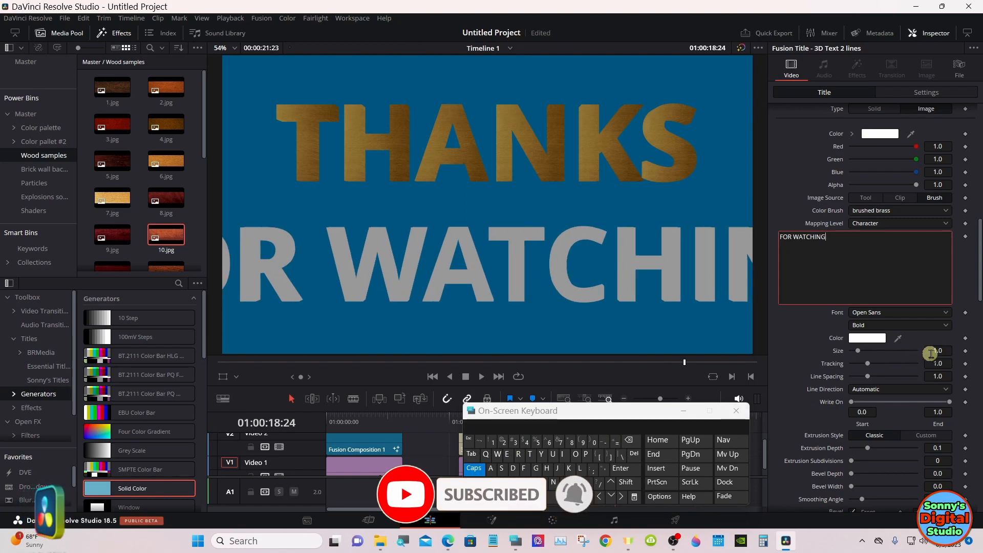
Step: Reduce the FOR WATCHING line's text size to 0.49
mouse_move(947, 352)
left_mouse_down()
mouse_move(922, 346)
mouse_move(949, 350)
left_mouse_up()
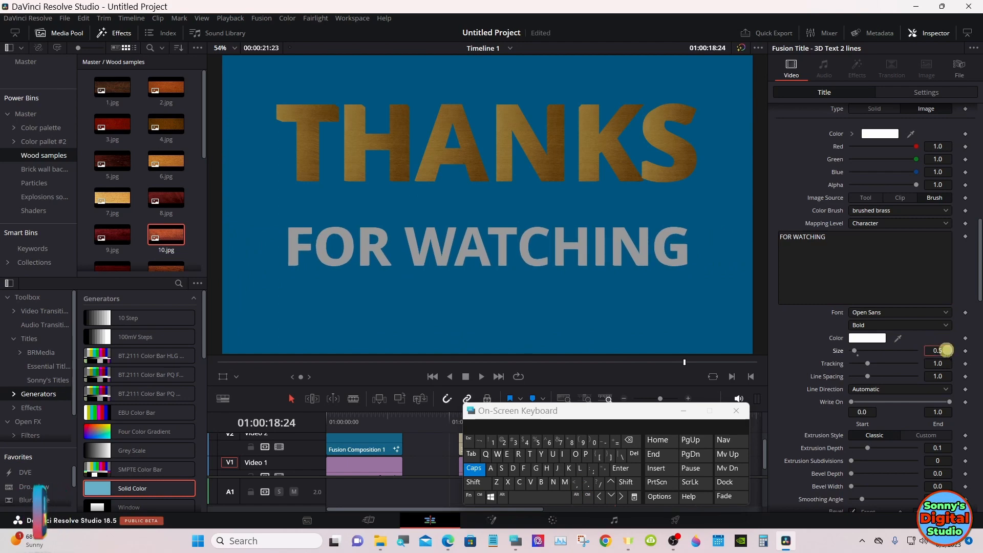
left_click_drag(947, 350, 947, 350)
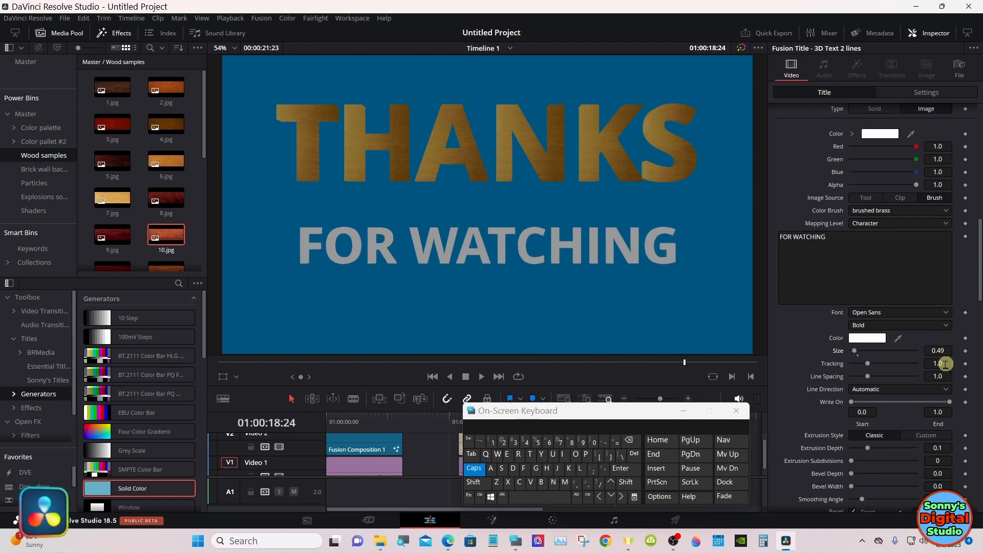
Step: Set the FOR WATCHING line's shading type to Image with Brush as the image source
left_click_drag(976, 248, 978, 318)
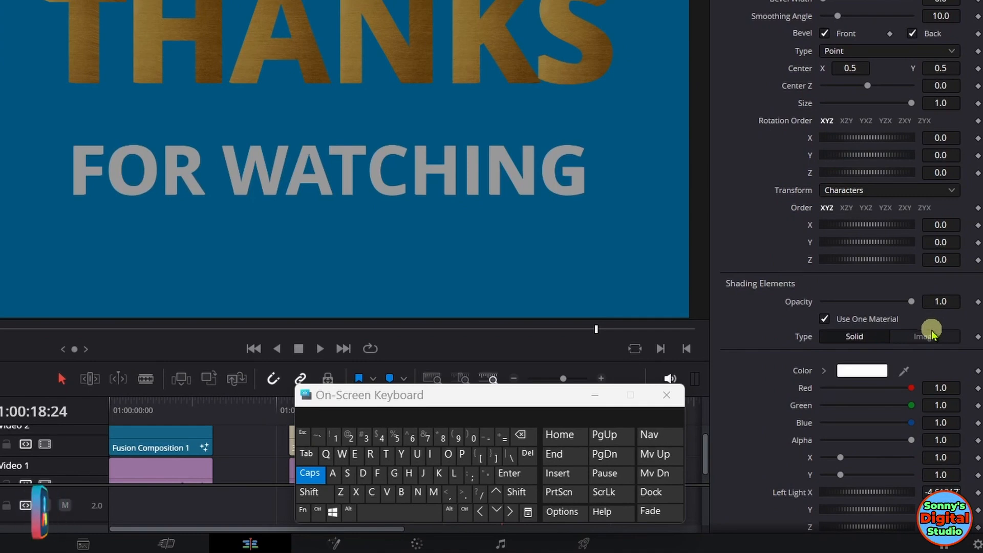
left_click(927, 337)
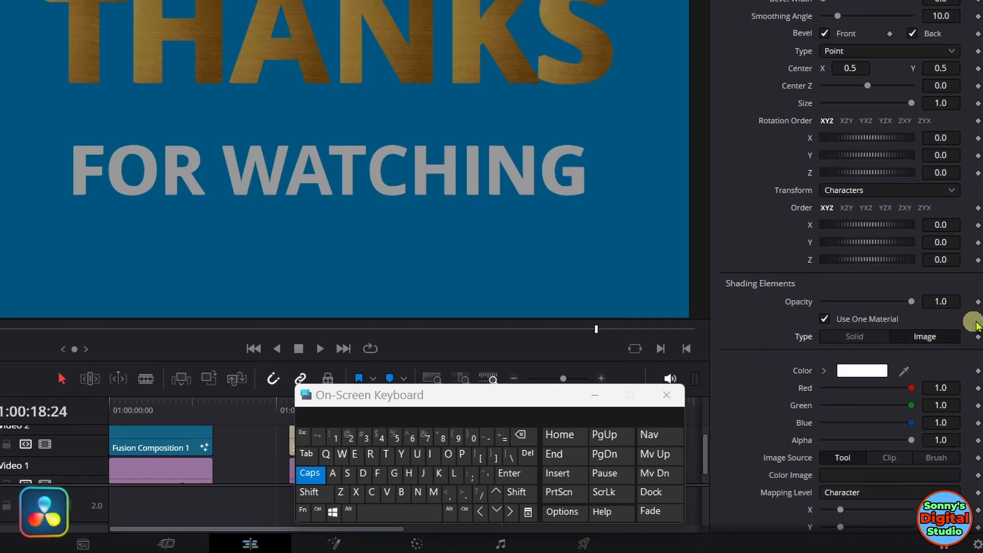
scroll(976, 279, "down", 5)
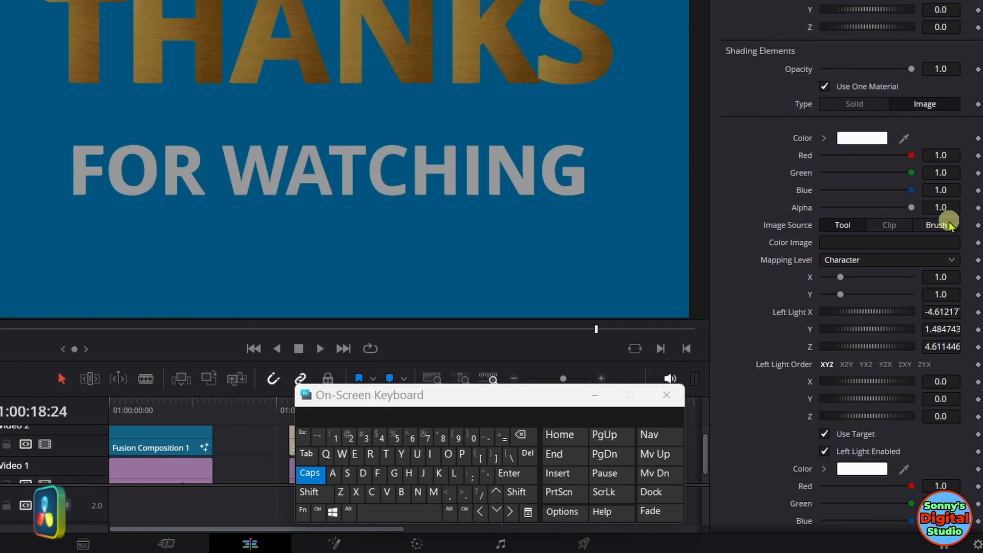
left_click(936, 225)
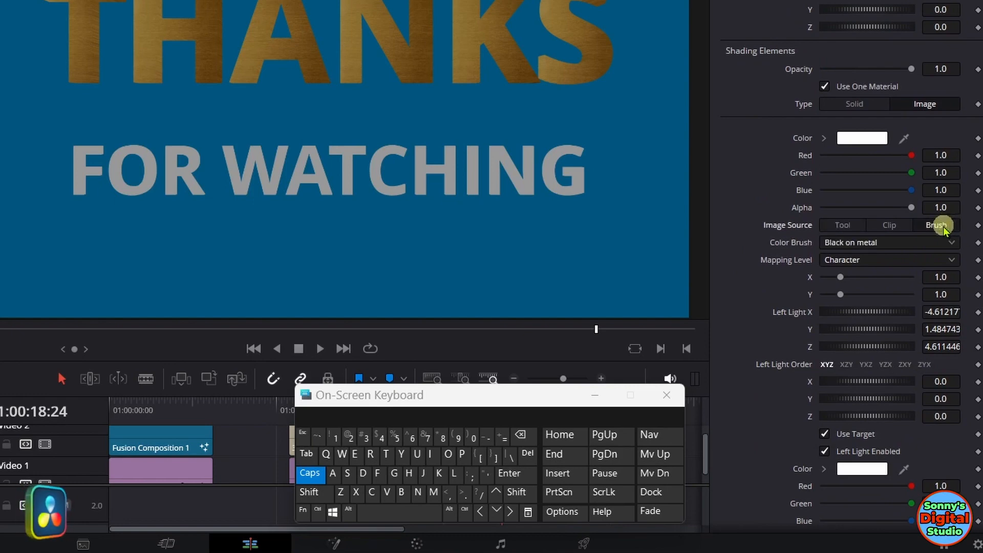
Step: Try the Brushed brass-2 and brushed brass color brushes on the FOR WATCHING line
left_click(893, 242)
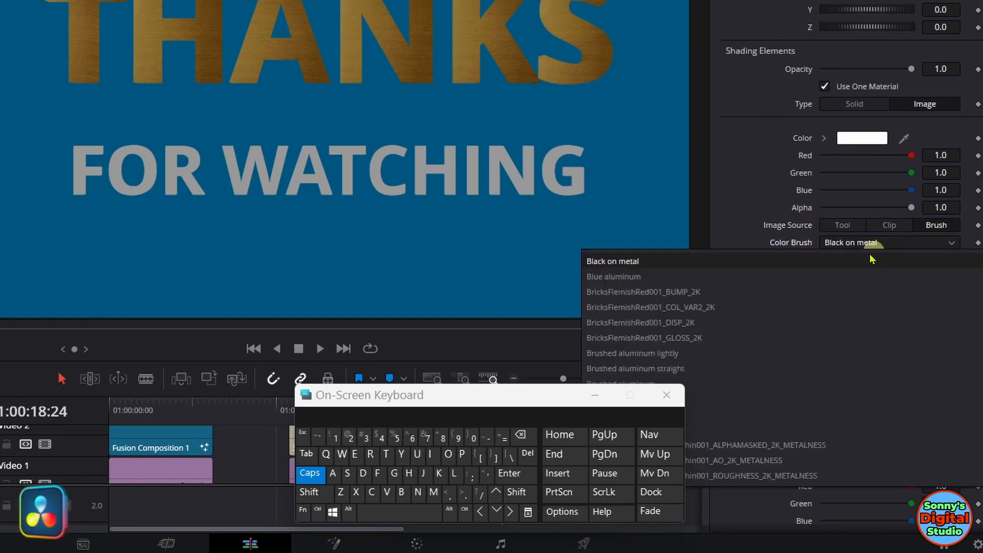
left_click(624, 395)
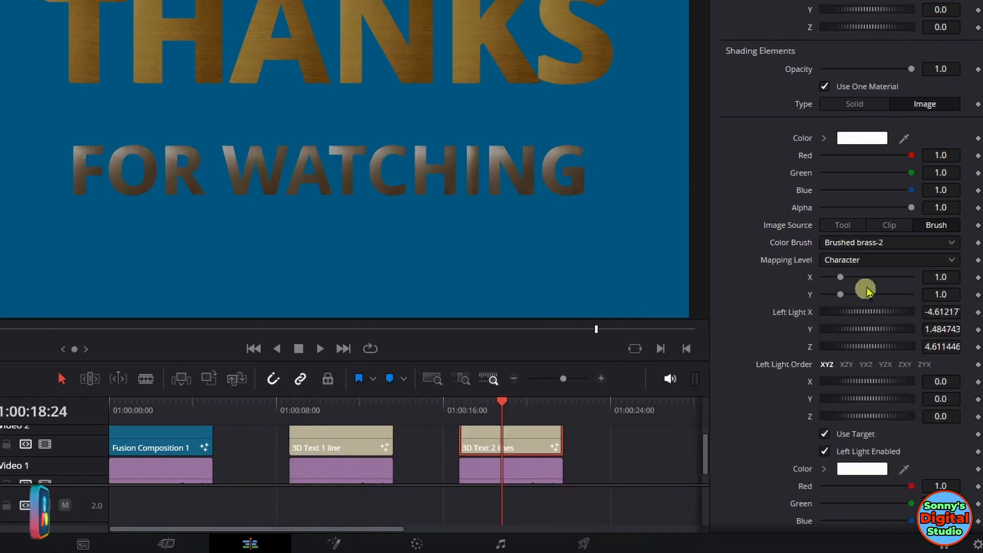
left_click(901, 247)
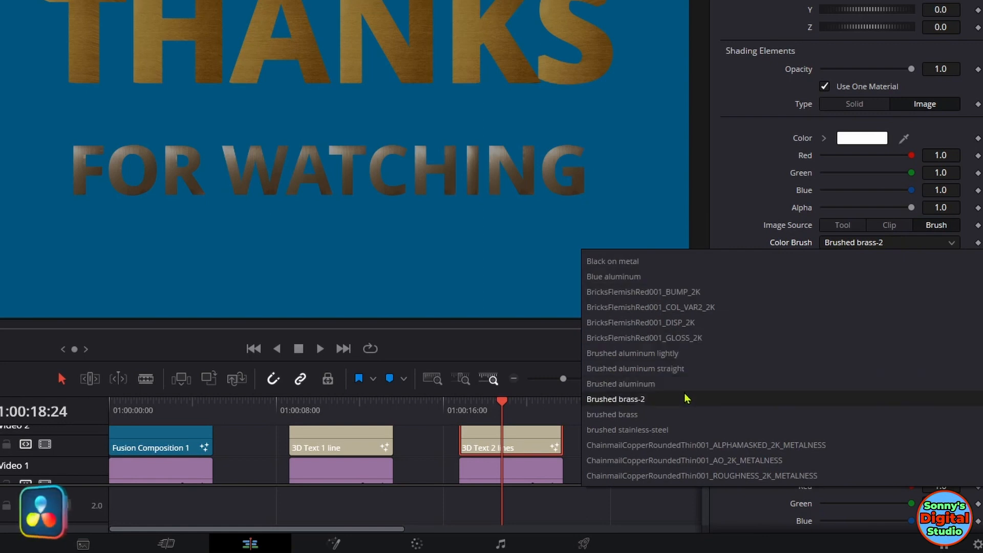
left_click(682, 414)
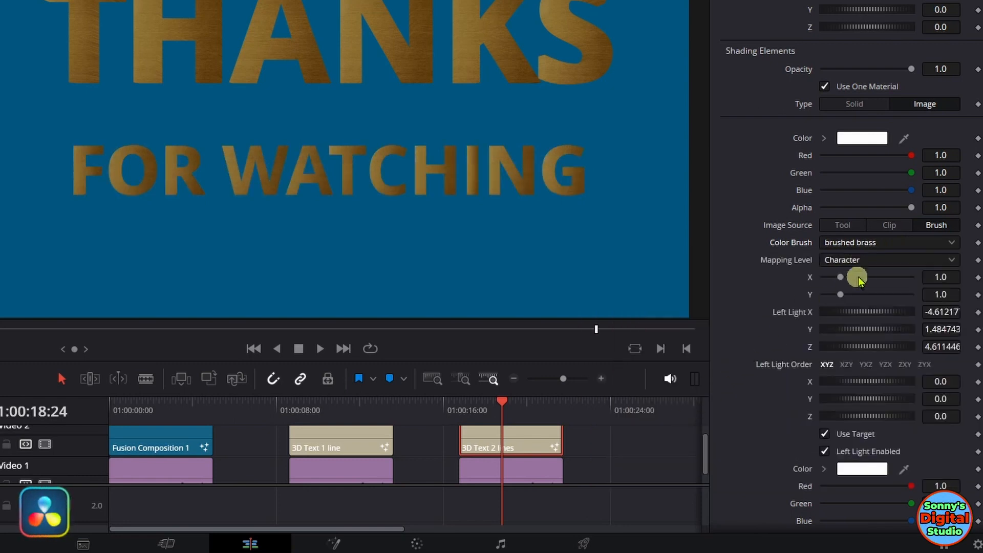
Step: Try the Copper dark-2 color brush on the FOR WATCHING line with Character as the mapping level
left_click(873, 260)
left_click(877, 295)
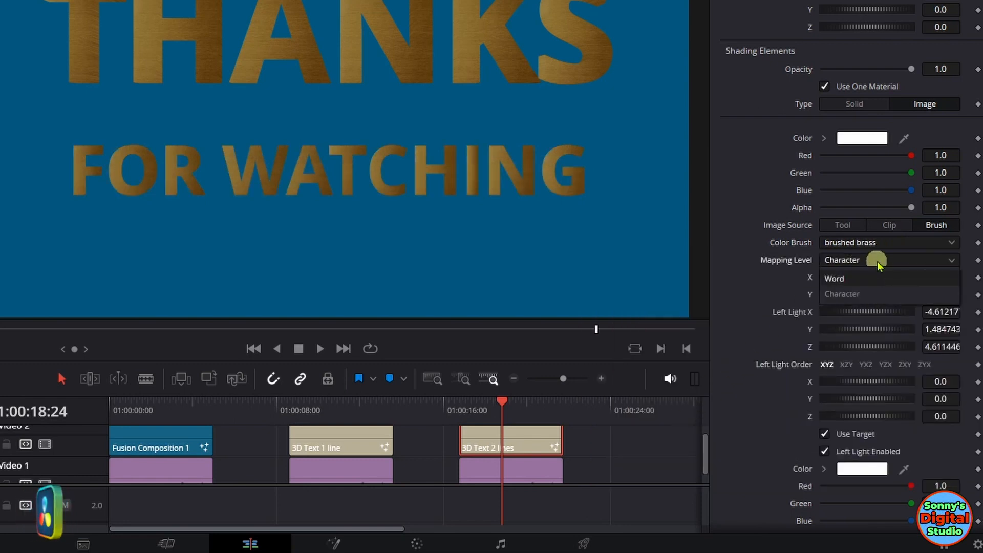
left_click(878, 244)
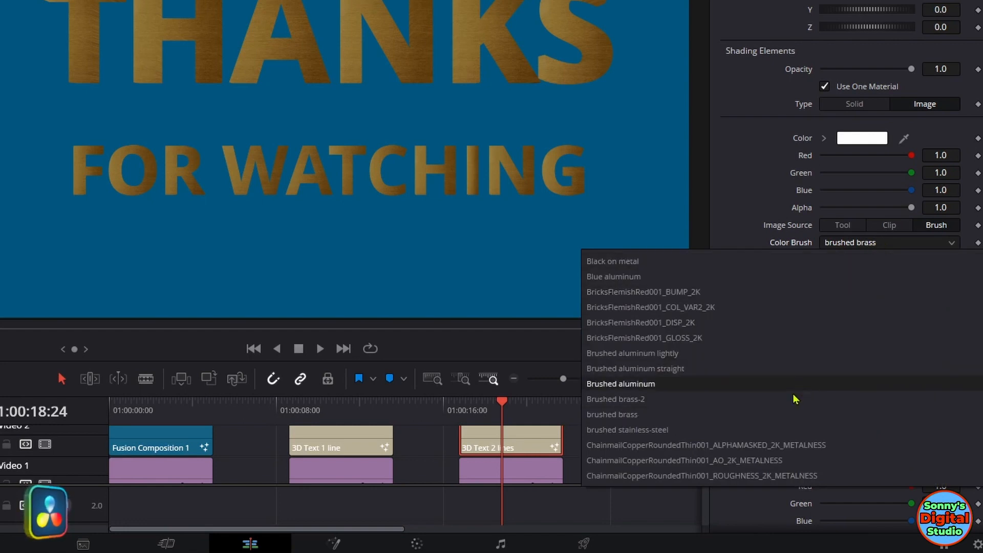
scroll(716, 338, "down", 6)
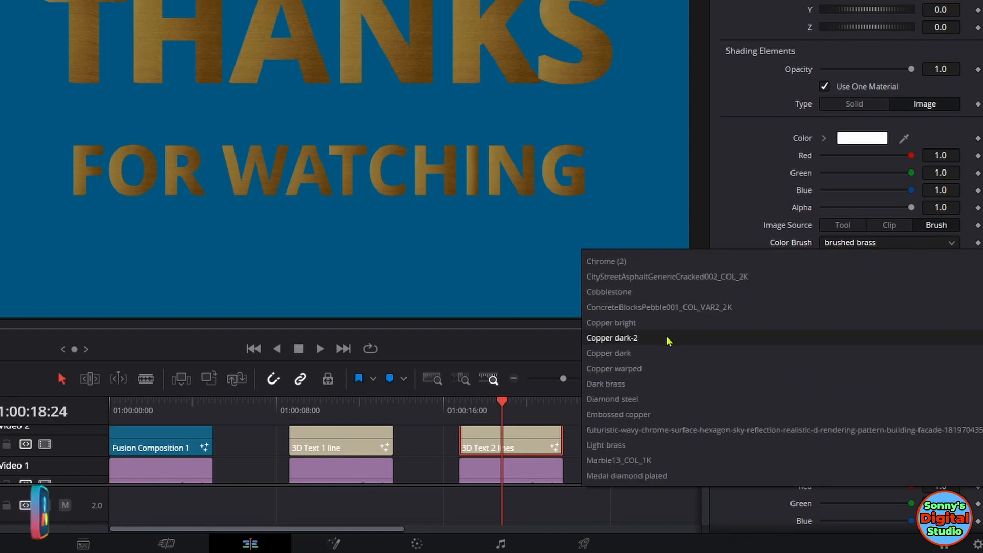
left_click(667, 341)
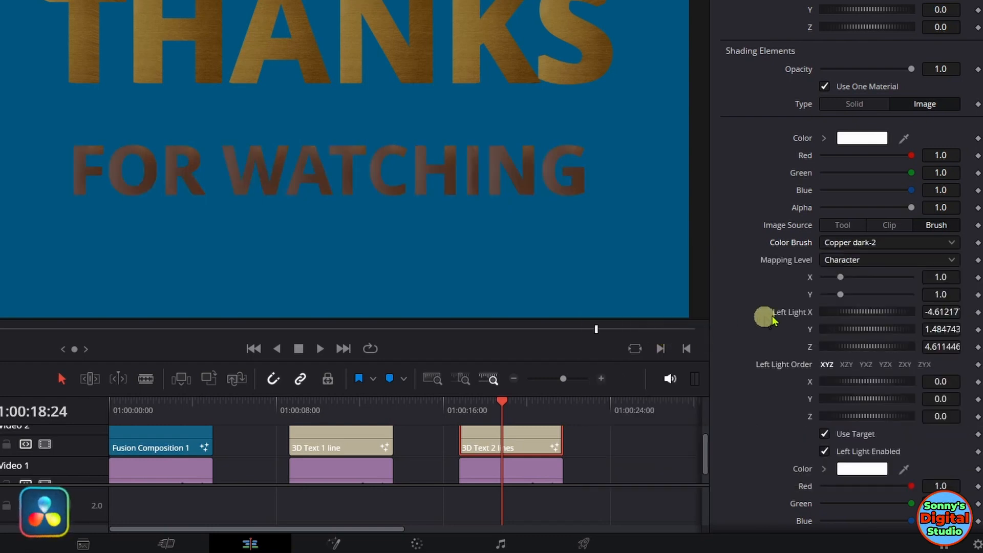
Step: Apply the Diamond steel color brush to the FOR WATCHING line
left_click(881, 243)
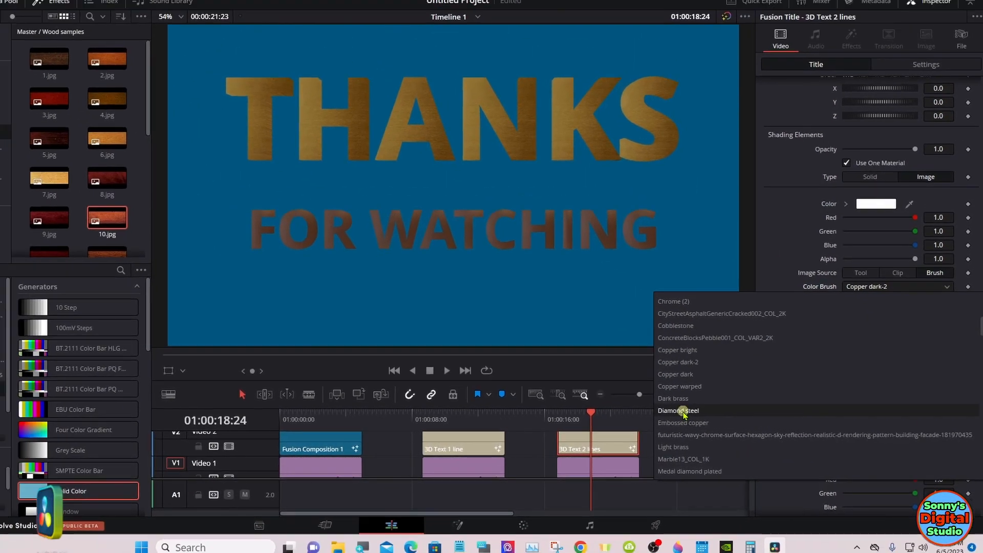
left_click(613, 399)
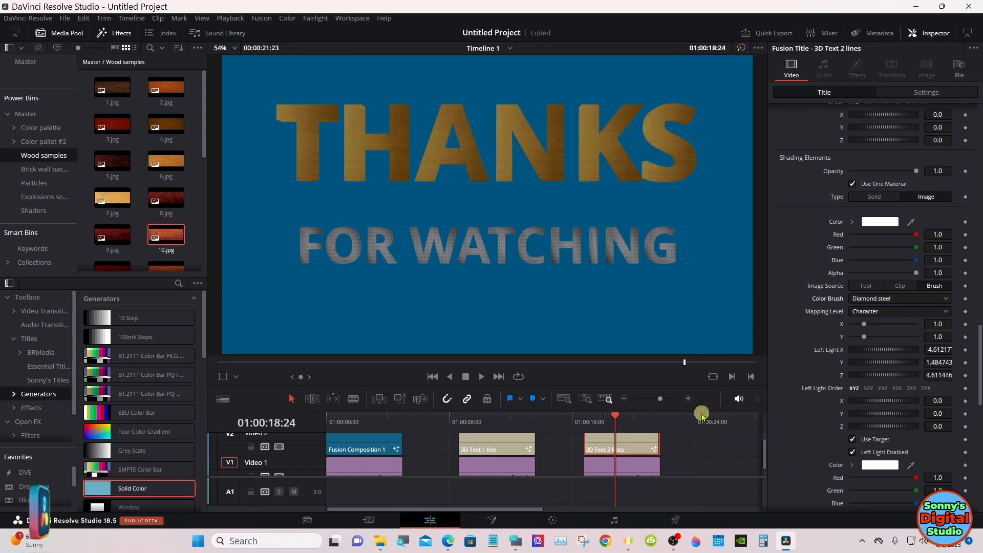